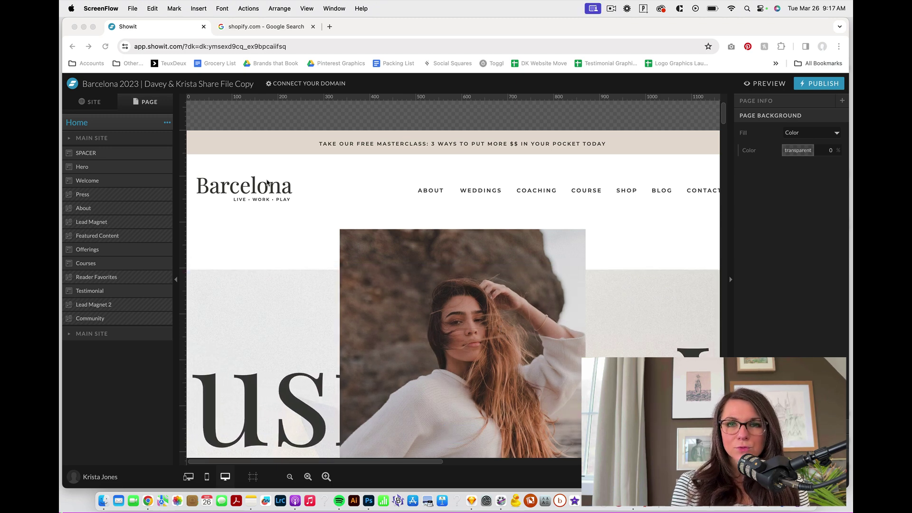
- Switch to the browser and show the Barcelona 2023 site's Pages list under SITE
{"action": "left_click", "coordinate": [95, 107]}
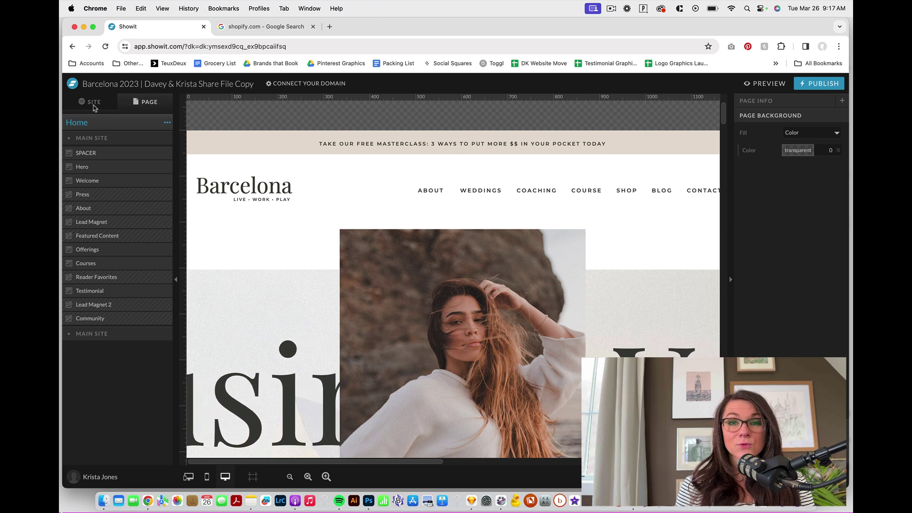
{"action": "left_click", "coordinate": [94, 105]}
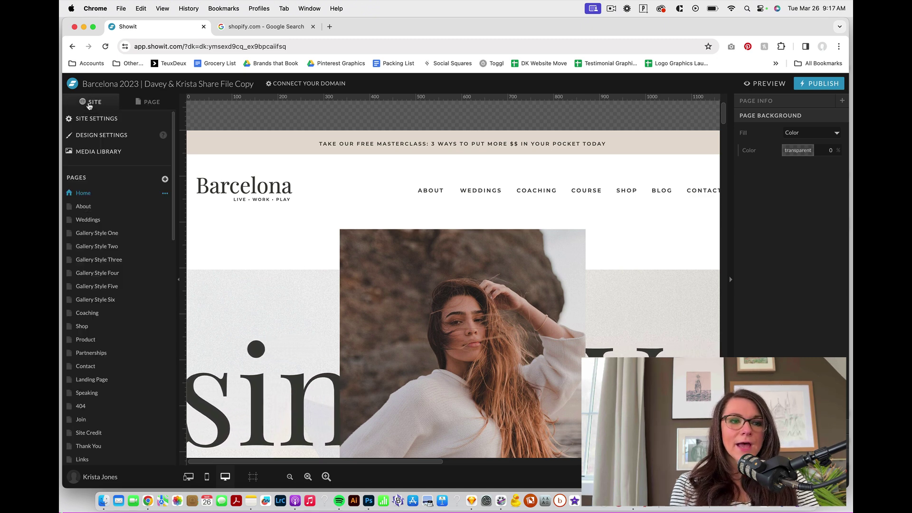
{"action": "scroll", "coordinate": [106, 210], "scroll_direction": "down", "scroll_amount": 3}
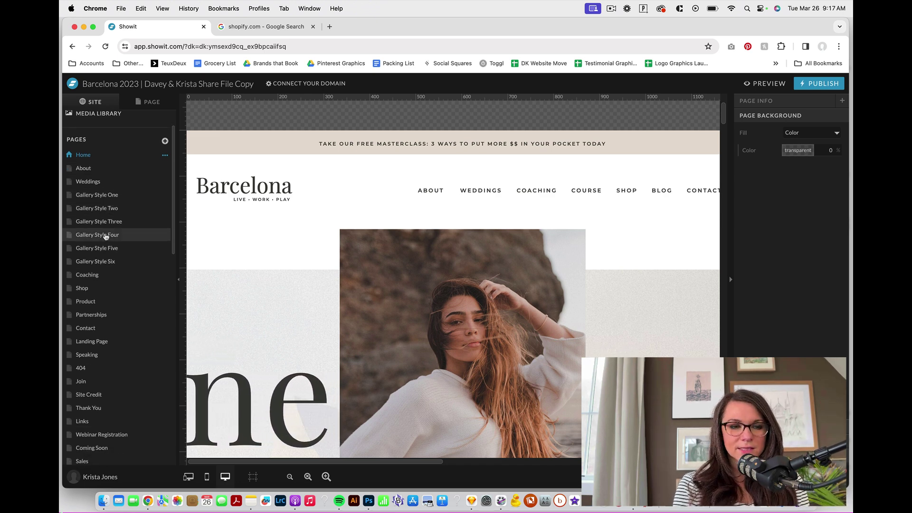
- Open the Shop page and select its canvas with 'the GUIDES' product cards
{"action": "left_click", "coordinate": [104, 289]}
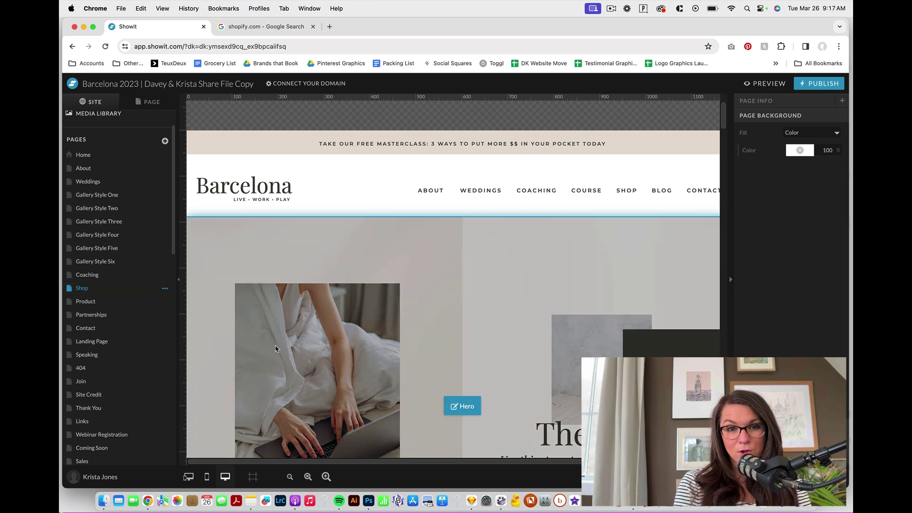
{"action": "scroll", "coordinate": [456, 247], "scroll_direction": "down", "scroll_amount": 3}
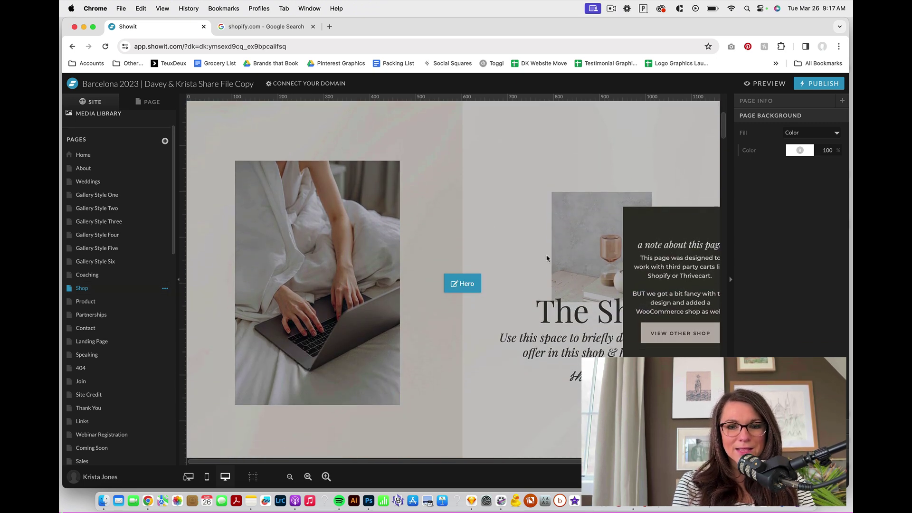
{"action": "scroll", "coordinate": [546, 259], "scroll_direction": "down", "scroll_amount": 3}
{"action": "scroll", "coordinate": [546, 258], "scroll_direction": "down", "scroll_amount": 10}
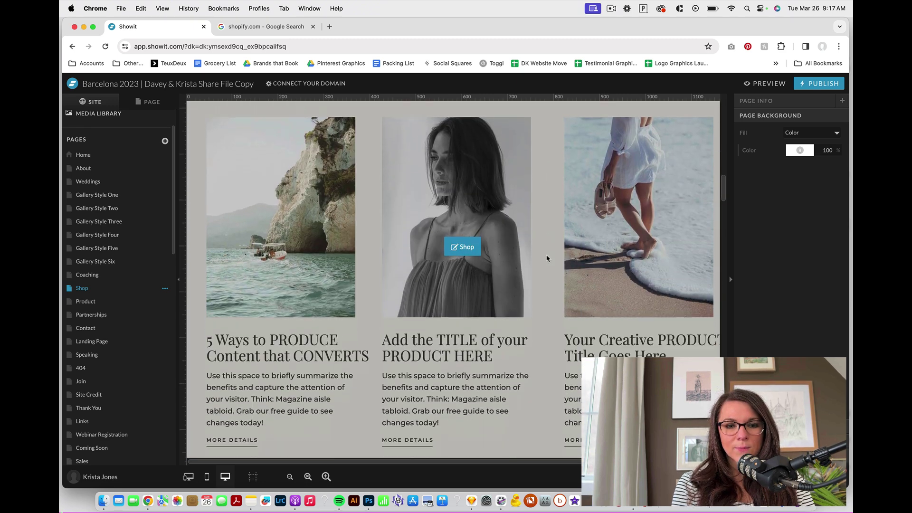
{"action": "scroll", "coordinate": [546, 258], "scroll_direction": "up", "scroll_amount": 3}
{"action": "left_click", "coordinate": [547, 247]}
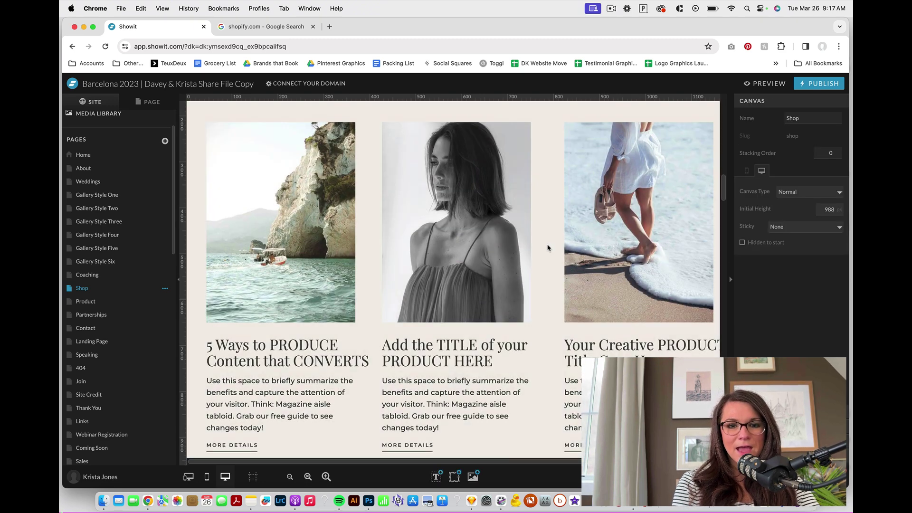
{"action": "scroll", "coordinate": [547, 247], "scroll_direction": "up", "scroll_amount": 3}
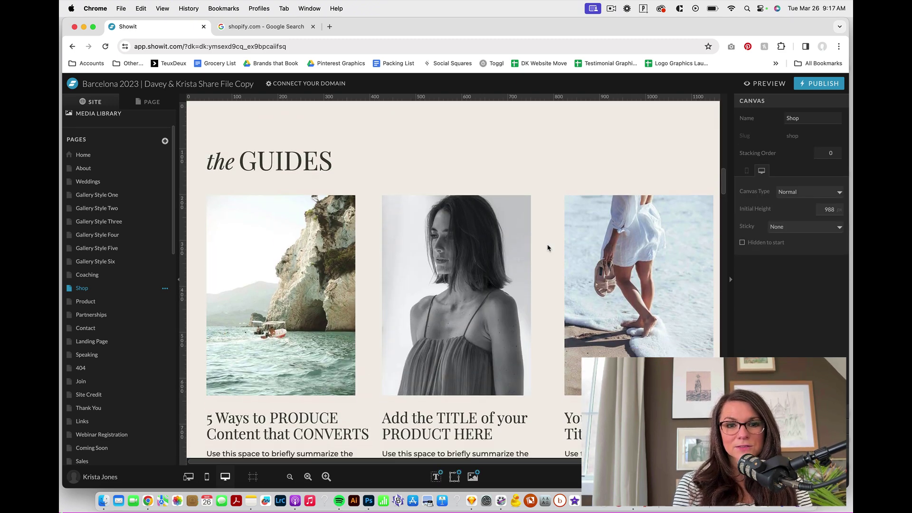
{"action": "scroll", "coordinate": [545, 246], "scroll_direction": "down", "scroll_amount": 1}
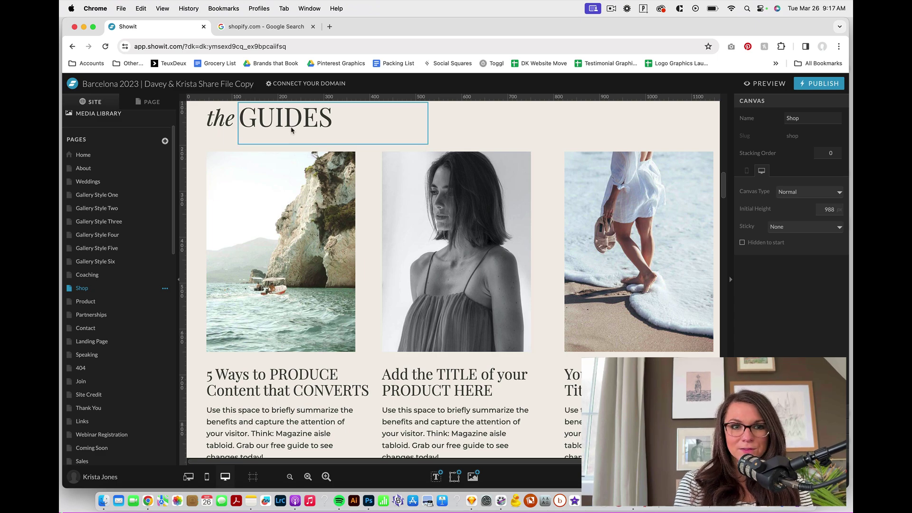
{"action": "scroll", "coordinate": [281, 287], "scroll_direction": "down", "scroll_amount": 15}
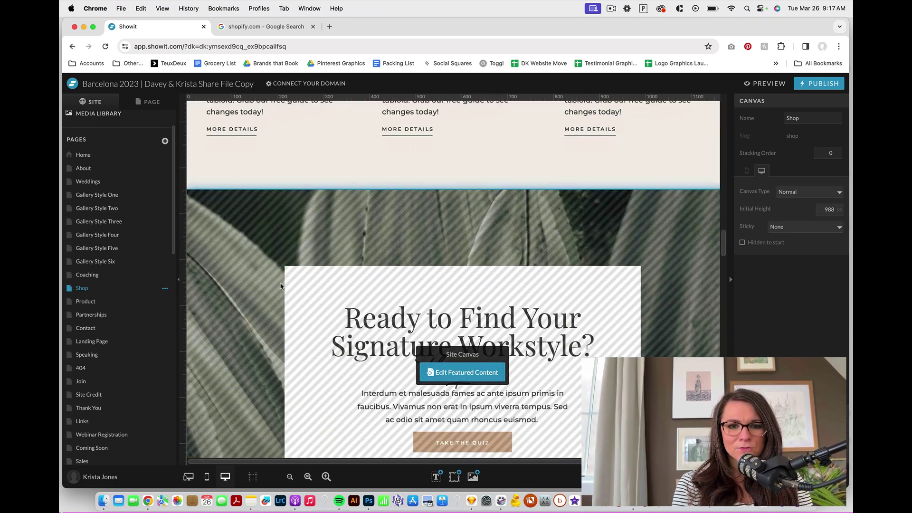
{"action": "scroll", "coordinate": [280, 286], "scroll_direction": "down", "scroll_amount": 5}
{"action": "scroll", "coordinate": [281, 286], "scroll_direction": "up", "scroll_amount": 20}
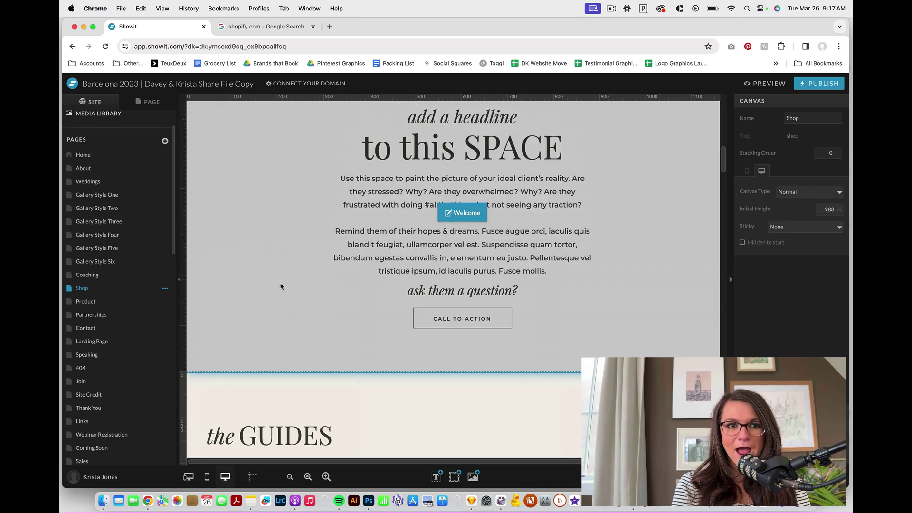
{"action": "scroll", "coordinate": [281, 286], "scroll_direction": "down", "scroll_amount": 6}
{"action": "scroll", "coordinate": [276, 199], "scroll_direction": "up", "scroll_amount": 2}
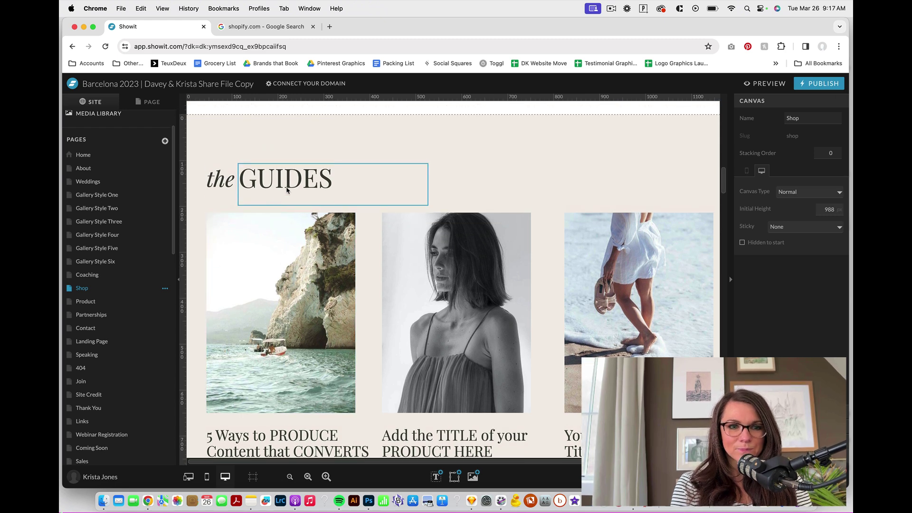
- Retitle the GUIDES section heading to 'the Showit Designs'
{"action": "double_click", "coordinate": [286, 187]}
{"action": "type", "text": "Showit Te"}
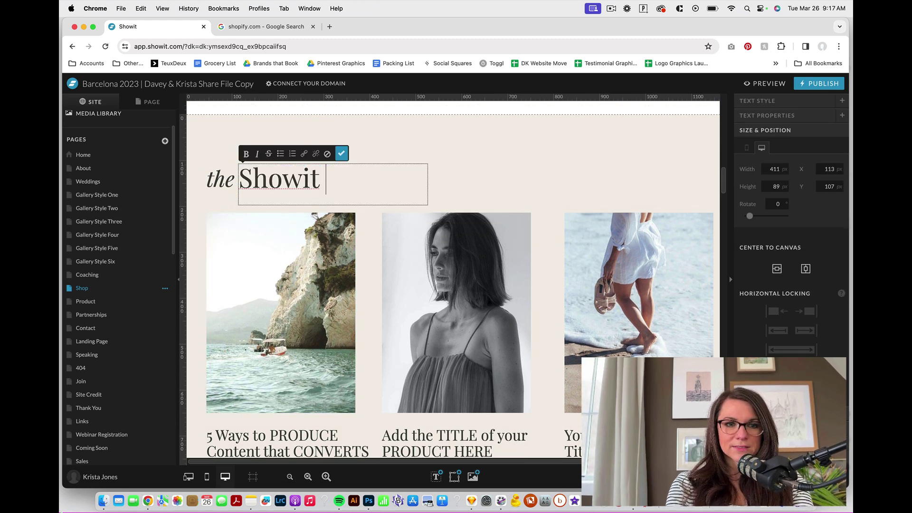
{"action": "key", "text": "BackSpace"}
{"action": "key", "text": "BackSpace"}
{"action": "type", "text": "Designs"}
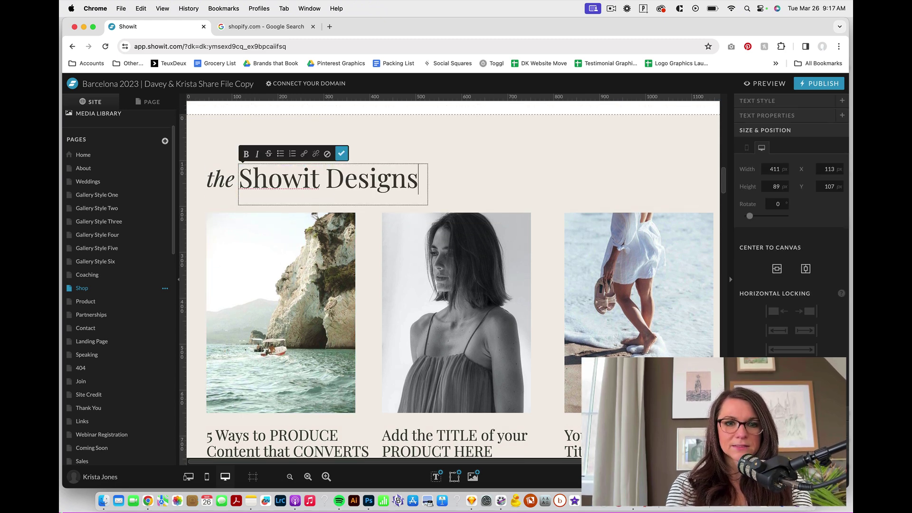
{"action": "left_click", "coordinate": [445, 291]}
{"action": "scroll", "coordinate": [445, 291], "scroll_direction": "down", "scroll_amount": 3}
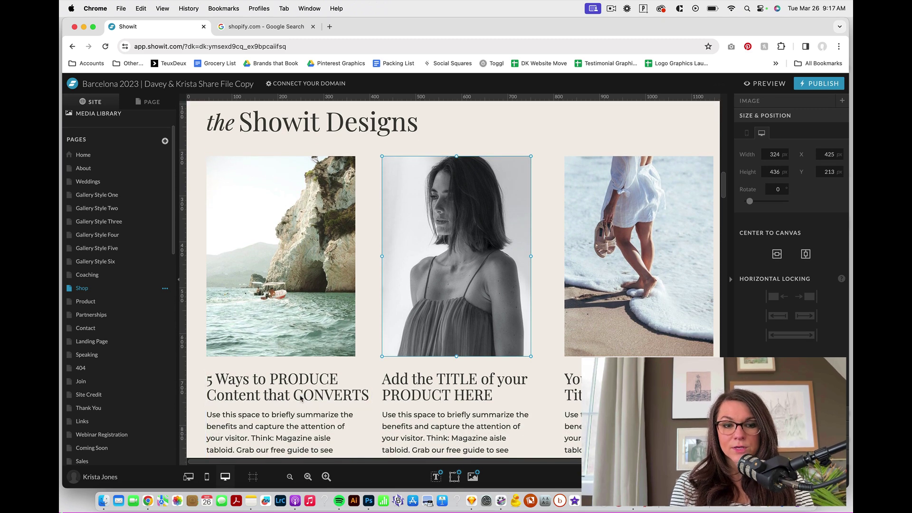
- Rename the product headings 'Template Name Here', 'Another Template Here' and 'Third Template Here'
{"action": "double_click", "coordinate": [306, 380]}
{"action": "scroll", "coordinate": [306, 381], "scroll_direction": "down", "scroll_amount": 1}
{"action": "scroll", "coordinate": [307, 381], "scroll_direction": "down", "scroll_amount": 2}
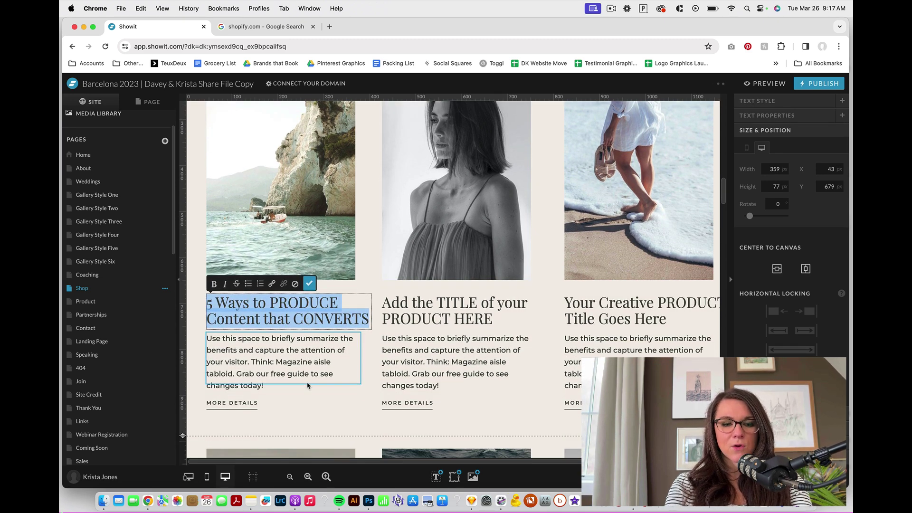
{"action": "type", "text": "Template Name"}
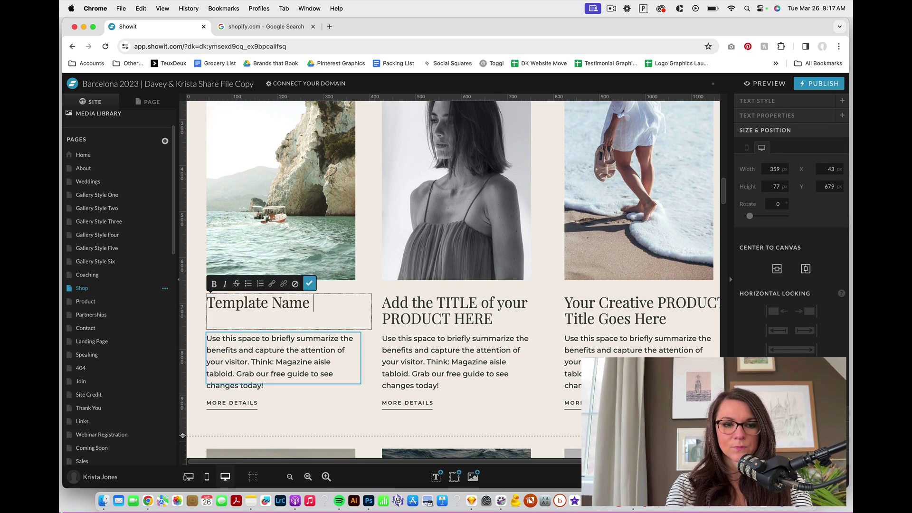
{"action": "type", "text": " Here"}
{"action": "key", "text": "Escape"}
{"action": "double_click", "coordinate": [332, 309]}
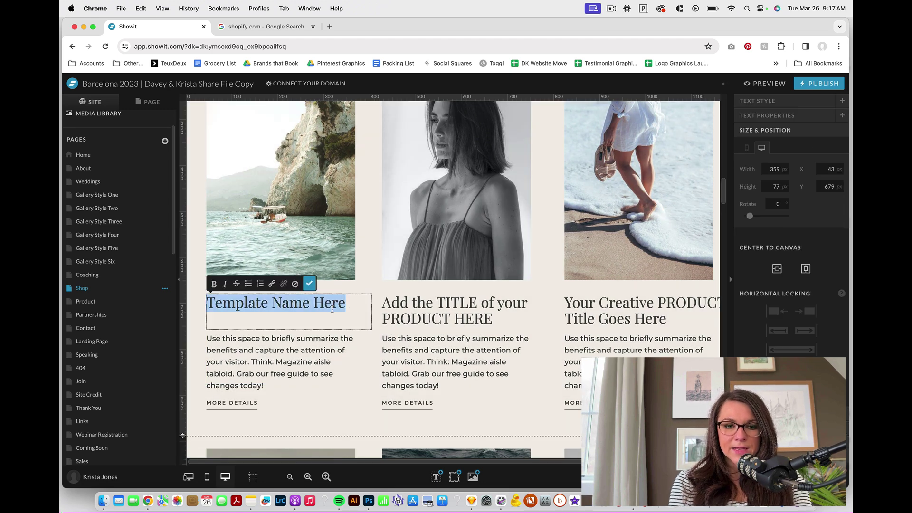
{"action": "left_click", "coordinate": [446, 311]}
{"action": "double_click", "coordinate": [446, 311]}
{"action": "type", "text": "An"}
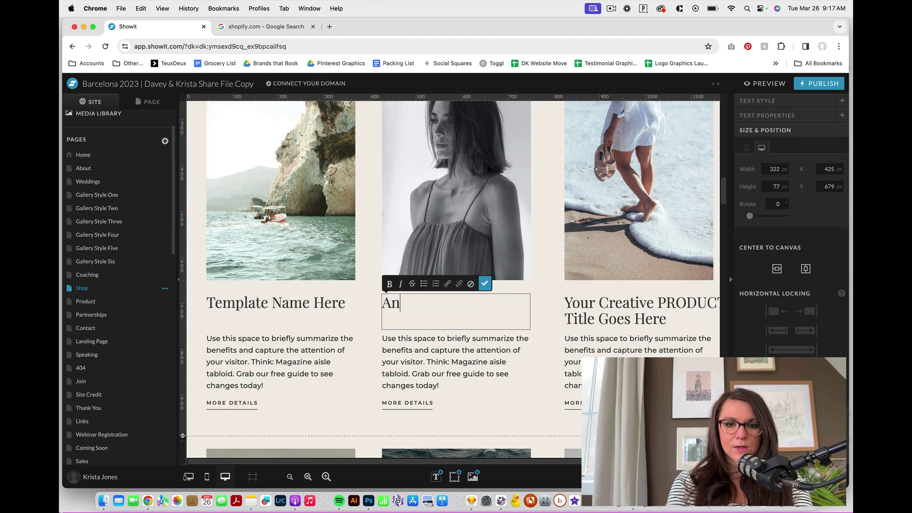
{"action": "type", "text": "other Template Here"}
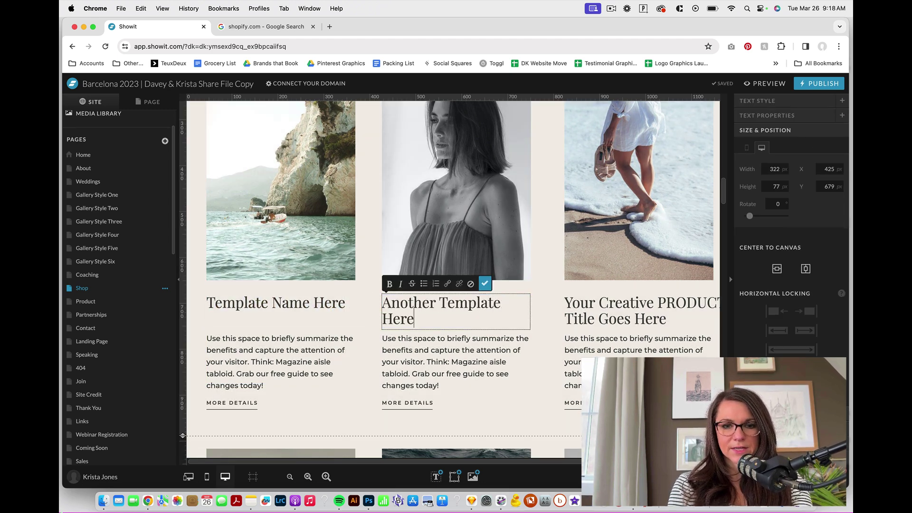
{"action": "double_click", "coordinate": [627, 317]}
{"action": "type", "text": "Third "}
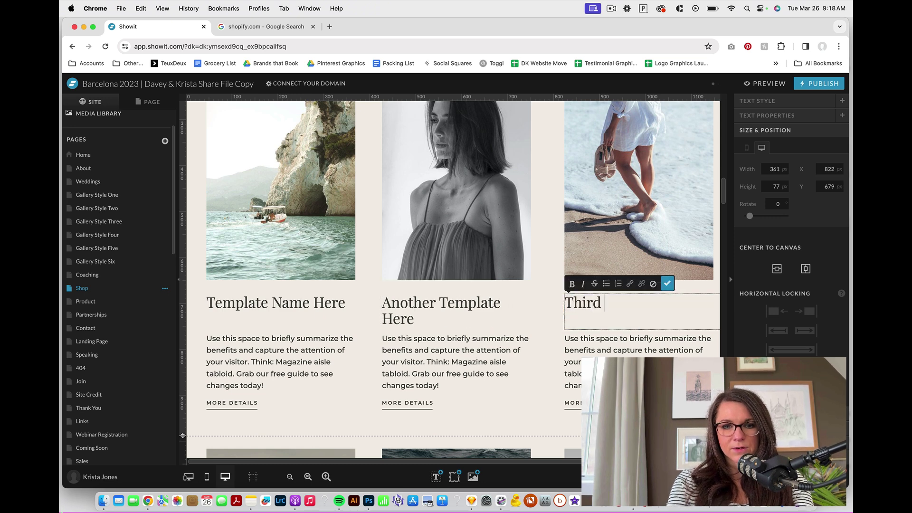
{"action": "type", "text": "Template Here"}
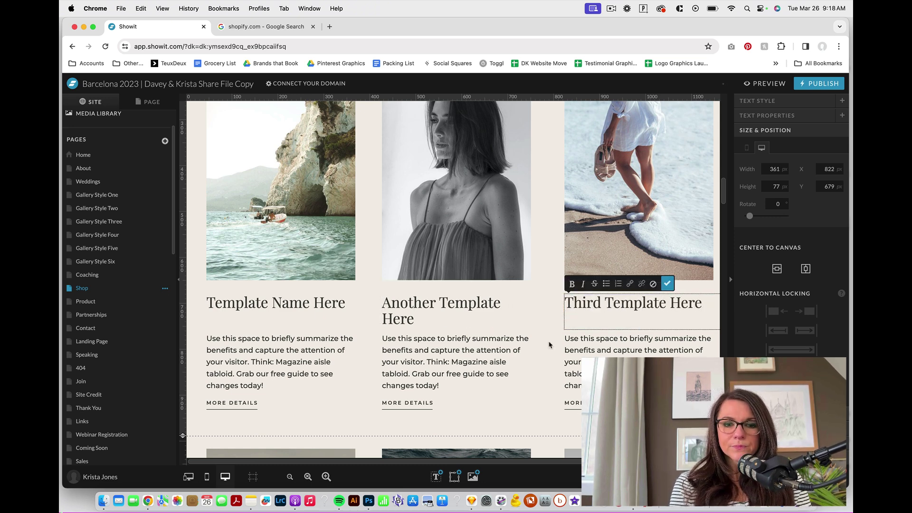
{"action": "left_click", "coordinate": [315, 354]}
- Select the three MORE DETAILS links, making the second one's box slightly taller
{"action": "scroll", "coordinate": [315, 354], "scroll_direction": "down", "scroll_amount": 2}
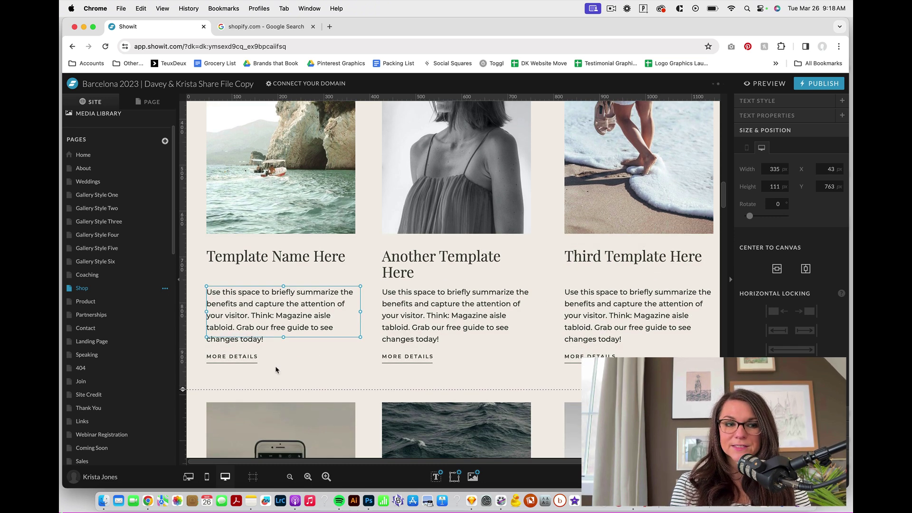
{"action": "left_click", "coordinate": [246, 357]}
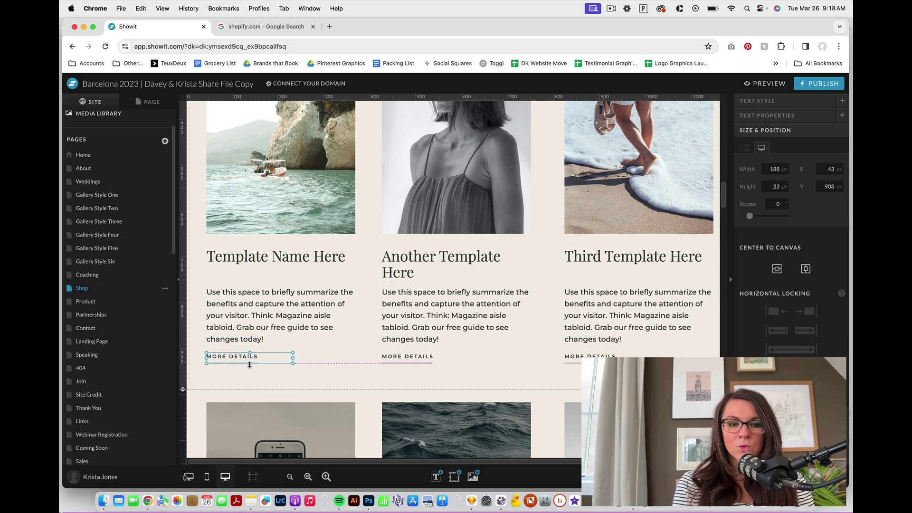
{"action": "left_click", "coordinate": [413, 360]}
{"action": "left_click_drag", "start_coordinate": [424, 361], "coordinate": [424, 366]}
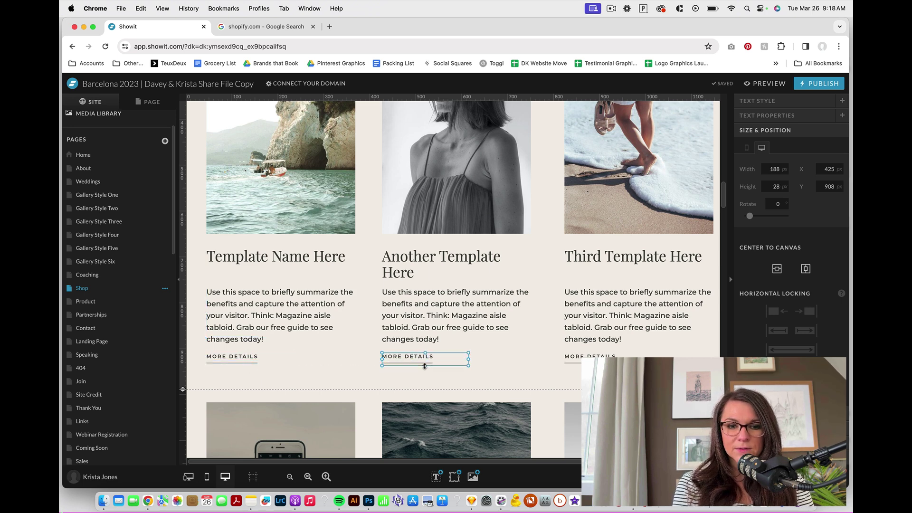
{"action": "left_click", "coordinate": [594, 357]}
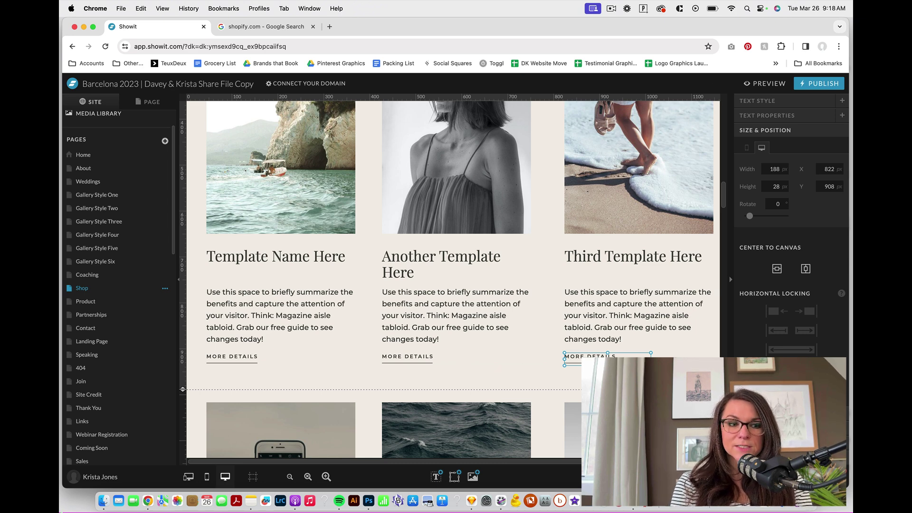
- Open the Product page, scroll through its sections, and open its page options menu
{"action": "left_click", "coordinate": [116, 302]}
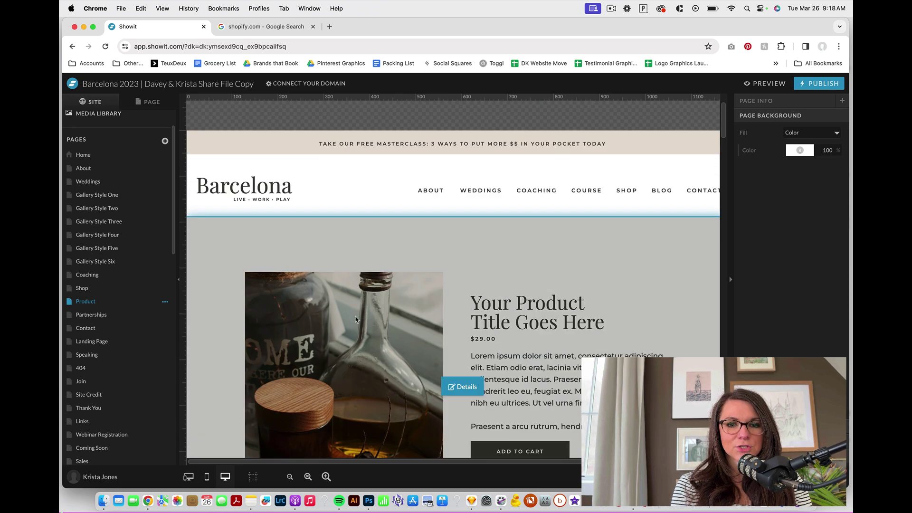
{"action": "scroll", "coordinate": [355, 319], "scroll_direction": "down", "scroll_amount": 3}
{"action": "left_click", "coordinate": [356, 316]}
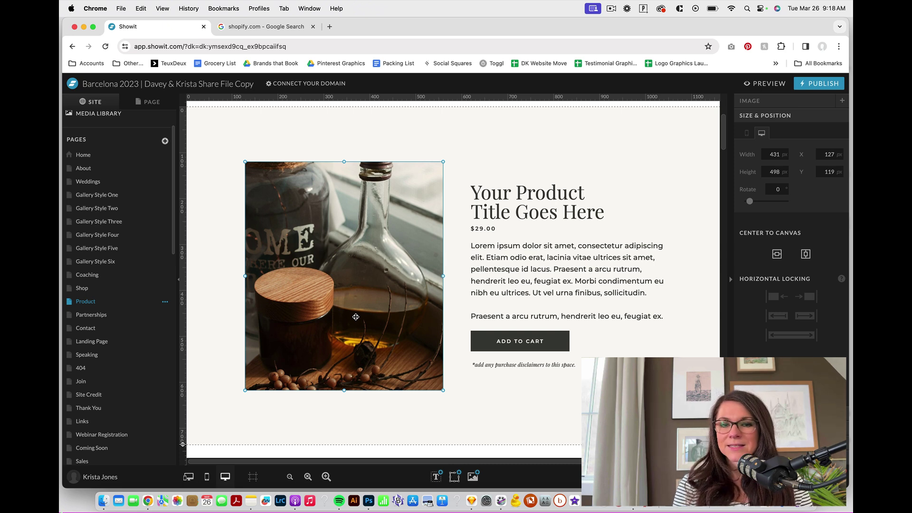
{"action": "scroll", "coordinate": [374, 263], "scroll_direction": "down", "scroll_amount": 3}
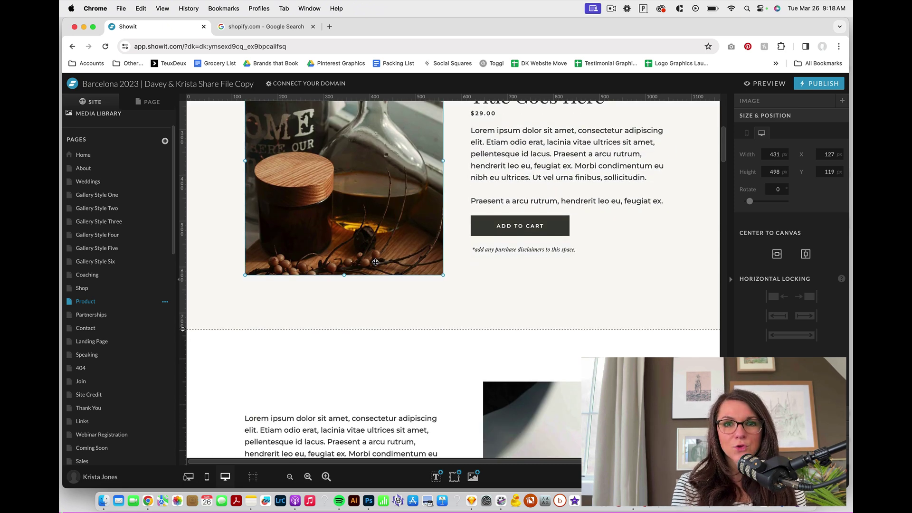
{"action": "scroll", "coordinate": [375, 262], "scroll_direction": "down", "scroll_amount": 6}
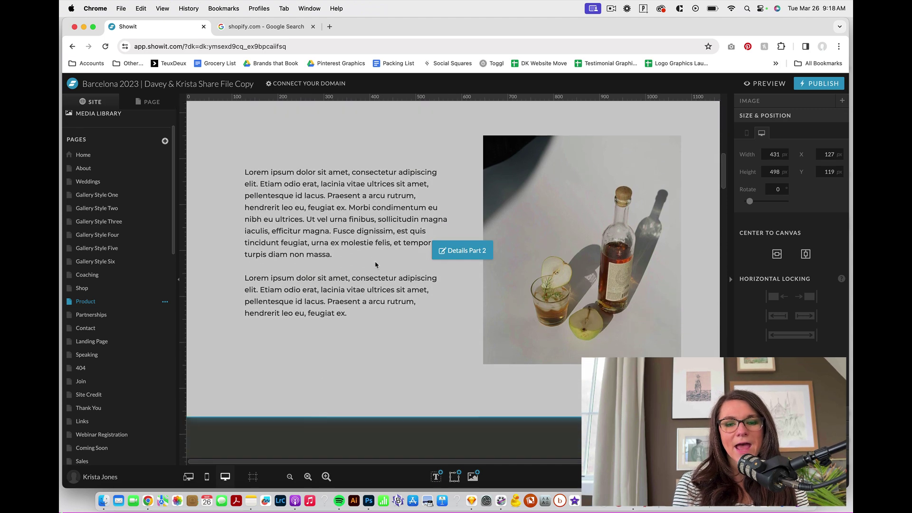
{"action": "scroll", "coordinate": [376, 265], "scroll_direction": "down", "scroll_amount": 15}
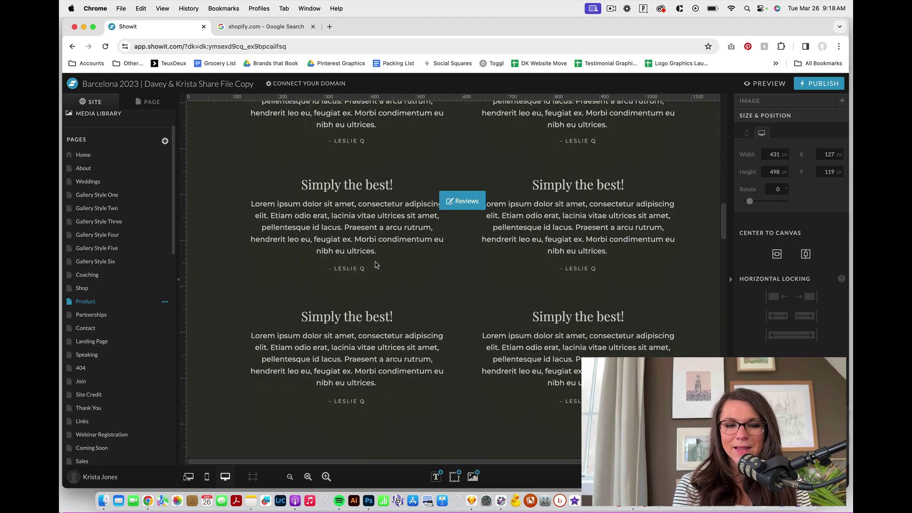
{"action": "scroll", "coordinate": [376, 262], "scroll_direction": "down", "scroll_amount": 4}
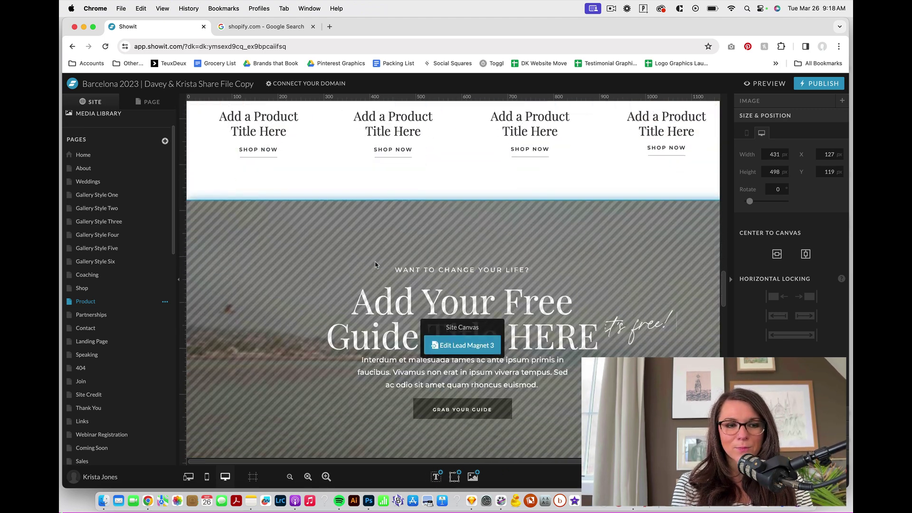
{"action": "scroll", "coordinate": [375, 261], "scroll_direction": "up", "scroll_amount": 18}
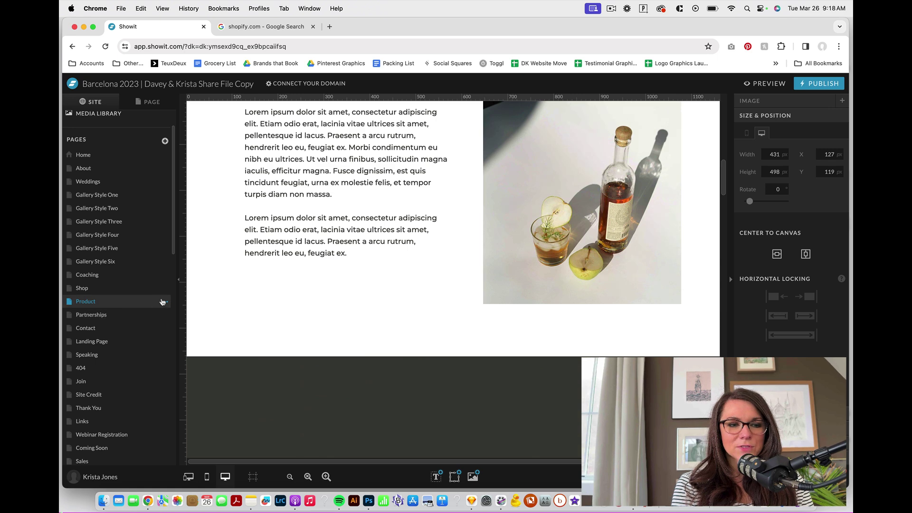
{"action": "left_click", "coordinate": [165, 302]}
- Rename the Product page to 'Cape Town'
{"action": "left_click", "coordinate": [163, 313]}
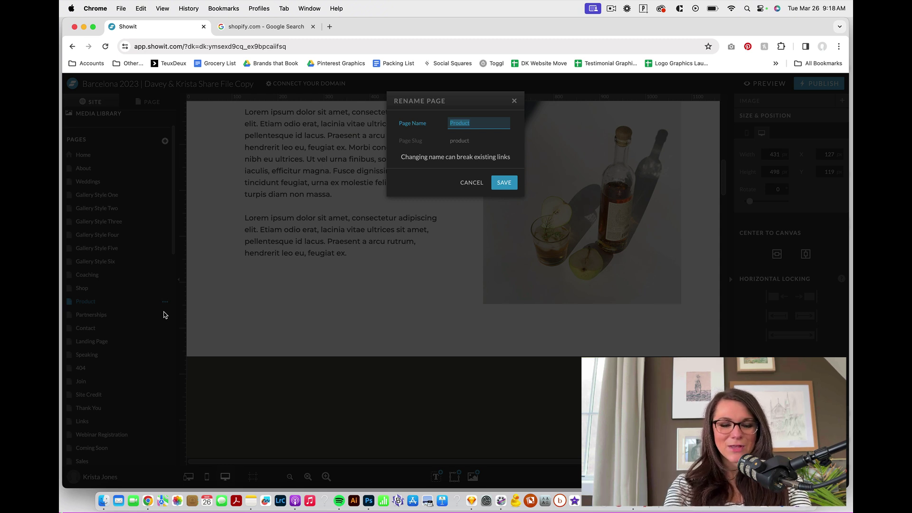
{"action": "type", "text": "Cape T"}
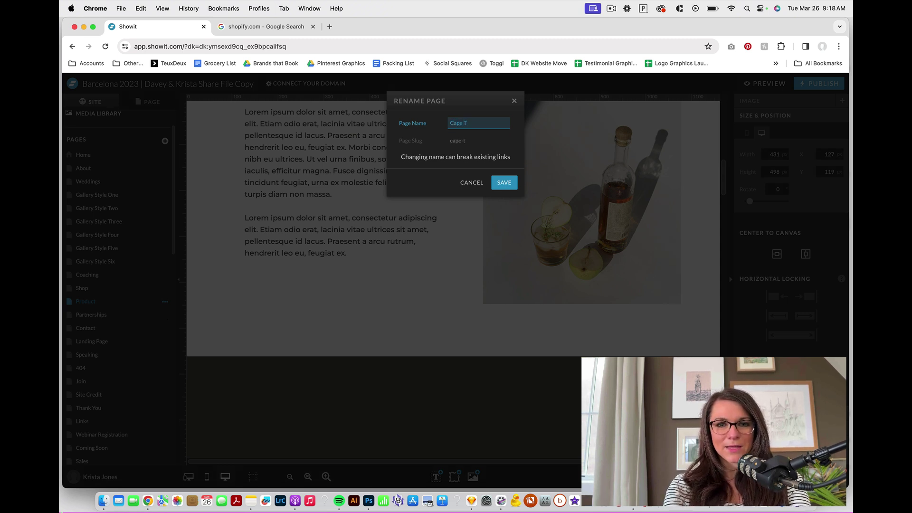
{"action": "type", "text": "own"}
{"action": "key", "text": "Return"}
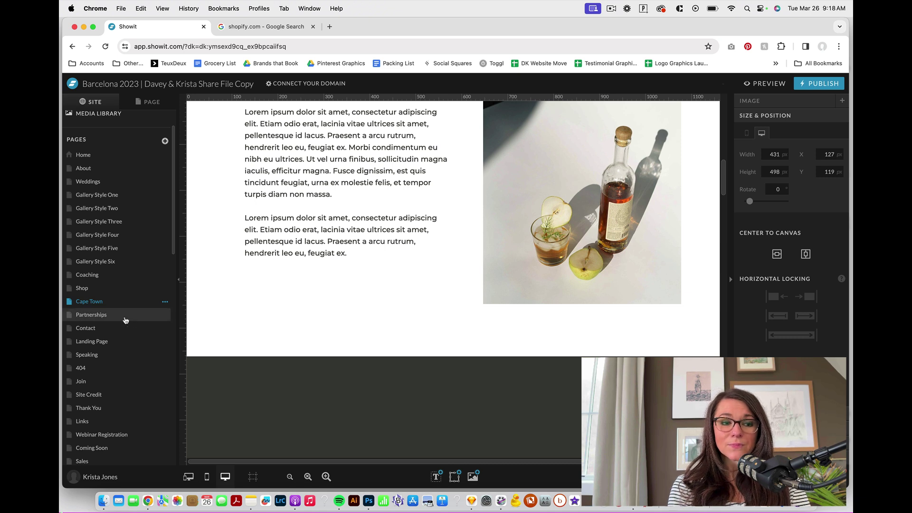
- Duplicate the Cape Town page and rename the copy 'Barcelona'
{"action": "left_click", "coordinate": [165, 301]}
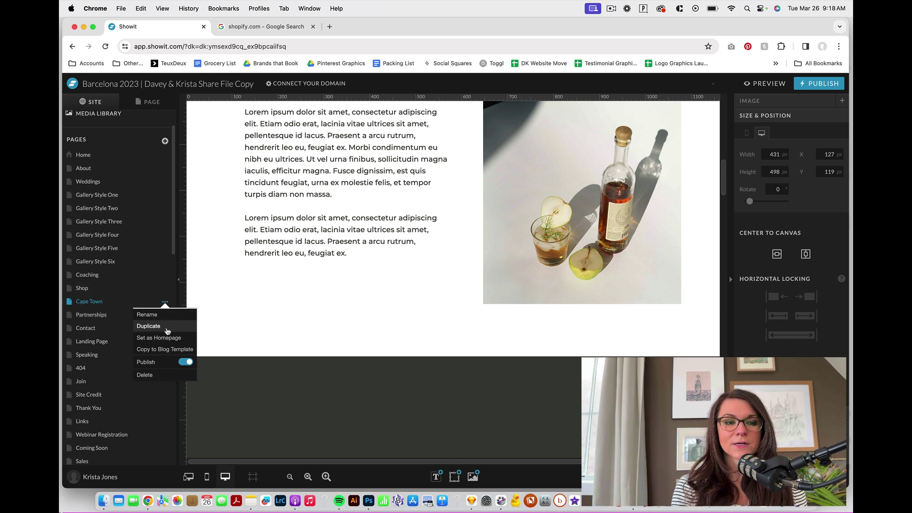
{"action": "left_click", "coordinate": [167, 327]}
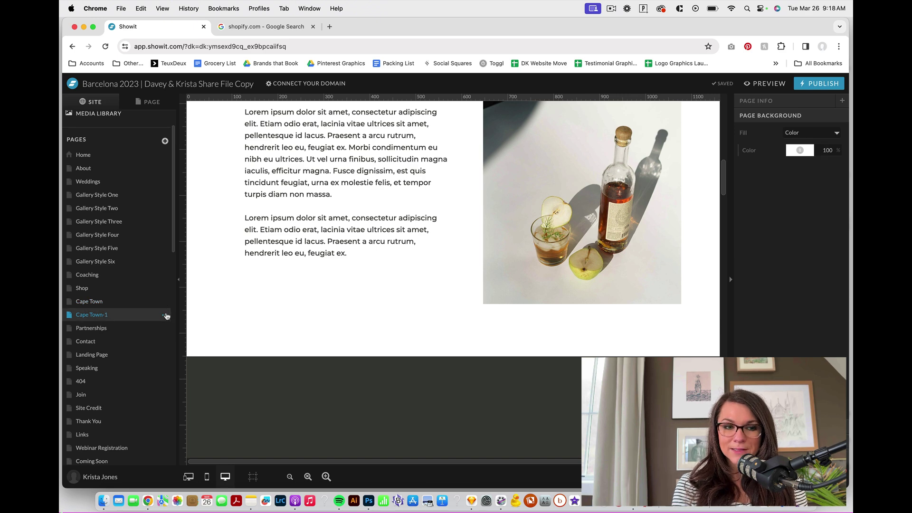
{"action": "left_click", "coordinate": [165, 315]}
{"action": "left_click", "coordinate": [167, 327]}
{"action": "type", "text": "Bar"}
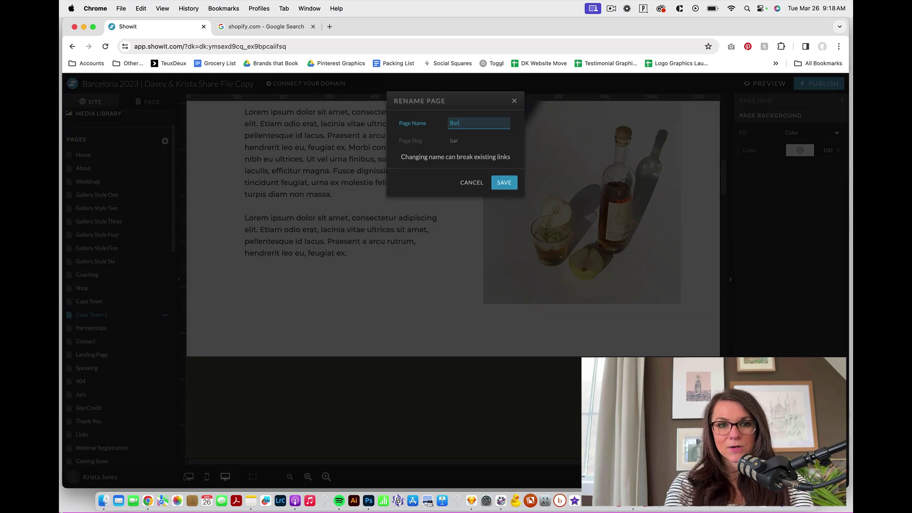
{"action": "type", "text": "ceo"}
{"action": "key", "text": "super+a"}
{"action": "type", "text": "Cba"}
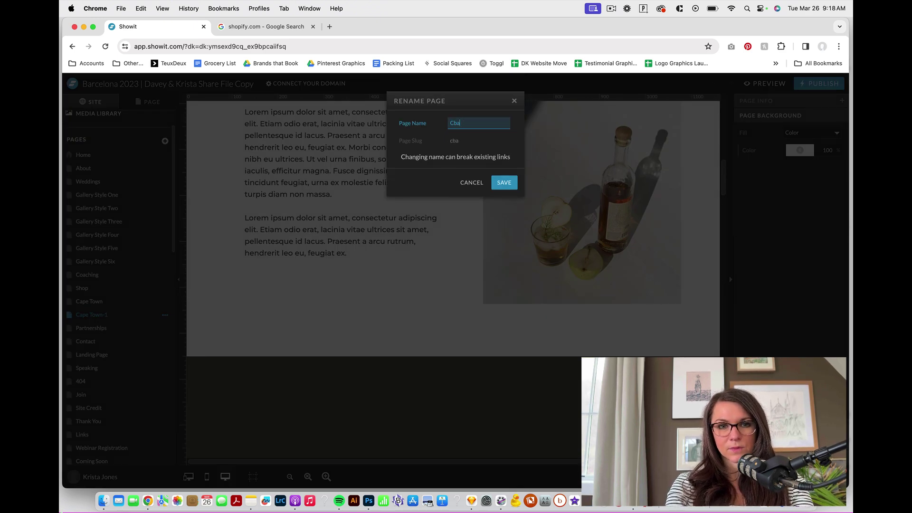
{"action": "key", "text": "super+a"}
{"action": "type", "text": "Barcelona"}
{"action": "key", "text": "Return"}
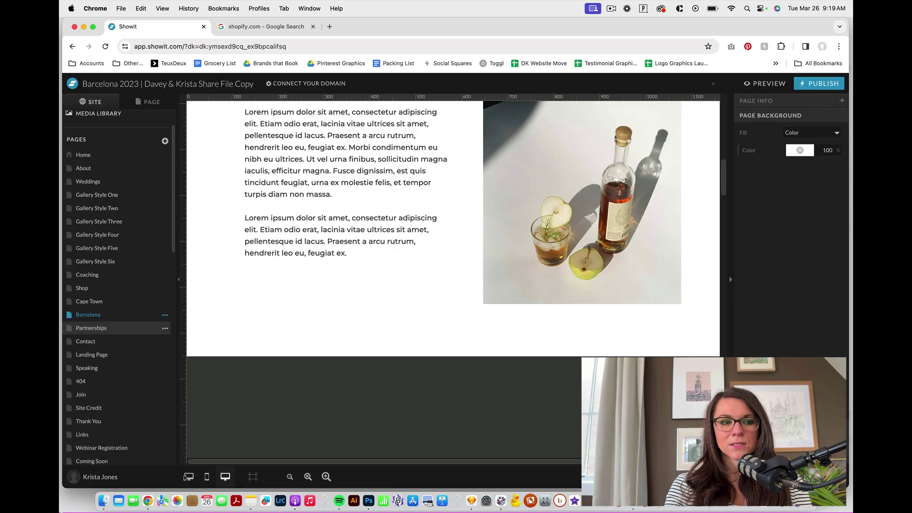
- Duplicate the Barcelona page and rename the copy 'Palm Springs'
{"action": "left_click", "coordinate": [164, 315]}
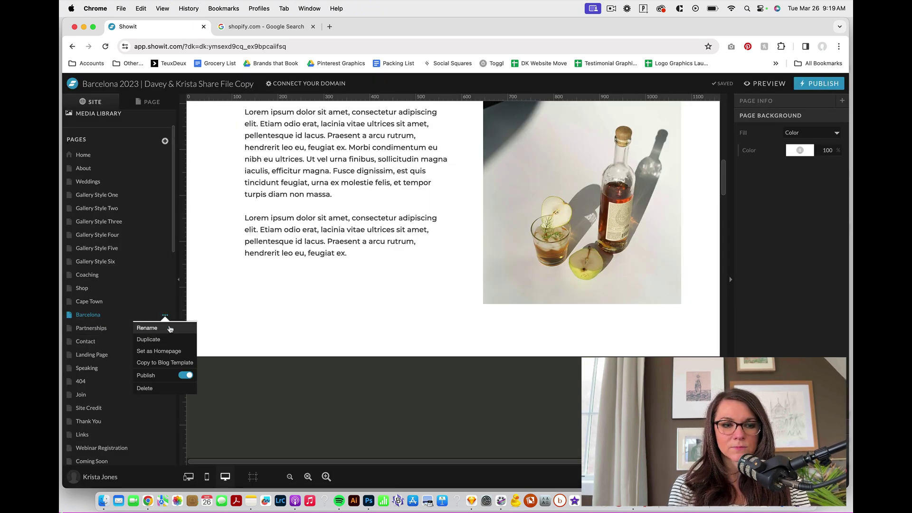
{"action": "left_click", "coordinate": [166, 316]}
{"action": "left_click", "coordinate": [167, 339]}
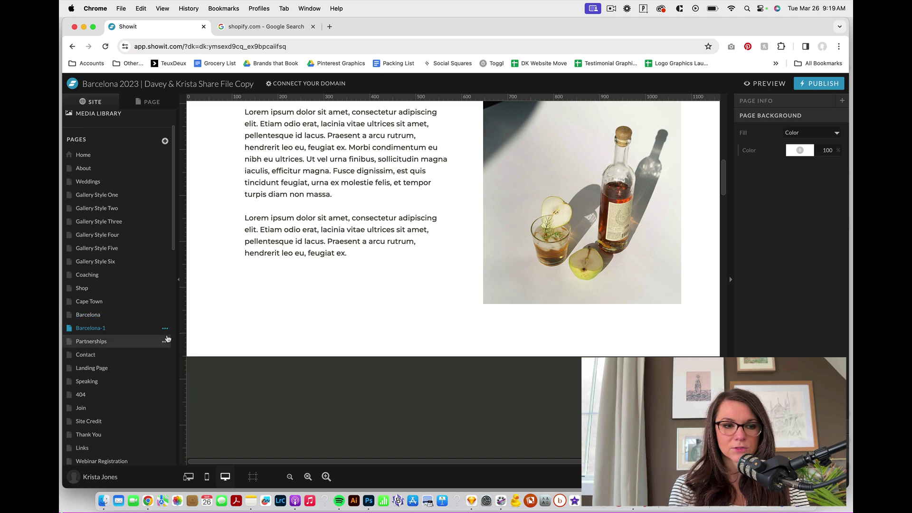
{"action": "left_click", "coordinate": [165, 328]}
{"action": "left_click", "coordinate": [170, 340]}
{"action": "type", "text": "Palm Springs"}
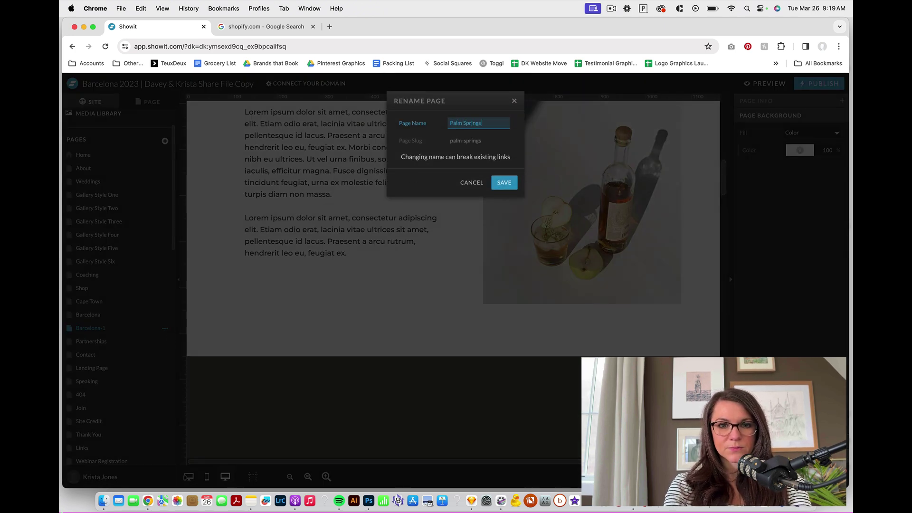
{"action": "key", "text": "Return"}
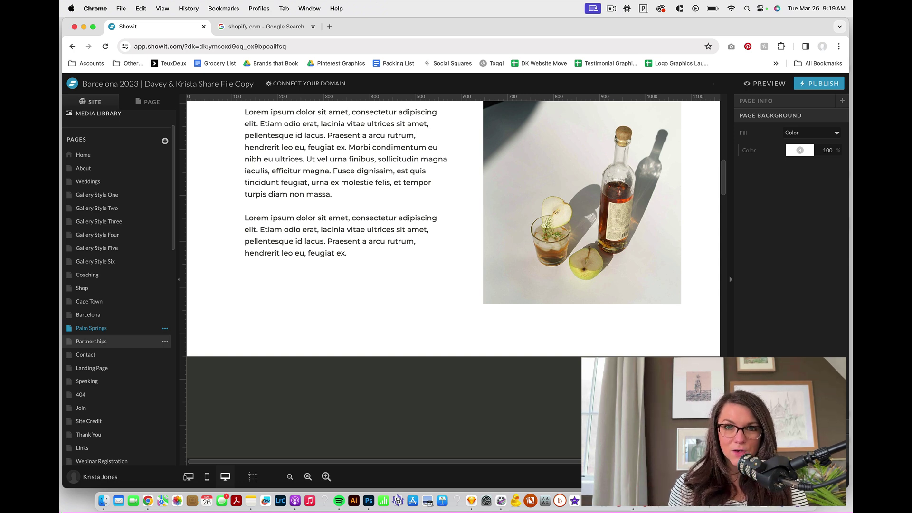
- On the Shop page, retitle the three card headings 'Cape Town', 'Barcelona' and 'Palm Springs'
{"action": "left_click", "coordinate": [97, 289]}
{"action": "scroll", "coordinate": [283, 232], "scroll_direction": "down", "scroll_amount": 10}
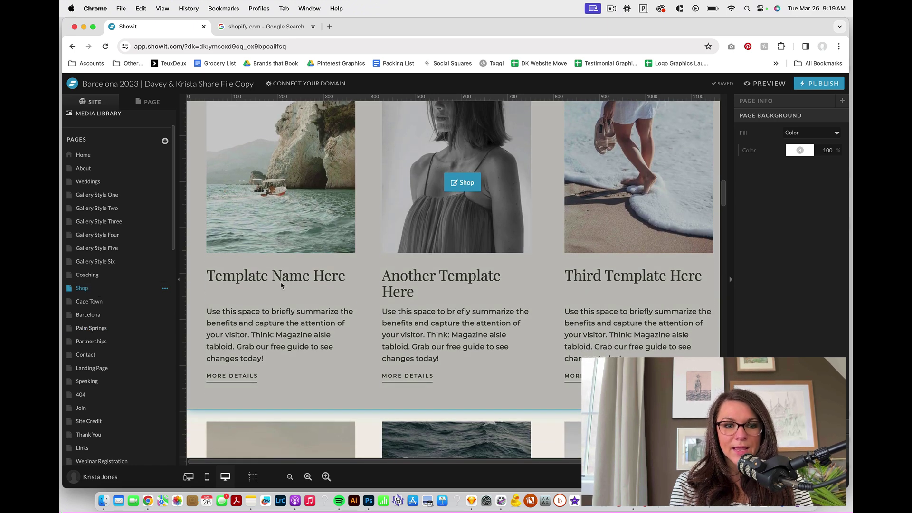
{"action": "left_click", "coordinate": [281, 286]}
{"action": "double_click", "coordinate": [281, 285]}
{"action": "key", "text": "super+a"}
{"action": "type", "text": "Cap"}
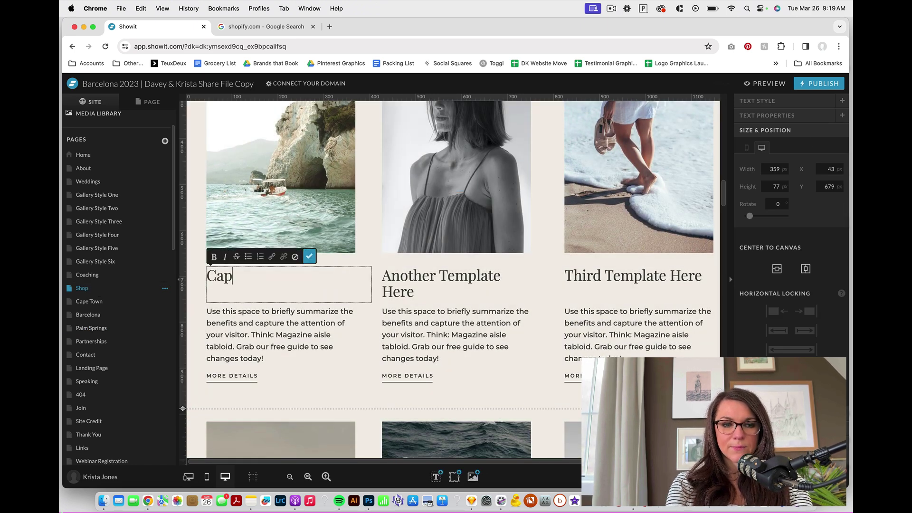
{"action": "type", "text": "e Town"}
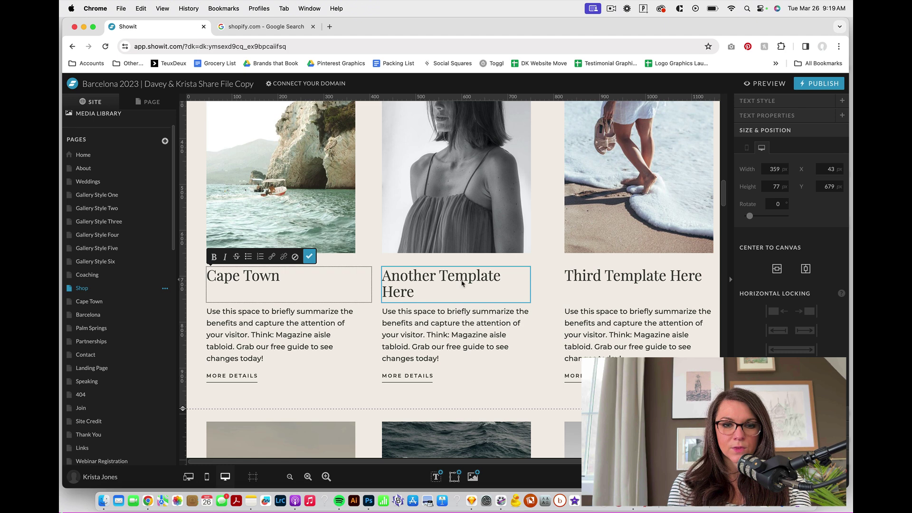
{"action": "double_click", "coordinate": [462, 283]}
{"action": "type", "text": "Barcelona"}
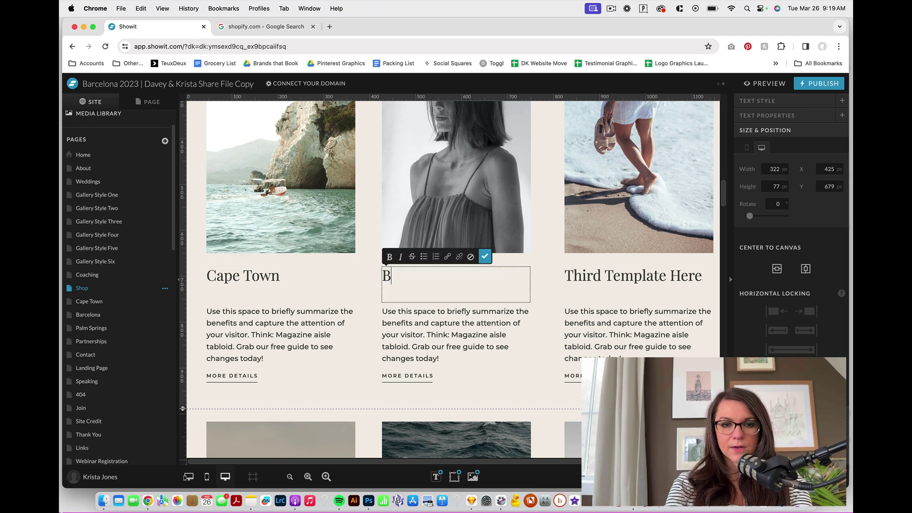
{"action": "double_click", "coordinate": [666, 280]}
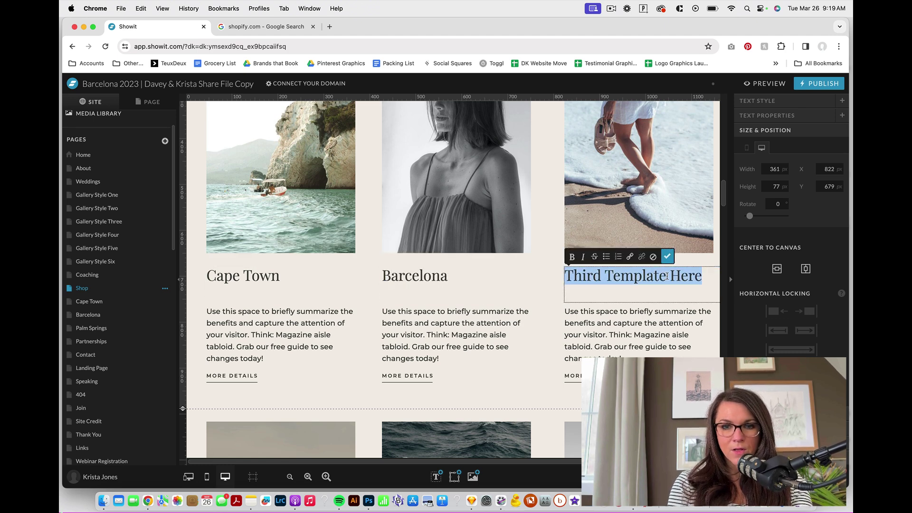
{"action": "type", "text": "P"}
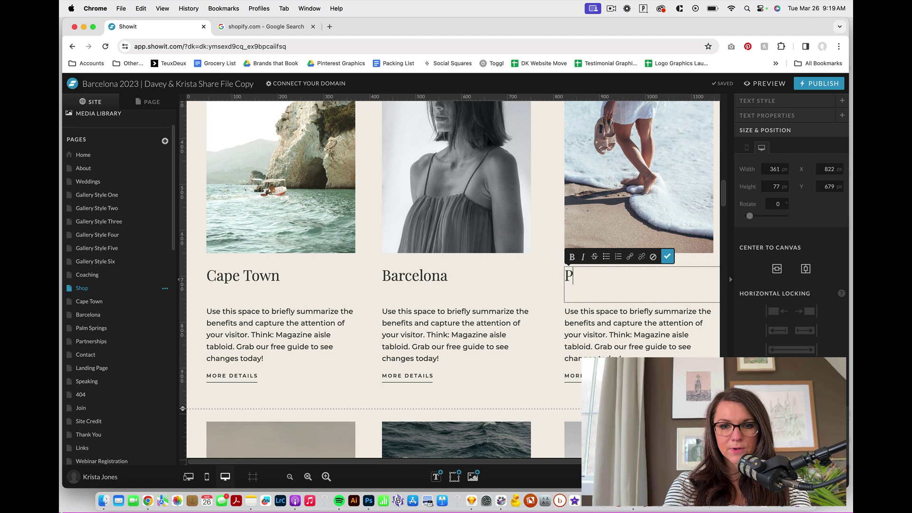
{"action": "type", "text": "alm Springs"}
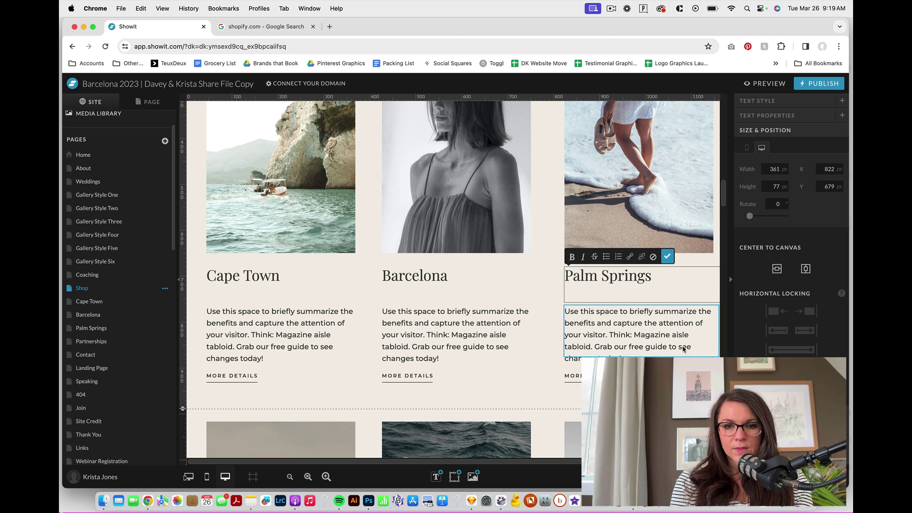
- Select the Cape Town card's MORE DETAILS button, text block and photo together
{"action": "left_click_drag", "start_coordinate": [589, 410], "coordinate": [240, 311]}
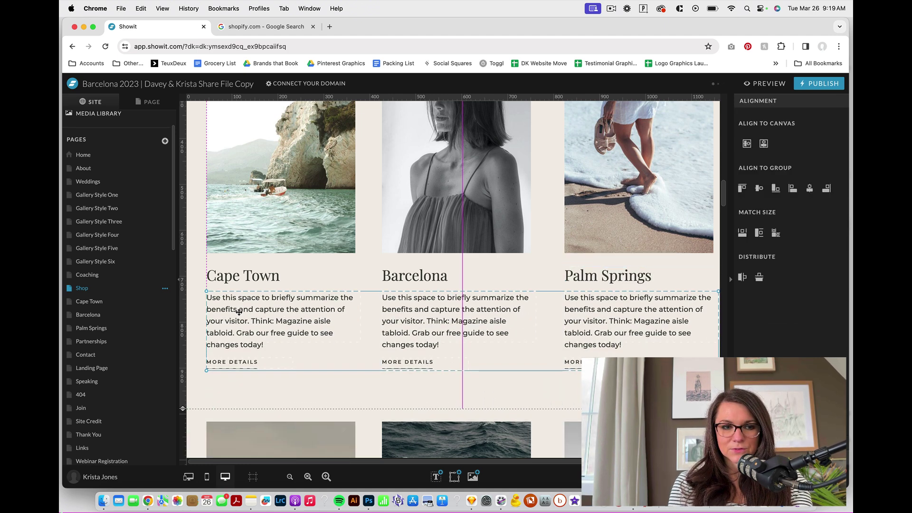
{"action": "left_click", "coordinate": [264, 386]}
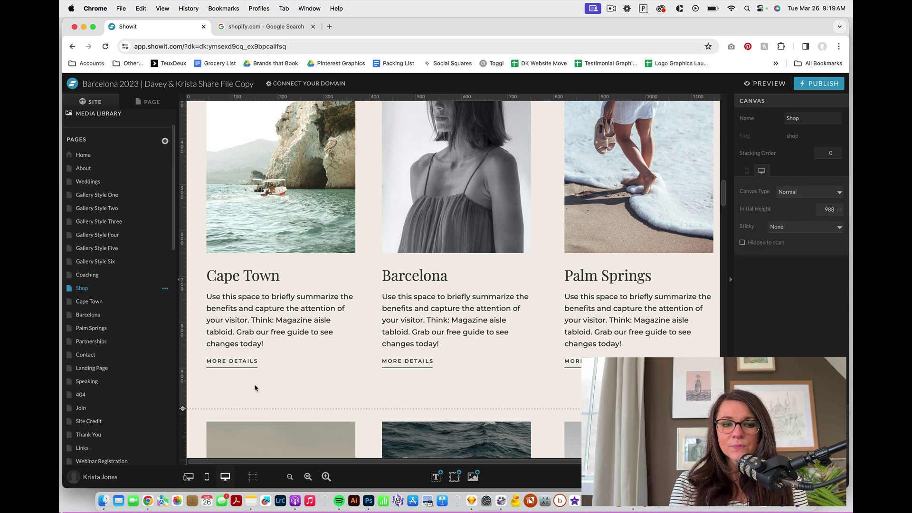
{"action": "left_click", "coordinate": [246, 361]}
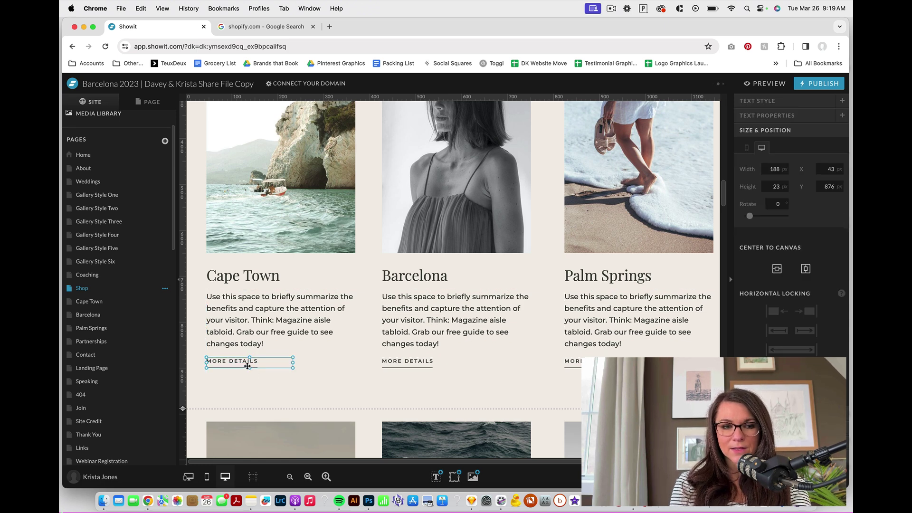
{"action": "left_click", "coordinate": [254, 290], "text": "shift"}
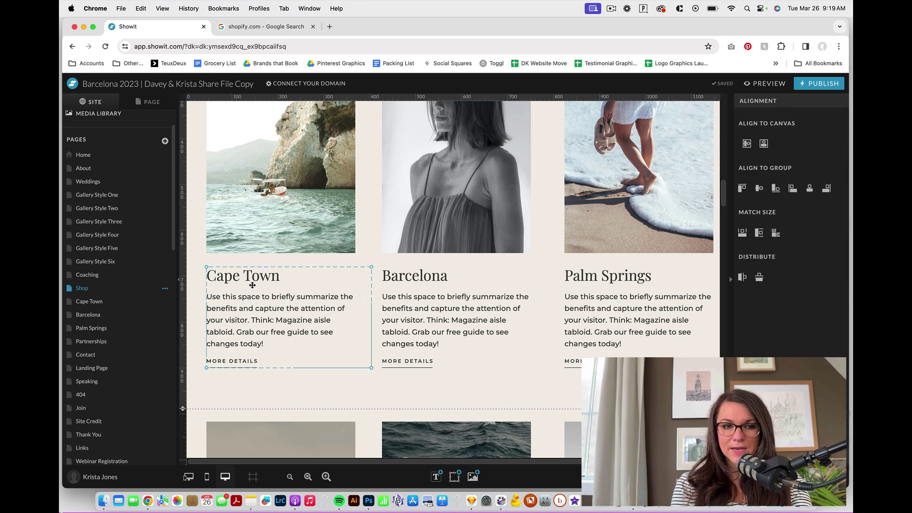
{"action": "left_click", "coordinate": [288, 198], "text": "shift"}
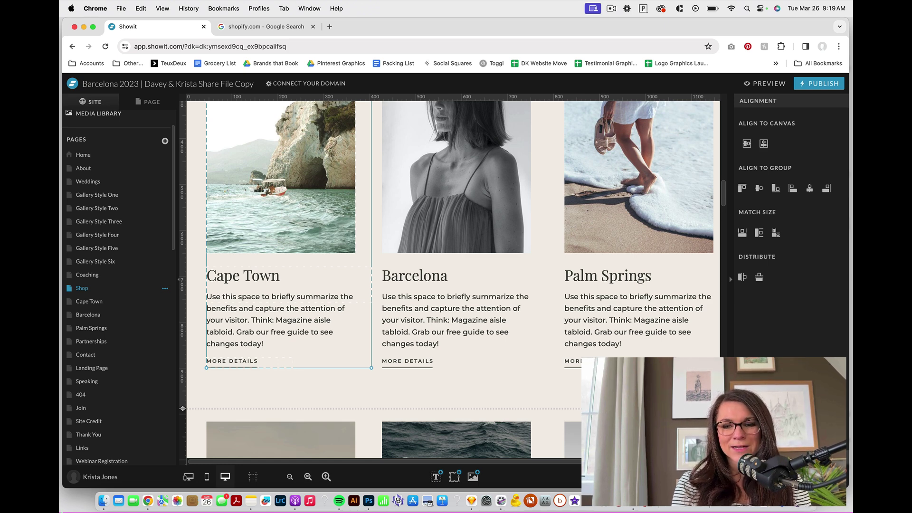
- Link the selected Cape Town card elements to the Cape Town page
{"action": "left_click", "coordinate": [758, 100]}
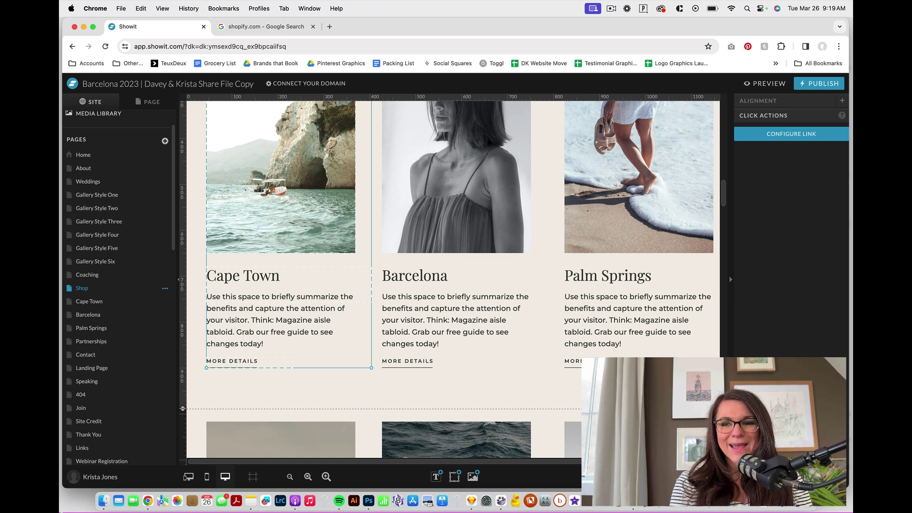
{"action": "left_click", "coordinate": [784, 138]}
{"action": "left_click", "coordinate": [473, 123]}
{"action": "left_click", "coordinate": [469, 134]}
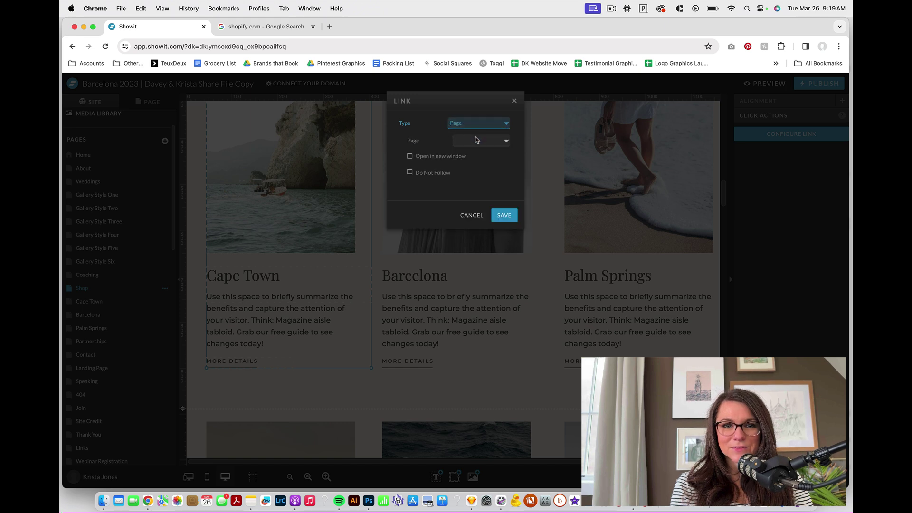
{"action": "left_click", "coordinate": [478, 140]}
{"action": "left_click", "coordinate": [492, 284]}
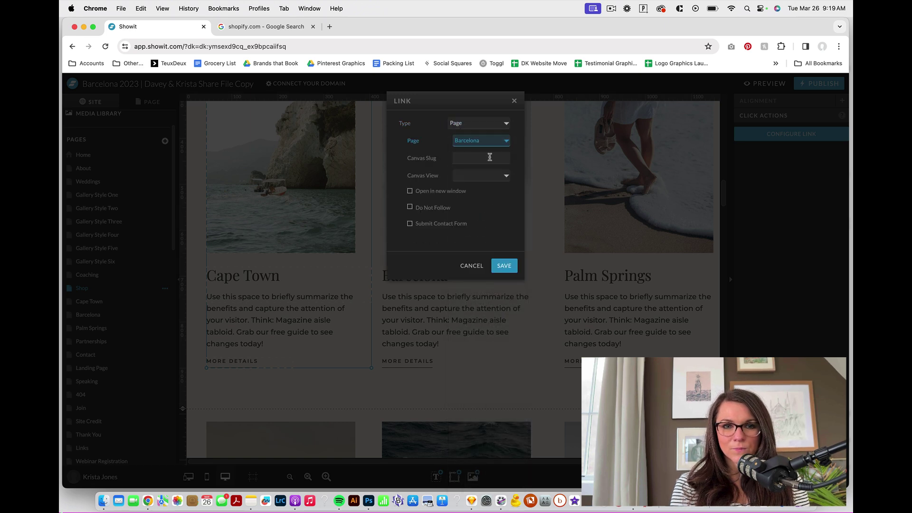
{"action": "left_click", "coordinate": [492, 141]}
{"action": "left_click", "coordinate": [489, 141]}
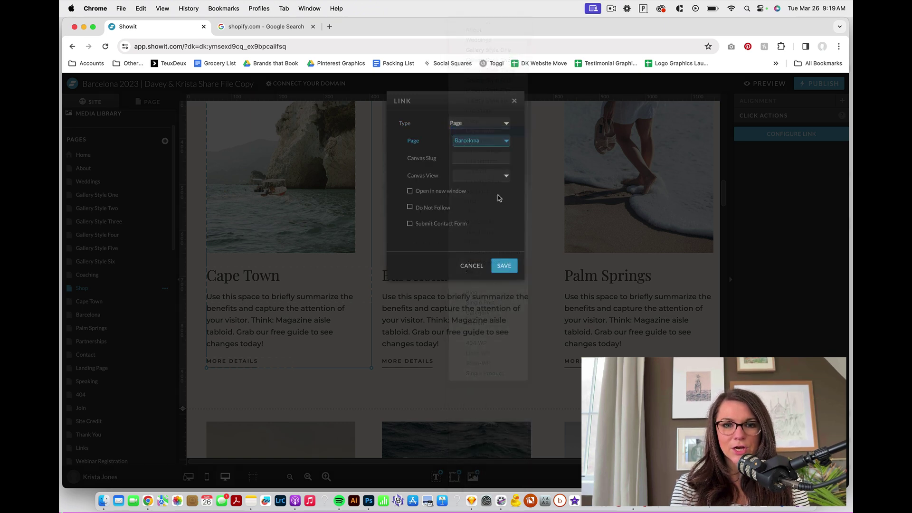
{"action": "left_click", "coordinate": [504, 266]}
- Select the Barcelona column's elements and link them to the Barcelona page
{"action": "left_click", "coordinate": [387, 273]}
{"action": "left_click", "coordinate": [461, 211], "text": "shift"}
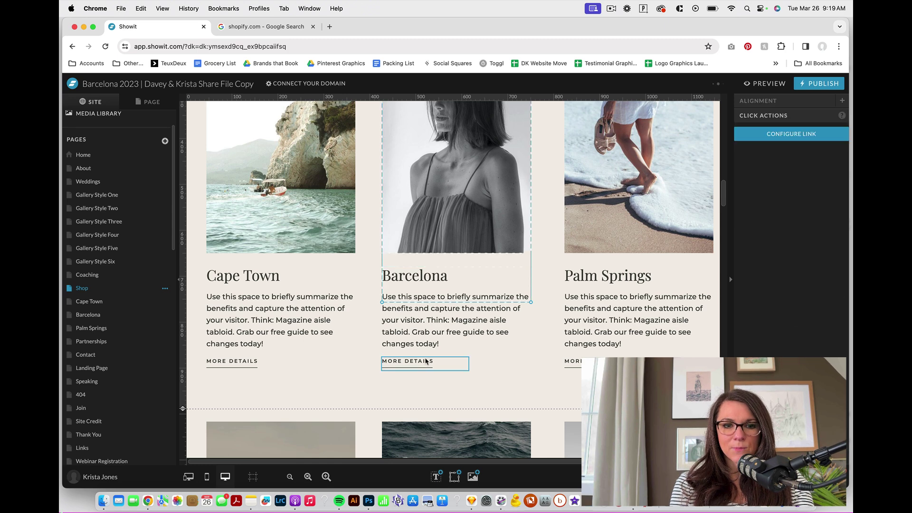
{"action": "left_click", "coordinate": [408, 360], "text": "shift"}
{"action": "left_click", "coordinate": [791, 133]}
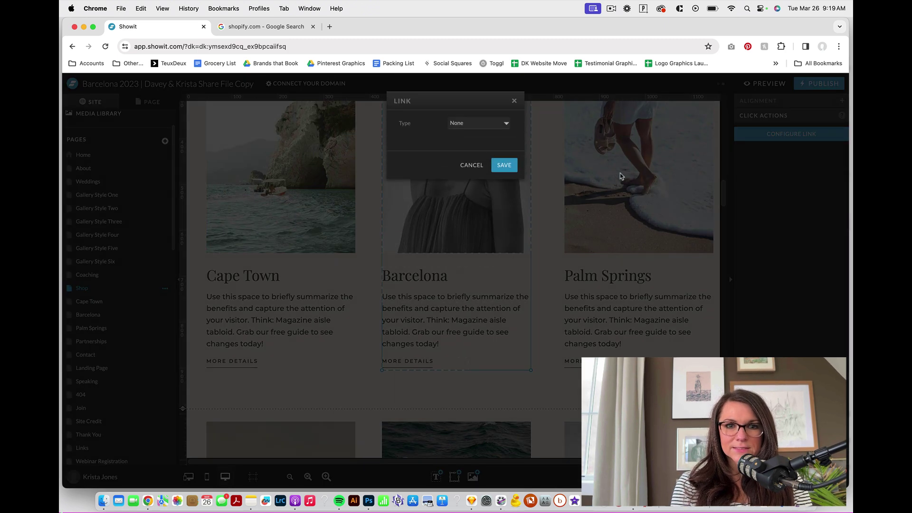
{"action": "left_click", "coordinate": [481, 125]}
{"action": "left_click", "coordinate": [475, 131]}
{"action": "left_click", "coordinate": [476, 142]}
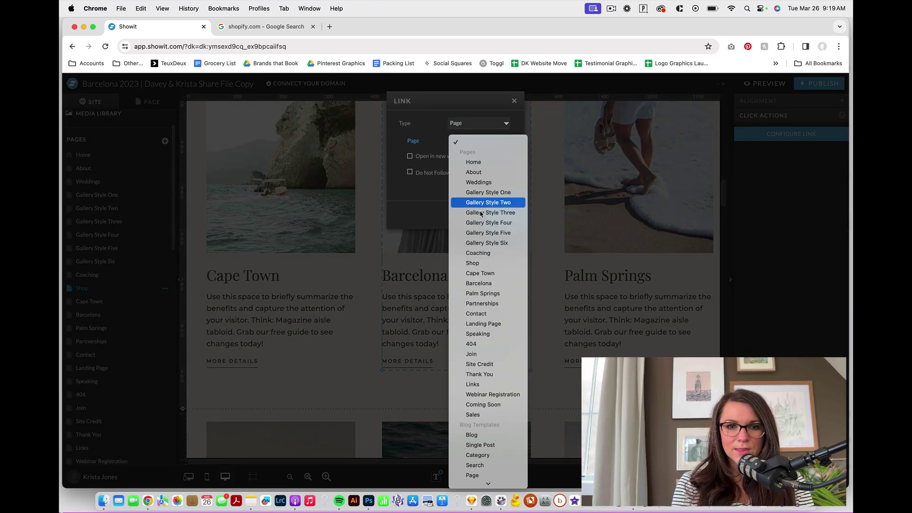
{"action": "left_click", "coordinate": [490, 284]}
{"action": "left_click", "coordinate": [503, 264]}
- Select the Palm Springs heading, image, text and button and link them to the Palm Springs page
{"action": "left_click", "coordinate": [599, 280]}
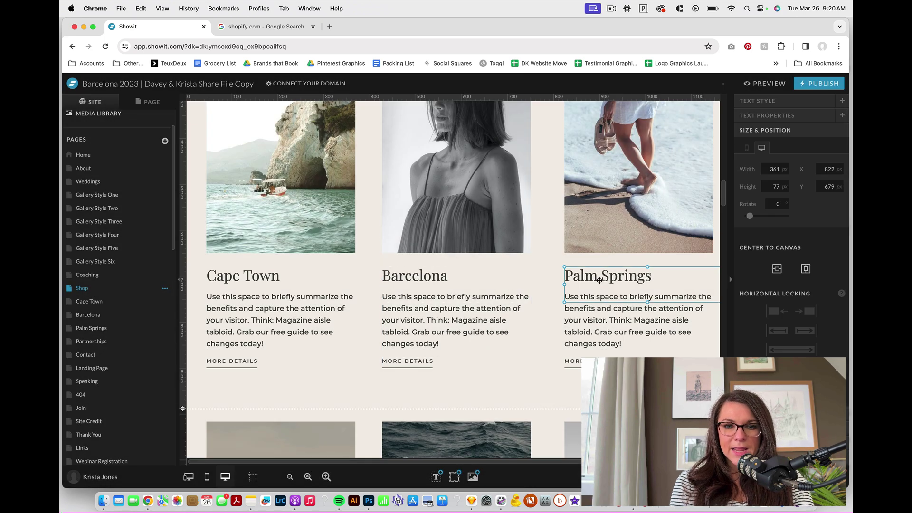
{"action": "left_click", "coordinate": [637, 190], "text": "shift"}
{"action": "left_click", "coordinate": [617, 313], "text": "shift"}
{"action": "left_click", "coordinate": [572, 361], "text": "shift"}
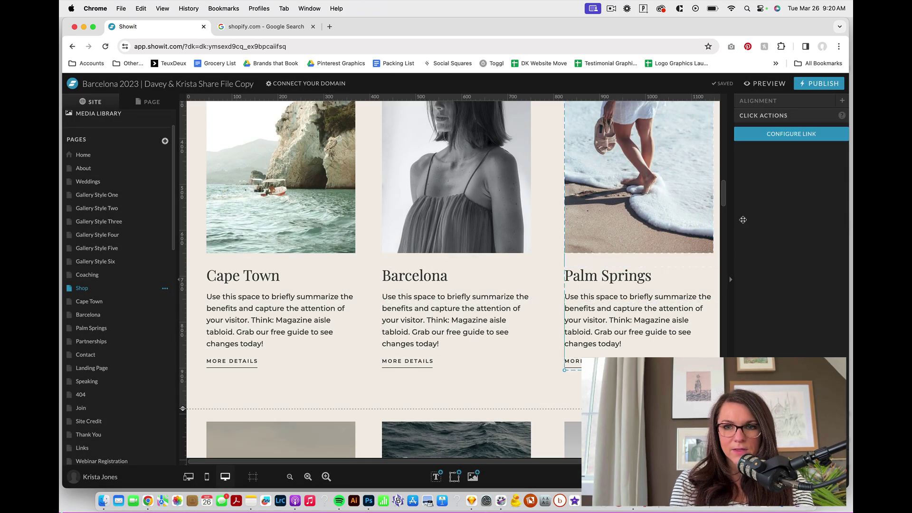
{"action": "left_click", "coordinate": [818, 138]}
{"action": "left_click", "coordinate": [459, 124]}
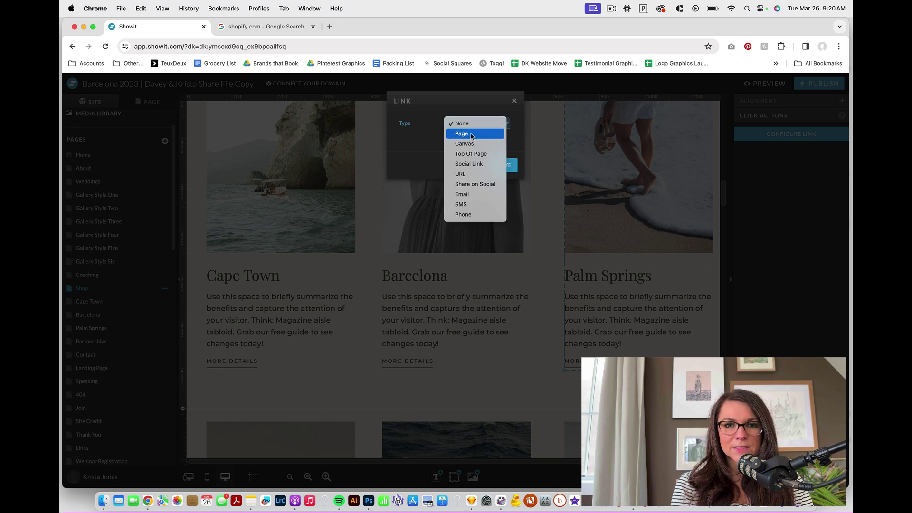
{"action": "left_click", "coordinate": [471, 135]}
{"action": "left_click", "coordinate": [490, 142]}
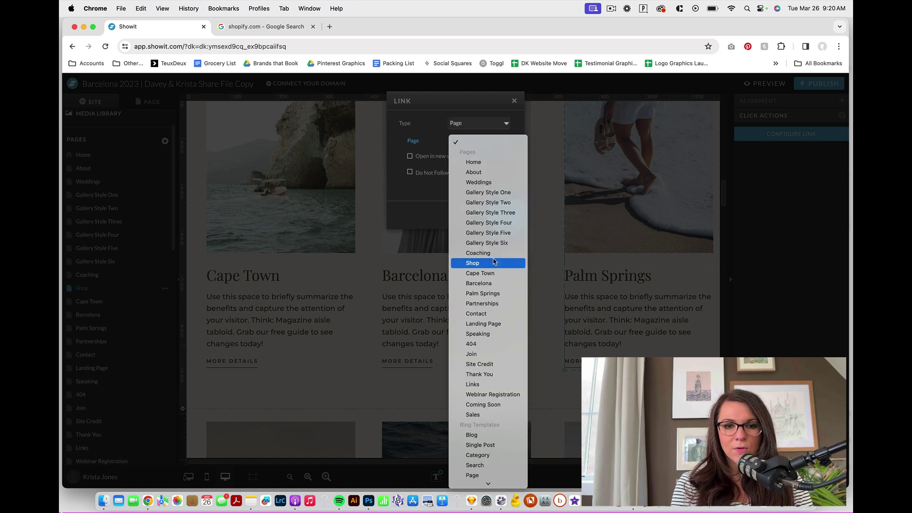
{"action": "left_click", "coordinate": [494, 293]}
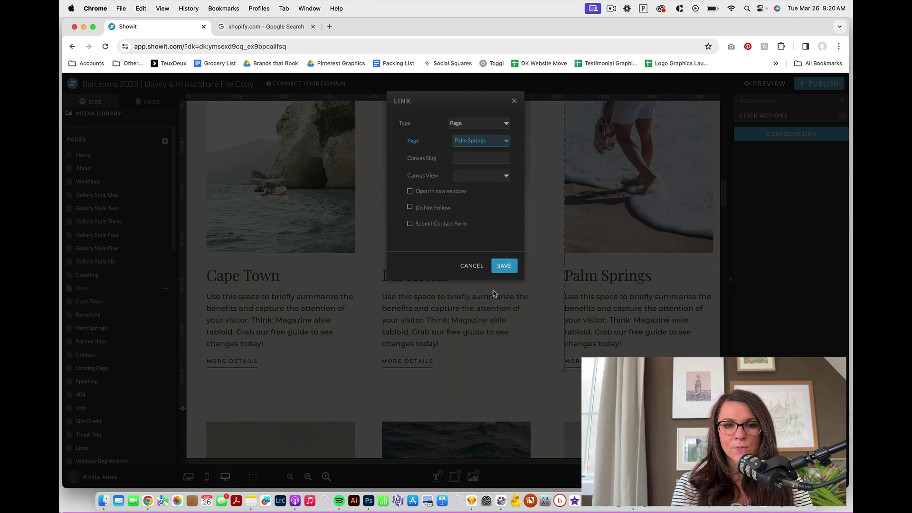
{"action": "left_click", "coordinate": [503, 266]}
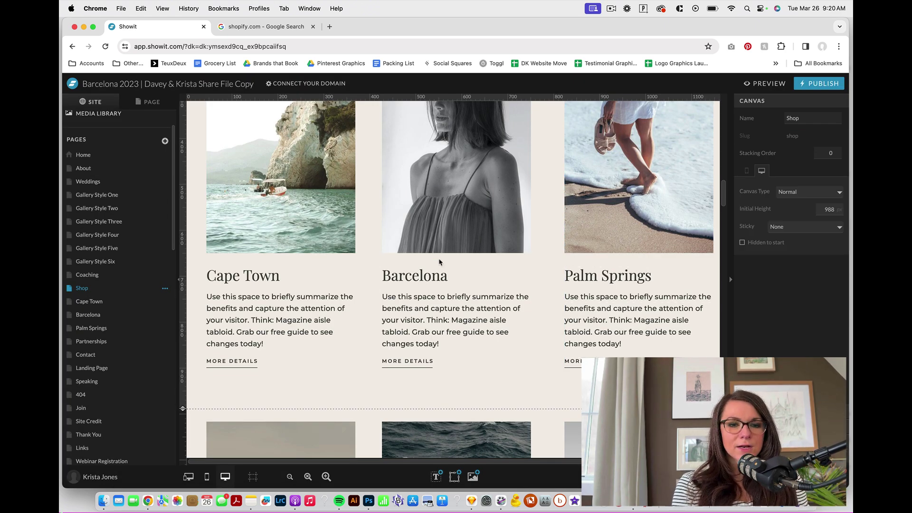
- Show the Shop page's layer list, then make the Shop-1 and Shop sections editable in turn
{"action": "left_click", "coordinate": [152, 104]}
{"action": "scroll", "coordinate": [280, 199], "scroll_direction": "up", "scroll_amount": 5}
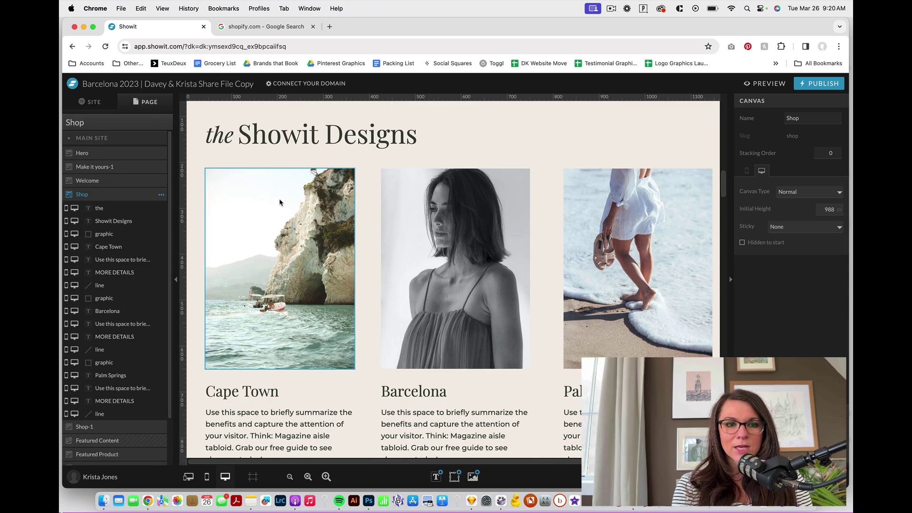
{"action": "scroll", "coordinate": [260, 224], "scroll_direction": "down", "scroll_amount": 4}
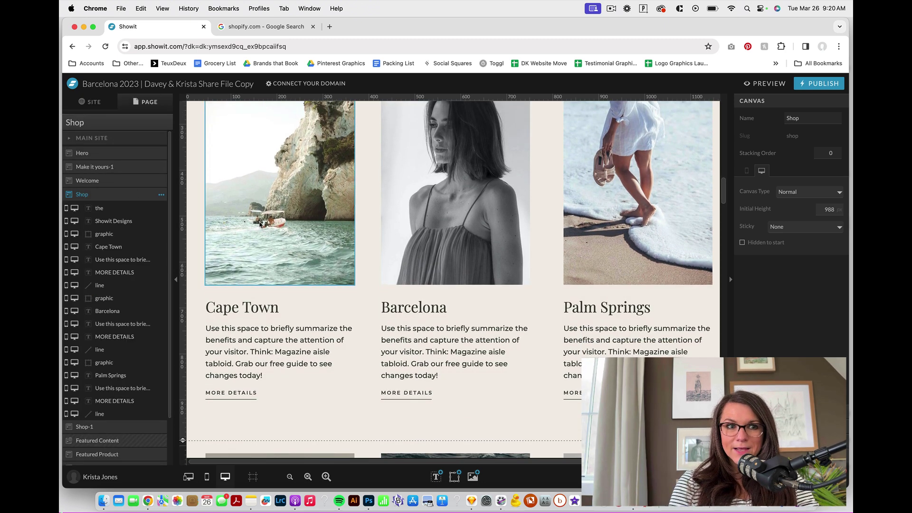
{"action": "scroll", "coordinate": [228, 261], "scroll_direction": "down", "scroll_amount": 5}
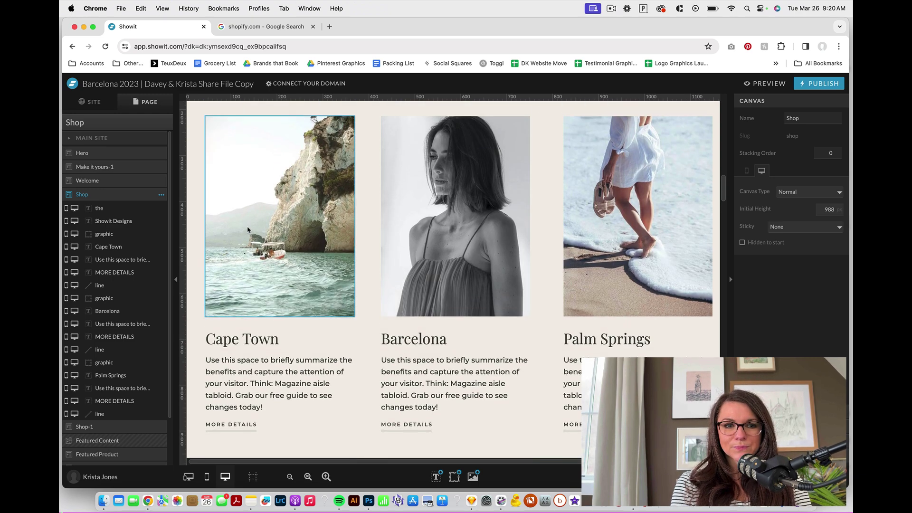
{"action": "scroll", "coordinate": [247, 230], "scroll_direction": "up", "scroll_amount": 2}
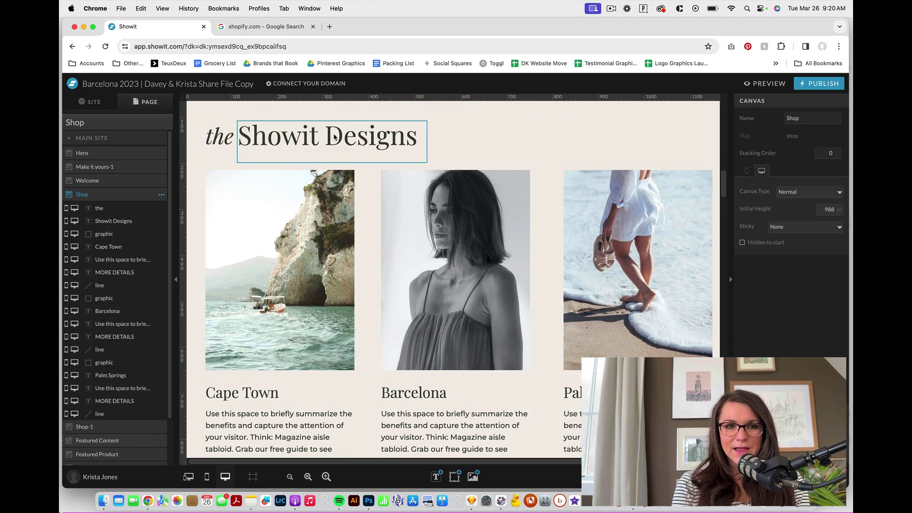
{"action": "scroll", "coordinate": [330, 140], "scroll_direction": "down", "scroll_amount": 8}
{"action": "scroll", "coordinate": [417, 185], "scroll_direction": "down", "scroll_amount": 5}
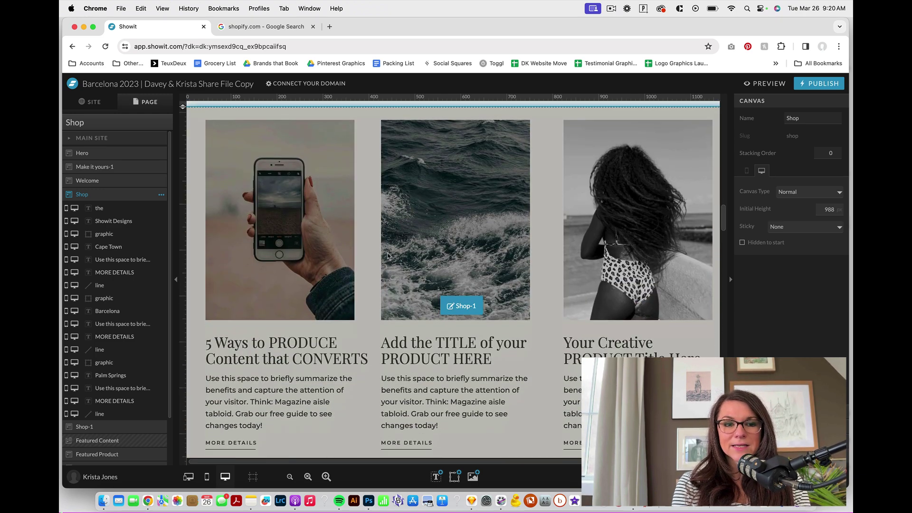
{"action": "left_click", "coordinate": [309, 225]}
{"action": "left_click", "coordinate": [309, 225]}
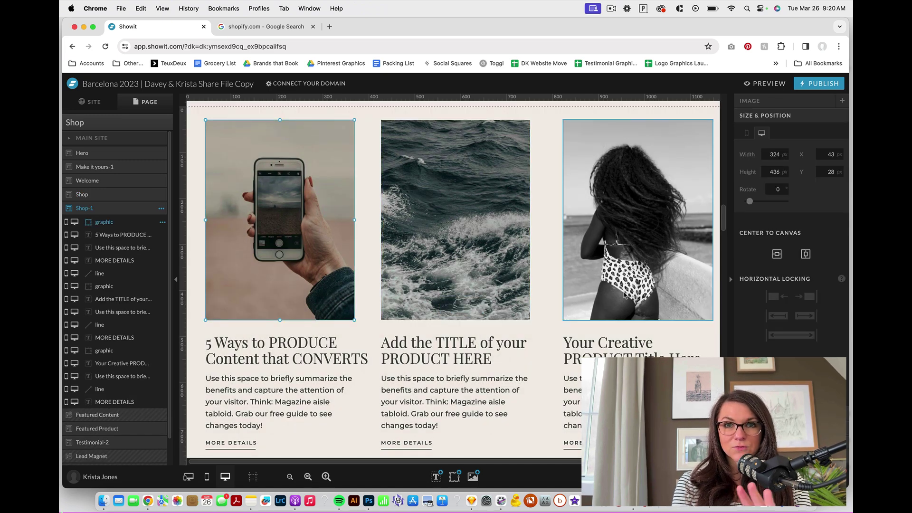
{"action": "scroll", "coordinate": [623, 295], "scroll_direction": "up", "scroll_amount": 12}
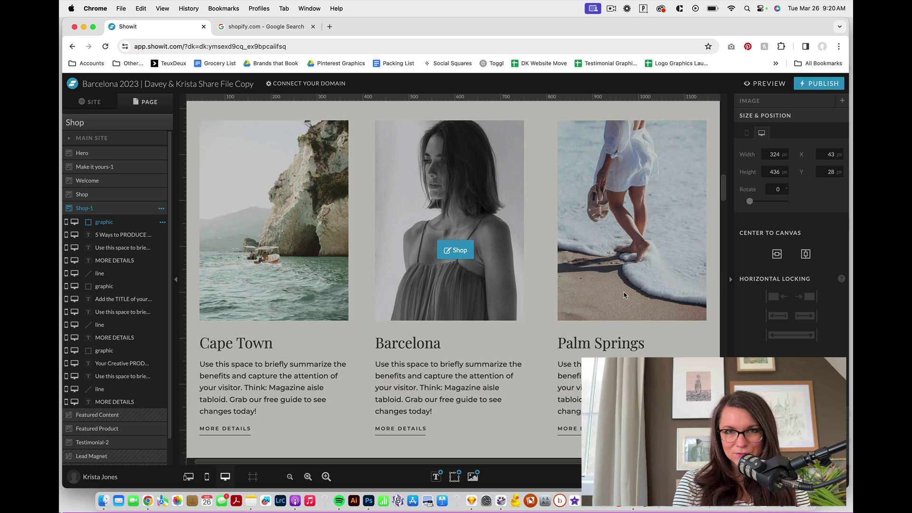
{"action": "left_click", "coordinate": [417, 289]}
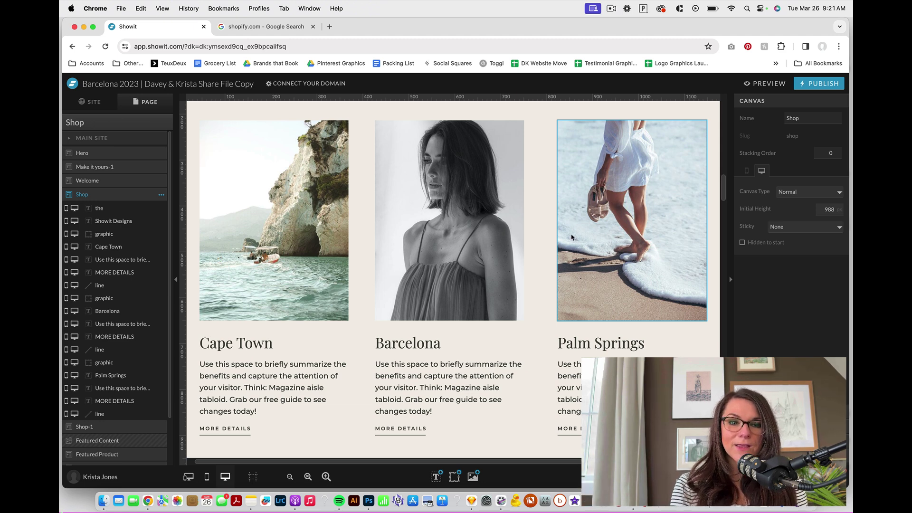
- Open the Cape Town page and select the dark ADD TO CART button in its Details section
{"action": "left_click", "coordinate": [90, 102]}
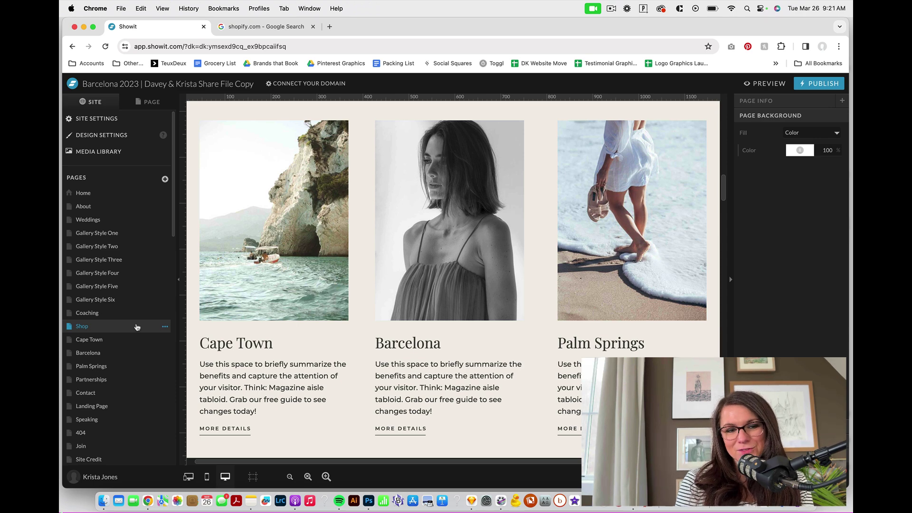
{"action": "left_click", "coordinate": [127, 339]}
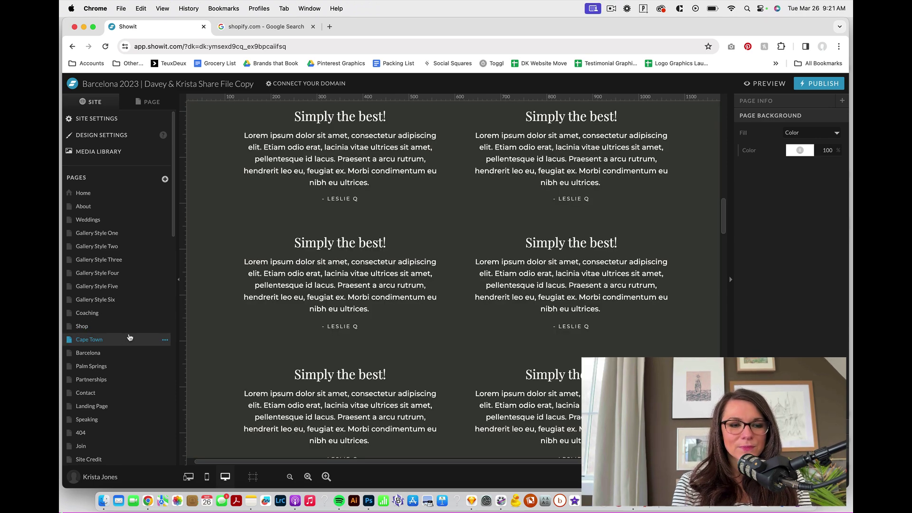
{"action": "scroll", "coordinate": [393, 312], "scroll_direction": "up", "scroll_amount": 2}
{"action": "scroll", "coordinate": [427, 333], "scroll_direction": "down", "scroll_amount": 3}
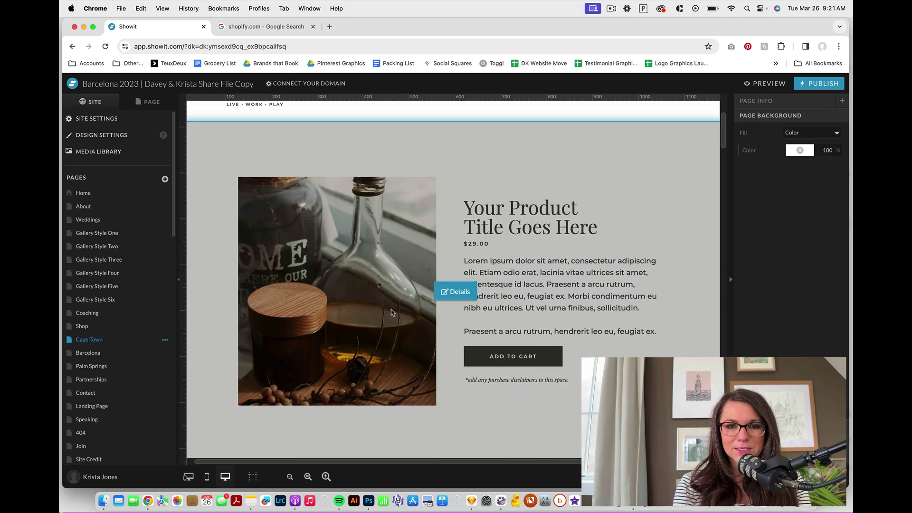
{"action": "left_click", "coordinate": [490, 354]}
{"action": "left_click", "coordinate": [490, 354]}
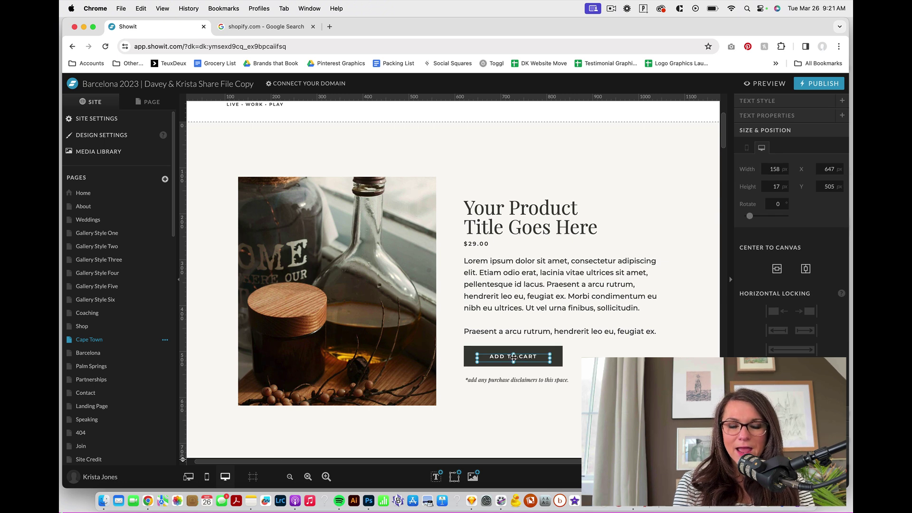
{"action": "left_click", "coordinate": [519, 354]}
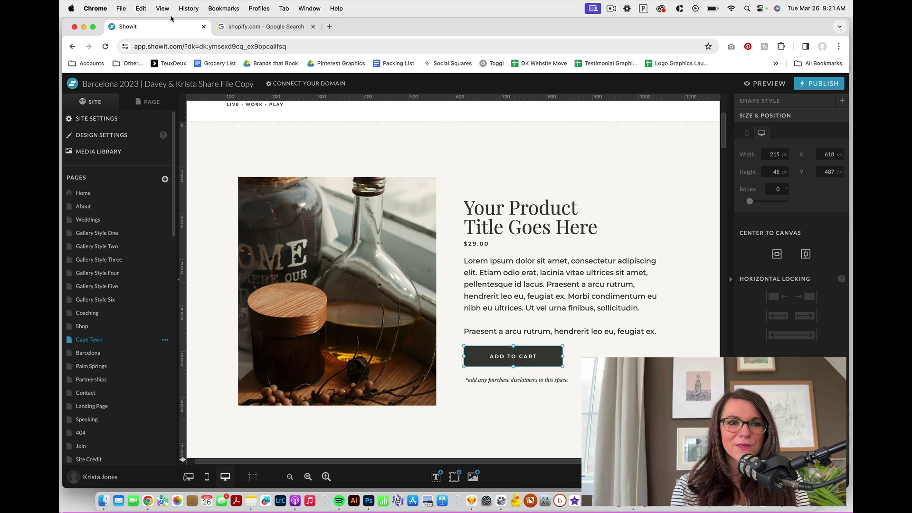
- Open the Shopify website from the shopify.com search results
{"action": "left_click", "coordinate": [228, 28]}
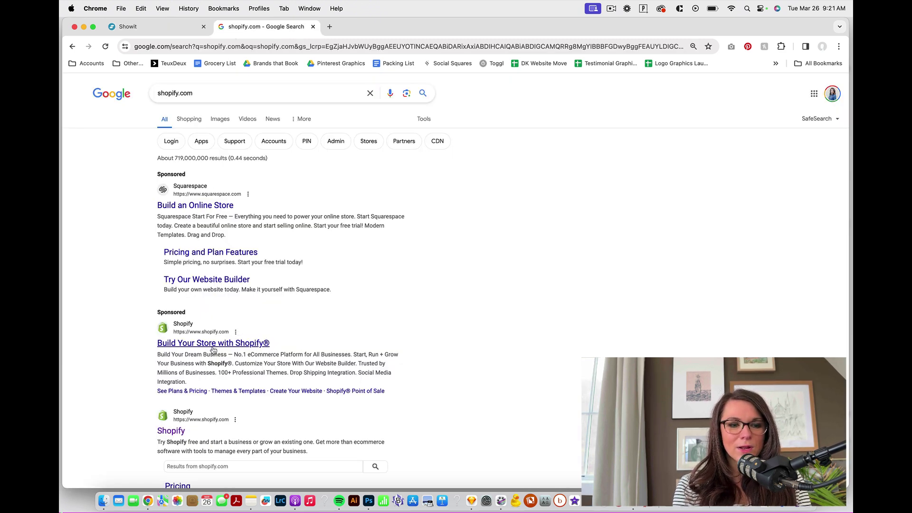
{"action": "scroll", "coordinate": [200, 285], "scroll_direction": "down", "scroll_amount": 3}
{"action": "left_click", "coordinate": [177, 329]}
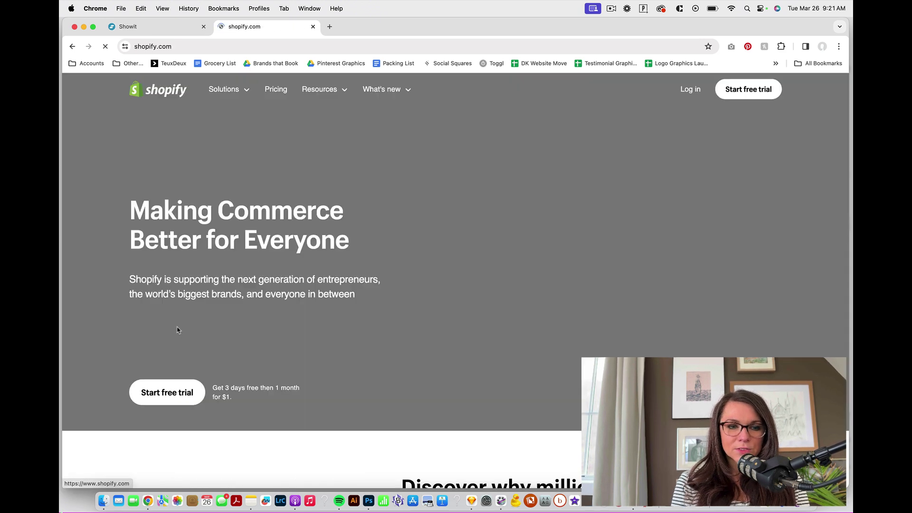
- Go to Shopify Pricing and open the Starter plan's Learn more page
{"action": "scroll", "coordinate": [177, 330], "scroll_direction": "down", "scroll_amount": 3}
{"action": "scroll", "coordinate": [177, 330], "scroll_direction": "down", "scroll_amount": 20}
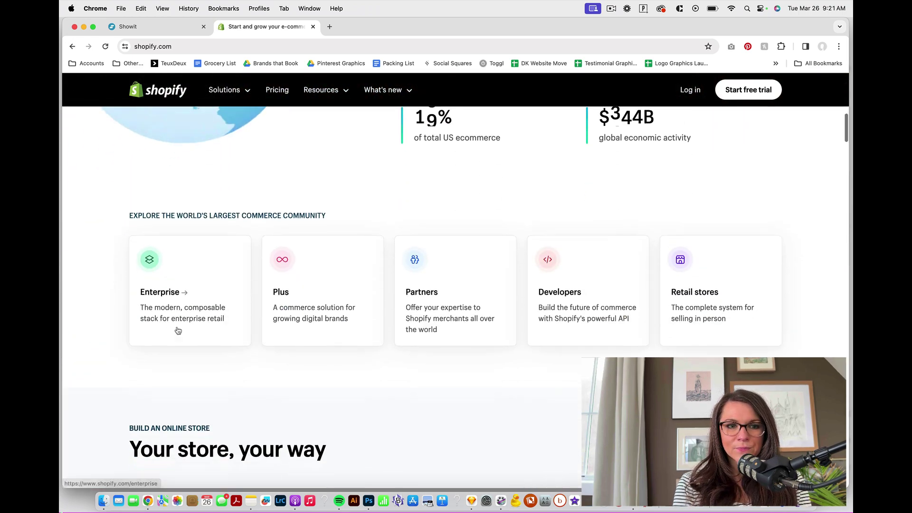
{"action": "scroll", "coordinate": [177, 330], "scroll_direction": "down", "scroll_amount": 15}
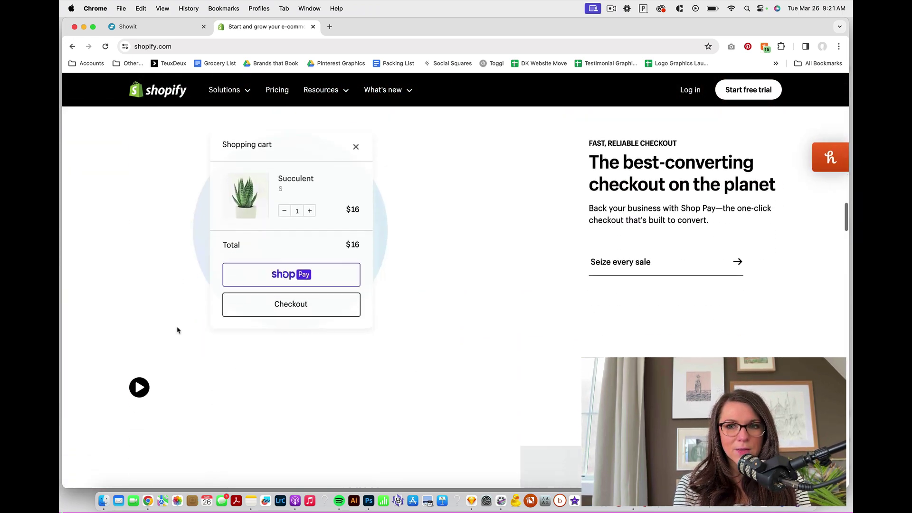
{"action": "scroll", "coordinate": [177, 330], "scroll_direction": "down", "scroll_amount": 15}
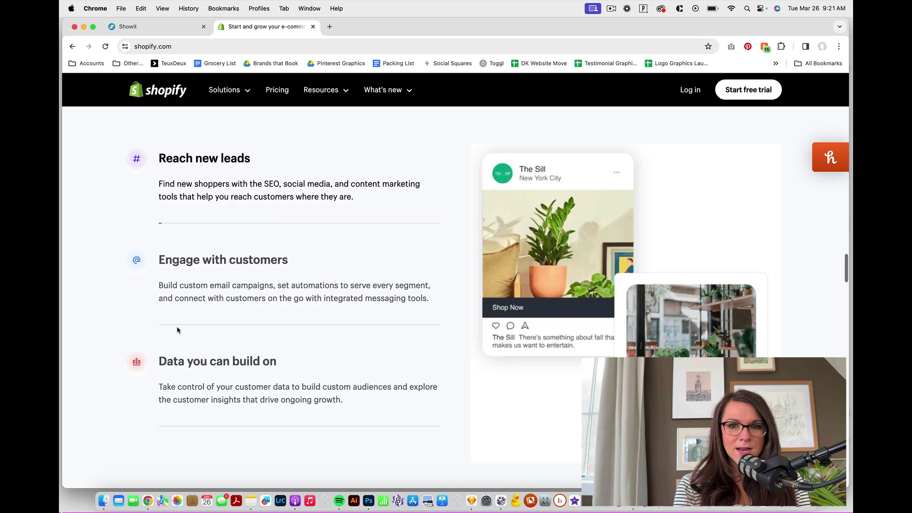
{"action": "scroll", "coordinate": [177, 330], "scroll_direction": "down", "scroll_amount": 15}
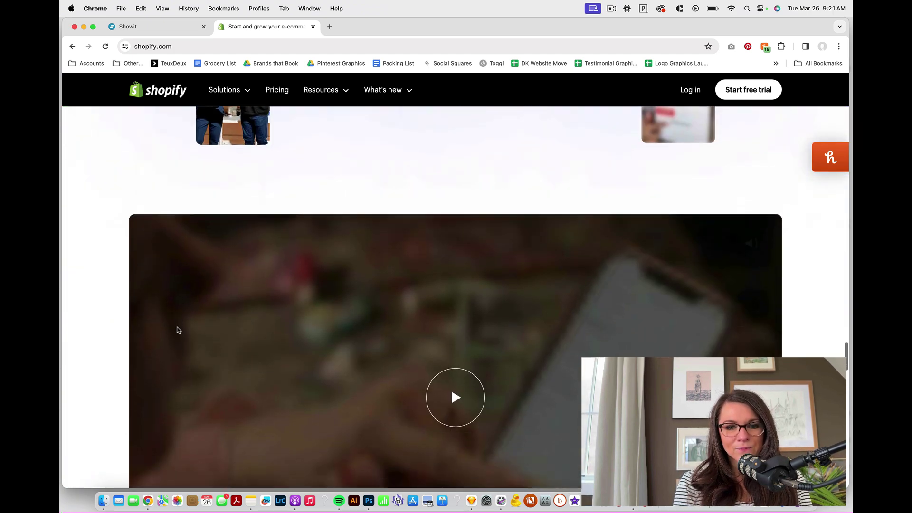
{"action": "scroll", "coordinate": [190, 257], "scroll_direction": "down", "scroll_amount": 15}
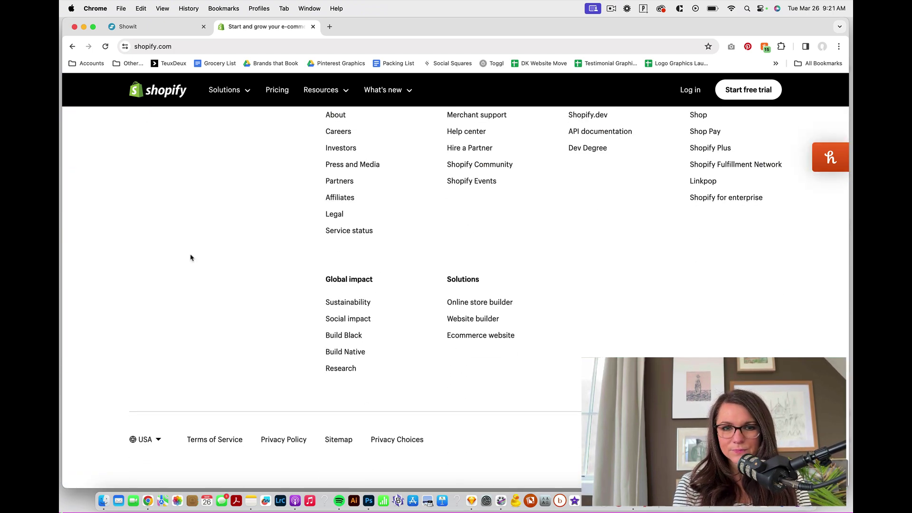
{"action": "left_click", "coordinate": [279, 91]}
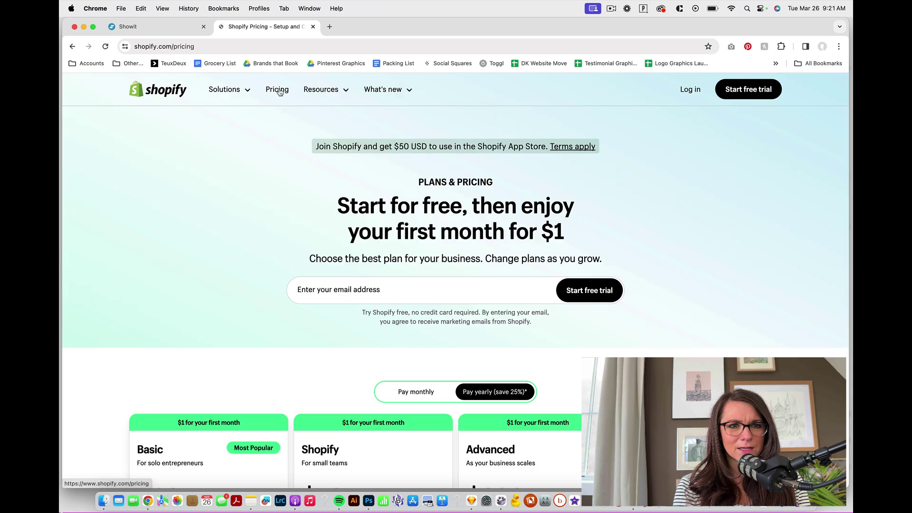
{"action": "scroll", "coordinate": [264, 207], "scroll_direction": "down", "scroll_amount": 15}
{"action": "scroll", "coordinate": [265, 207], "scroll_direction": "down", "scroll_amount": 5}
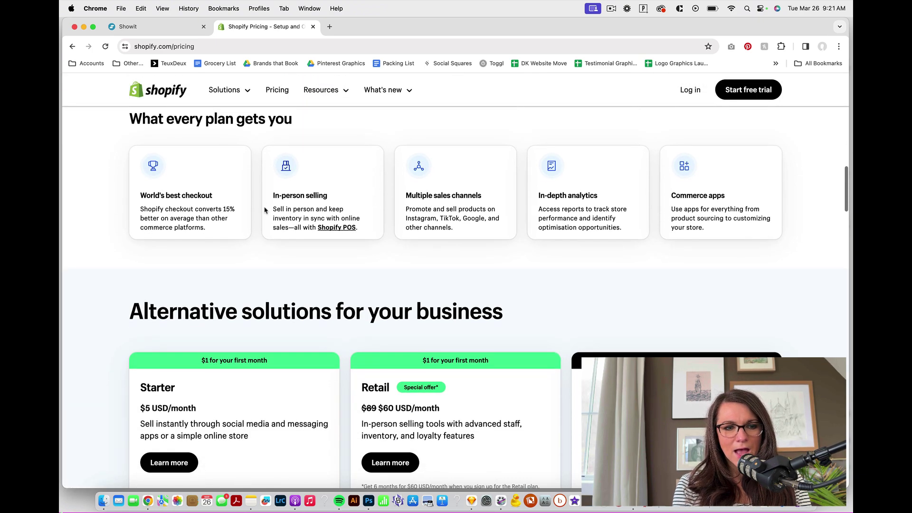
{"action": "left_click", "coordinate": [172, 326]}
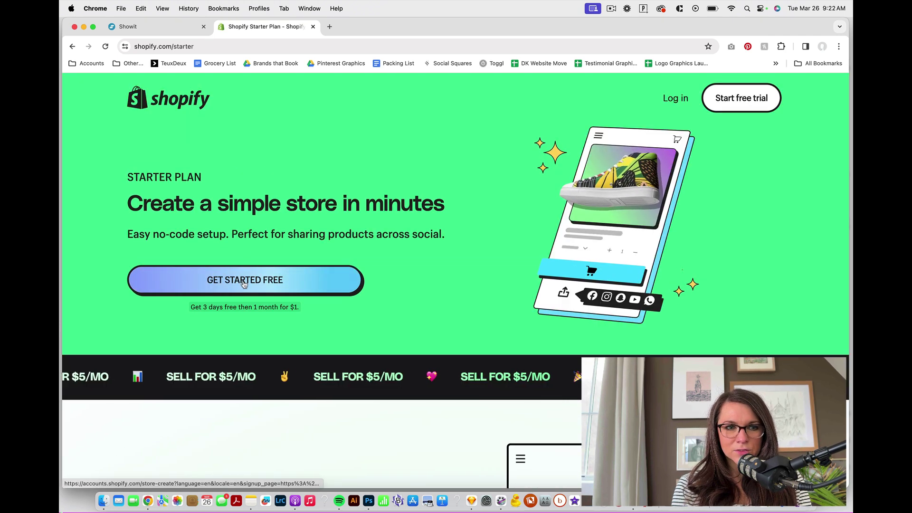
- Start the free Starter sign-up with a saved e-mail address, then open the store's Products list
{"action": "left_click", "coordinate": [244, 281]}
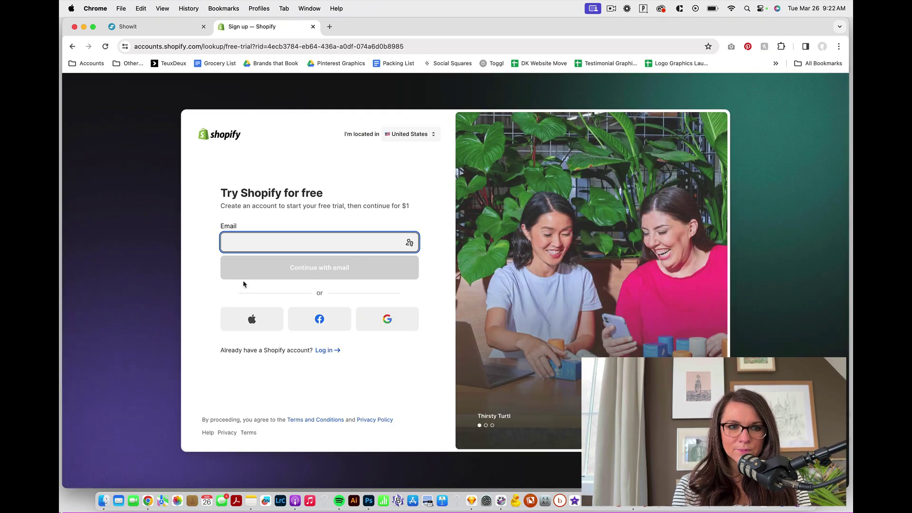
{"action": "left_click", "coordinate": [280, 237]}
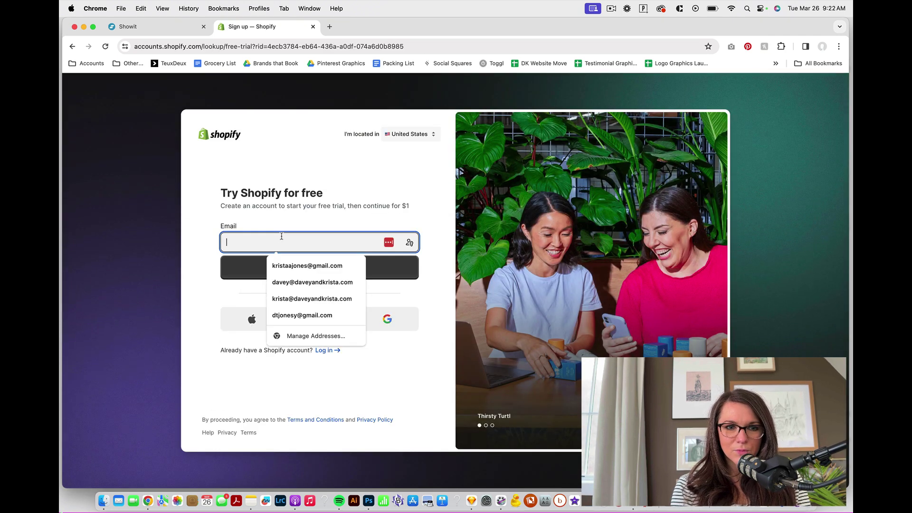
{"action": "left_click", "coordinate": [286, 299]}
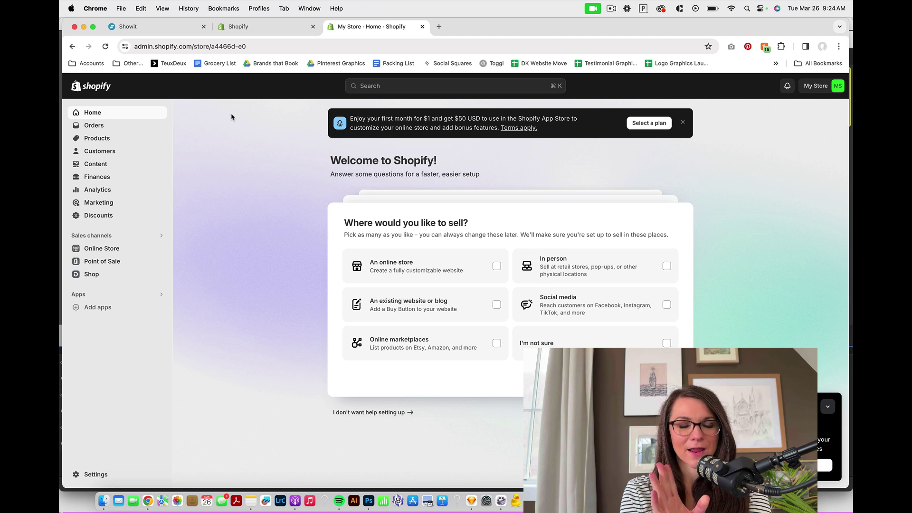
{"action": "left_click", "coordinate": [97, 137]}
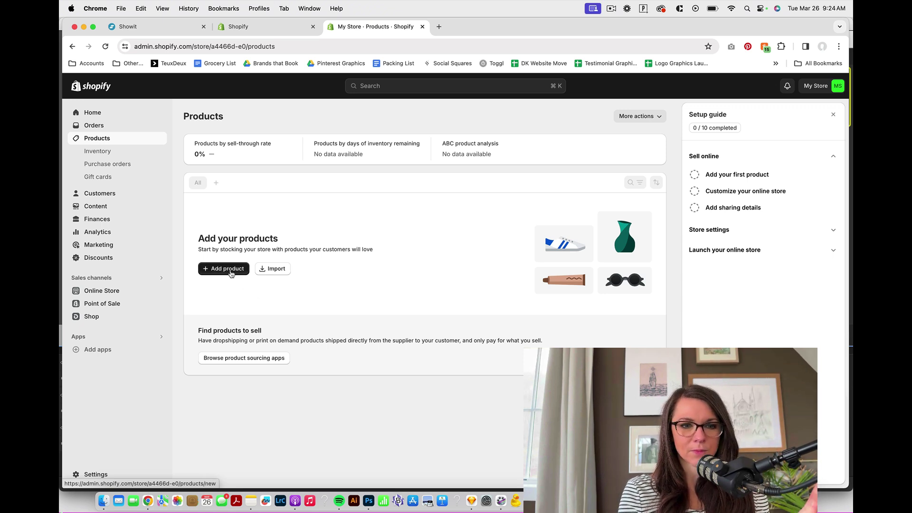
- Create a new product titled 'Barcelona' and visit its Description field
{"action": "left_click", "coordinate": [228, 269]}
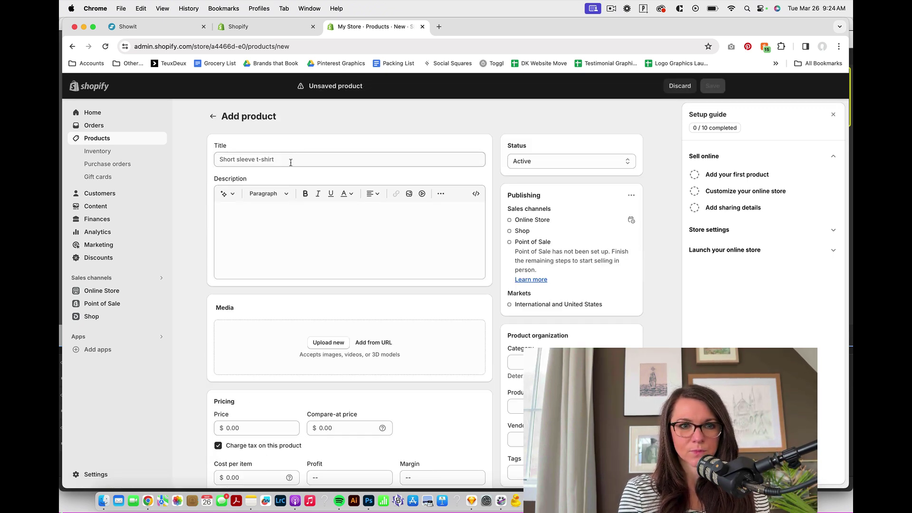
{"action": "left_click", "coordinate": [289, 161]}
{"action": "type", "text": "Barcelona"}
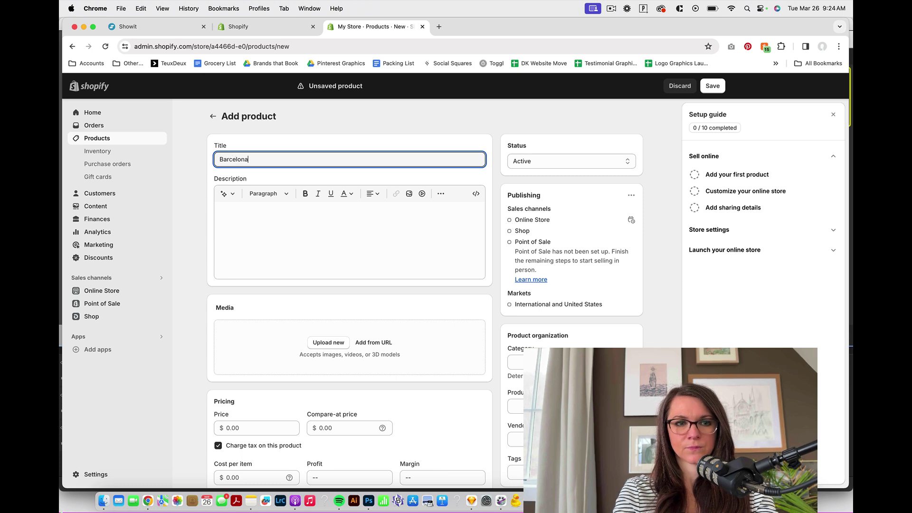
{"action": "key", "text": "Tab"}
{"action": "left_click", "coordinate": [317, 247]}
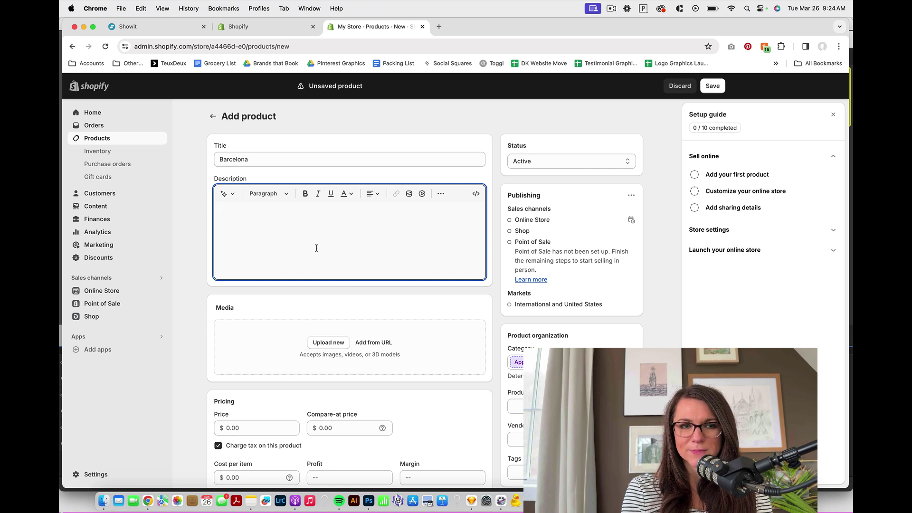
{"action": "scroll", "coordinate": [316, 248], "scroll_direction": "down", "scroll_amount": 2}
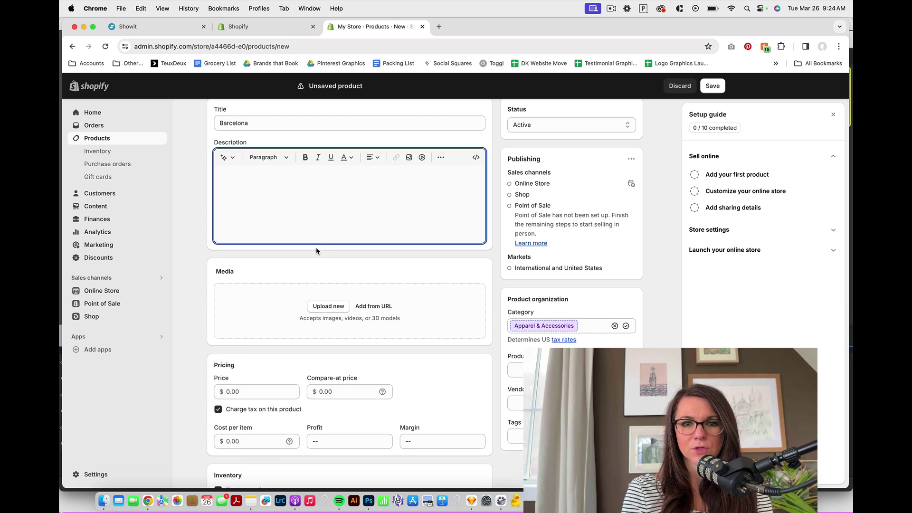
{"action": "left_click", "coordinate": [509, 188]}
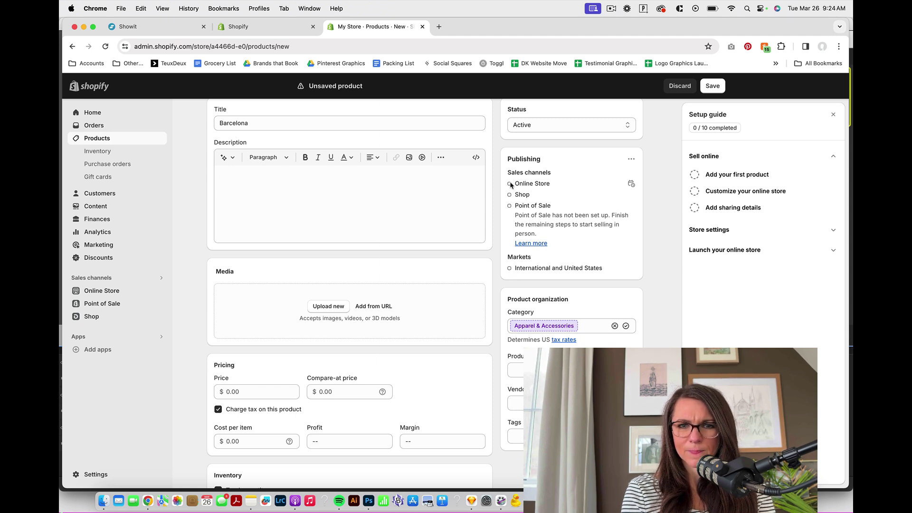
- Check the publishing options and keep the product status Active
{"action": "left_click", "coordinate": [631, 159]}
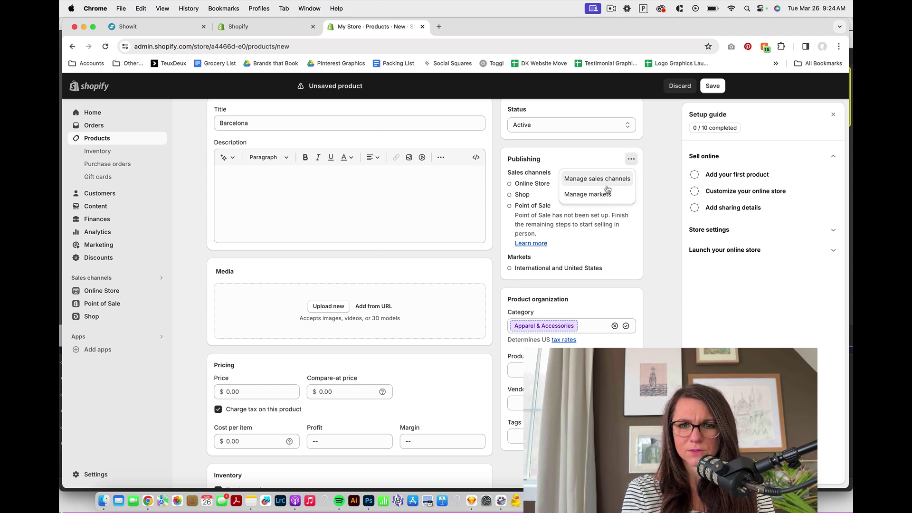
{"action": "scroll", "coordinate": [522, 193], "scroll_direction": "up", "scroll_amount": 2}
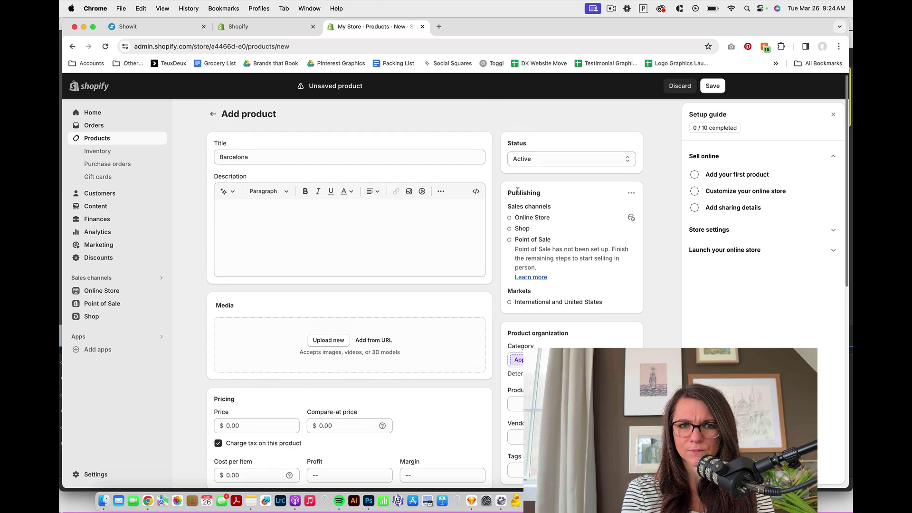
{"action": "left_click", "coordinate": [539, 162]}
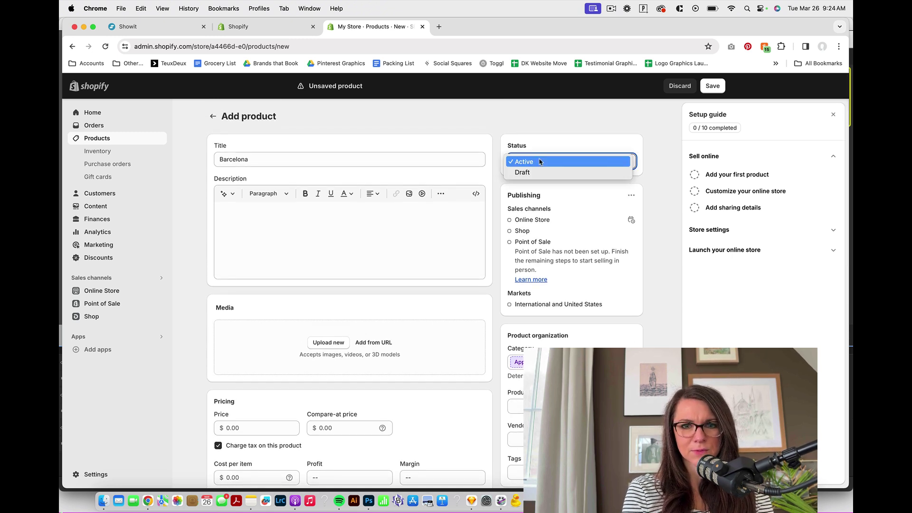
{"action": "left_click", "coordinate": [367, 301]}
{"action": "scroll", "coordinate": [367, 303], "scroll_direction": "down", "scroll_amount": 5}
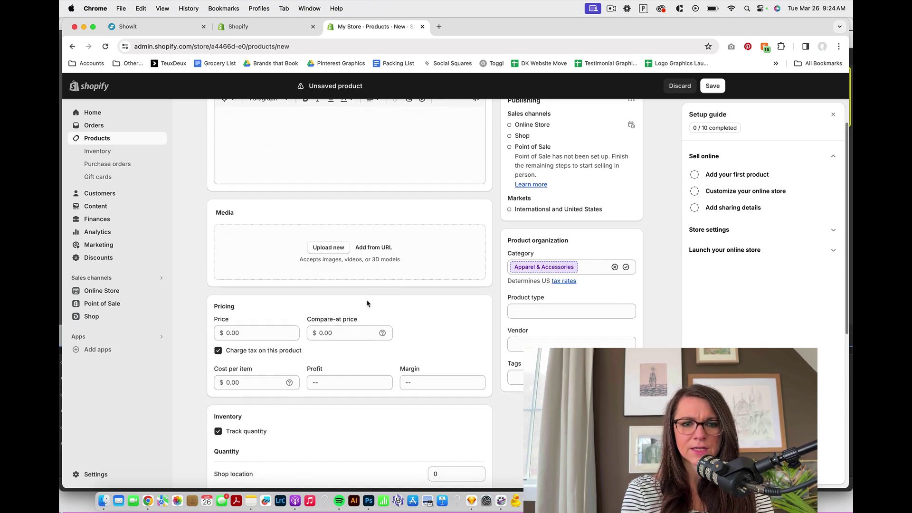
- Upload iPhone X Copy 51-marseille-.jpg from Desktop > Designer Collection Guide > Product Shots for Website as media
{"action": "left_click", "coordinate": [334, 253]}
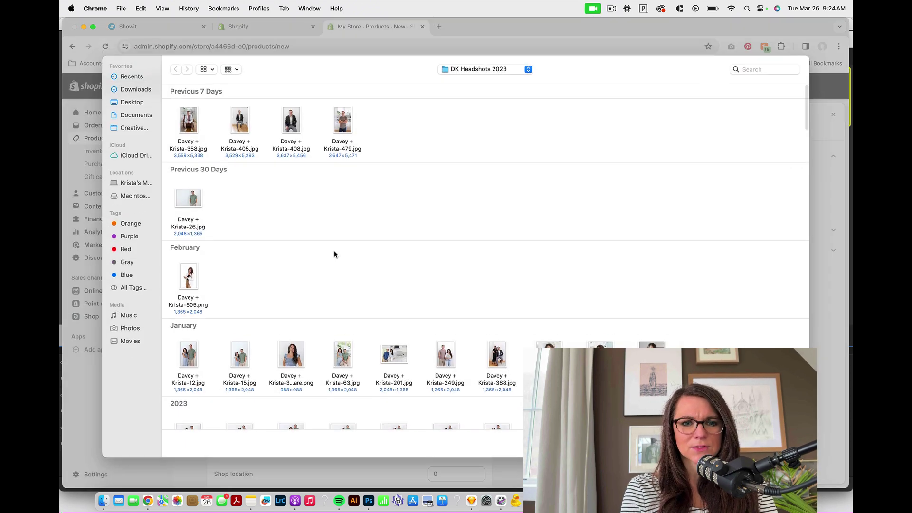
{"action": "left_click", "coordinate": [127, 103]}
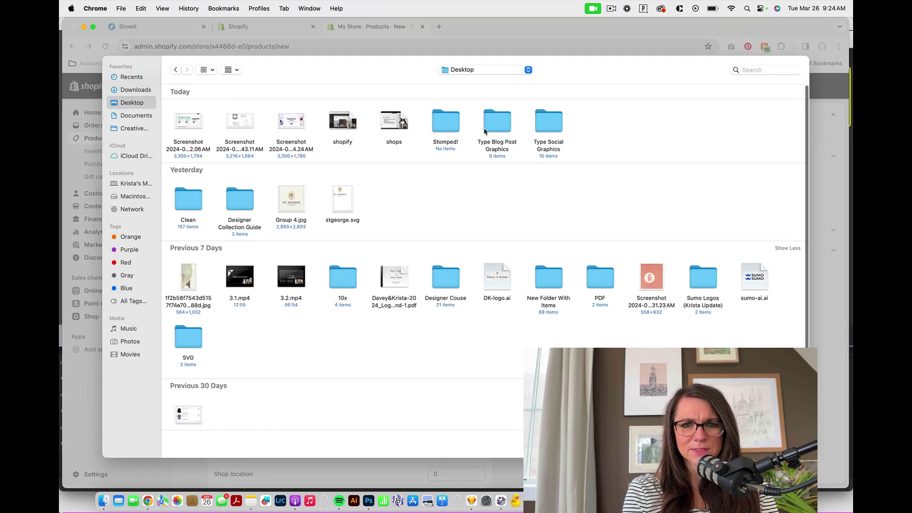
{"action": "double_click", "coordinate": [237, 201]}
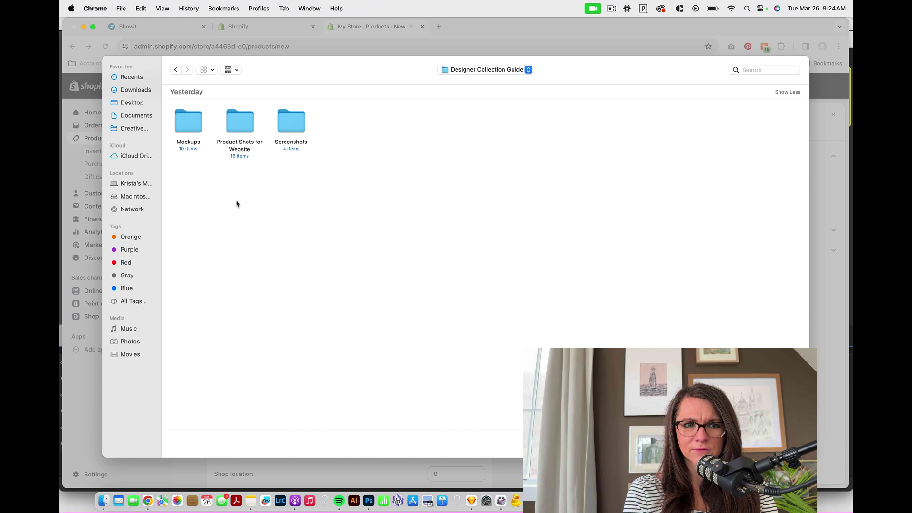
{"action": "double_click", "coordinate": [233, 125]}
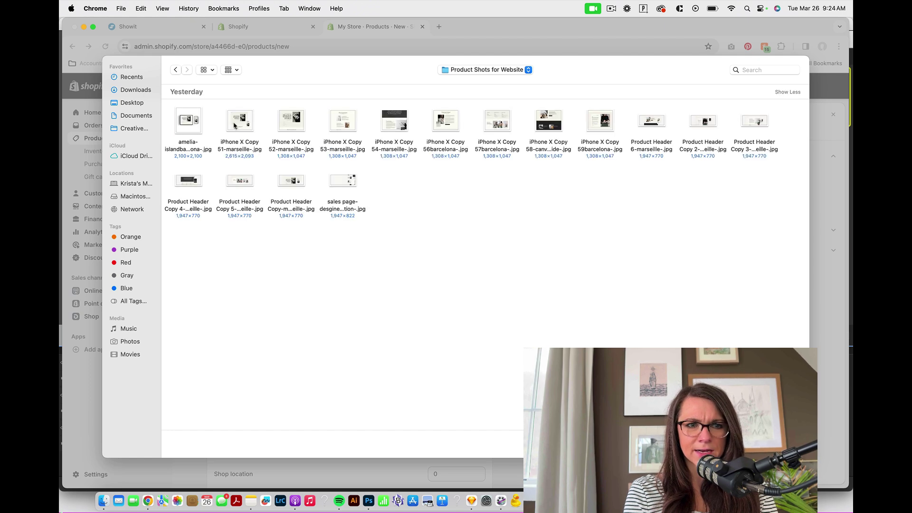
{"action": "left_click", "coordinate": [236, 125]}
{"action": "key", "text": "space"}
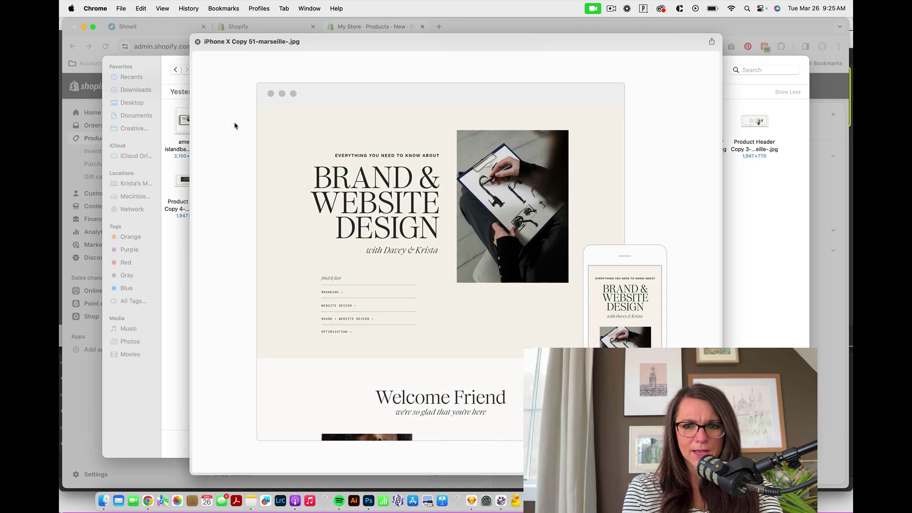
{"action": "key", "text": "space"}
{"action": "double_click", "coordinate": [236, 125]}
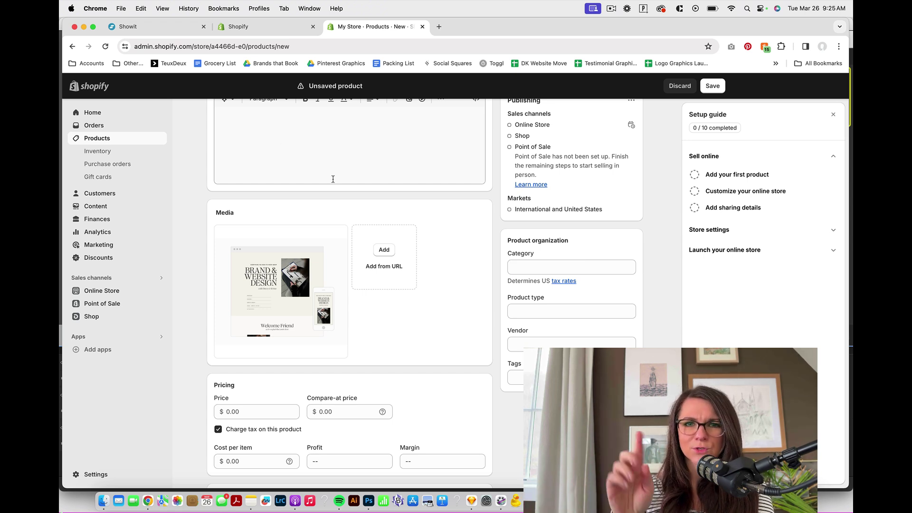
- Set the price to $499.00 and turn off Charge tax
{"action": "scroll", "coordinate": [332, 179], "scroll_direction": "down", "scroll_amount": 5}
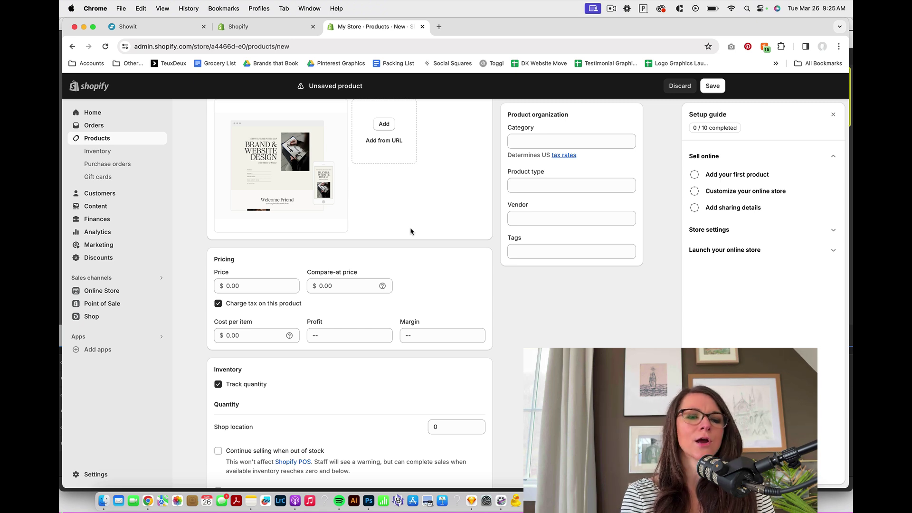
{"action": "scroll", "coordinate": [411, 232], "scroll_direction": "down", "scroll_amount": 1}
{"action": "left_click", "coordinate": [233, 261]}
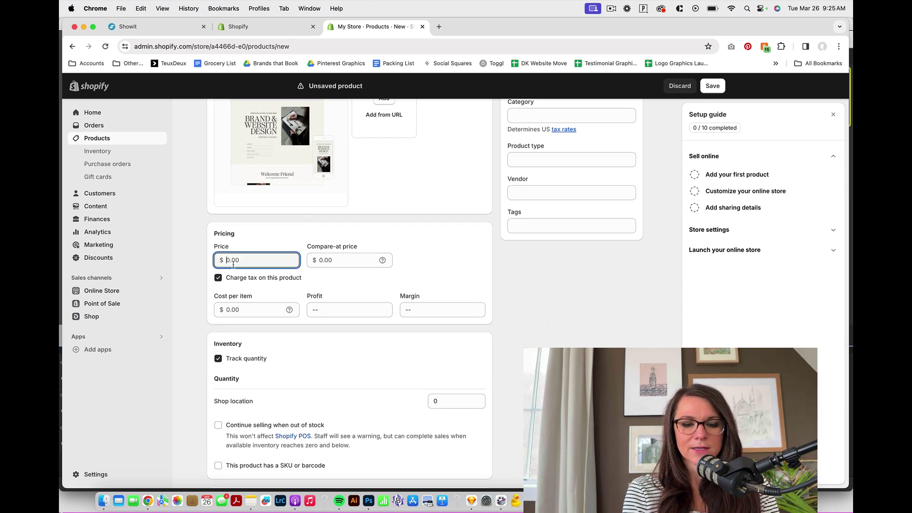
{"action": "type", "text": "499"}
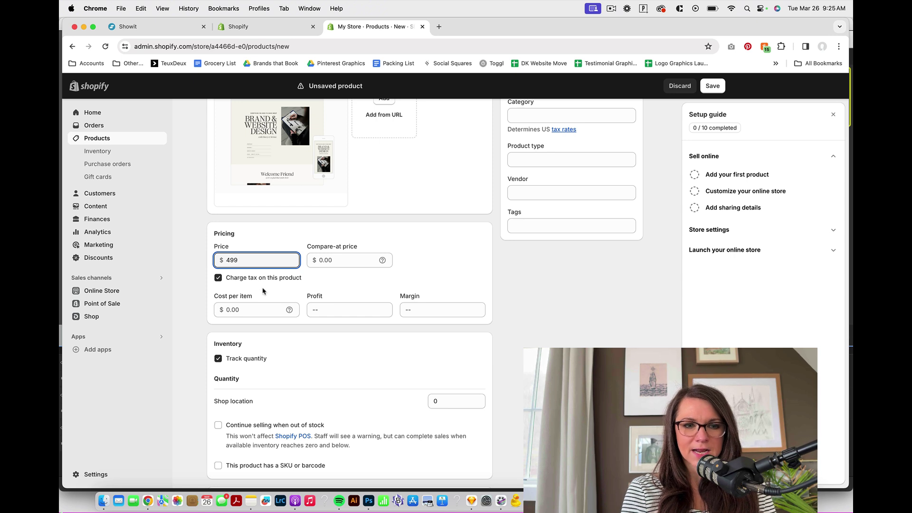
{"action": "left_click", "coordinate": [252, 281]}
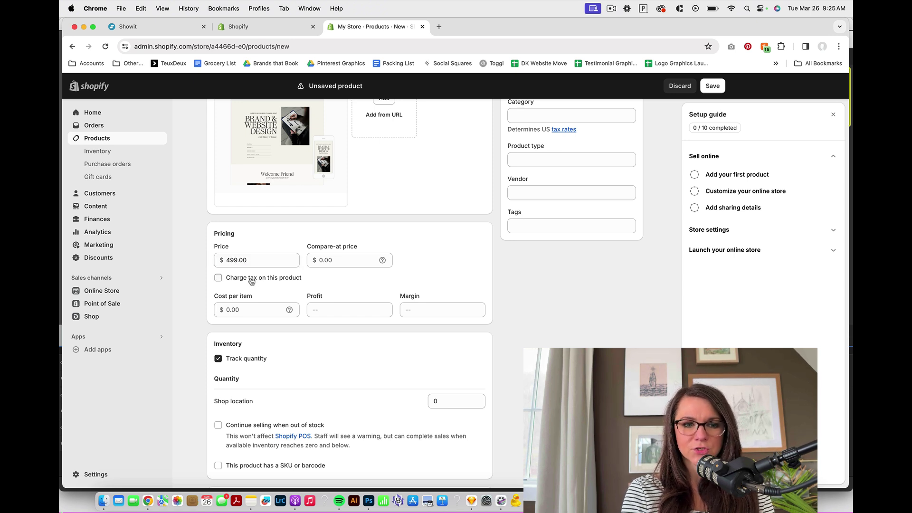
- Turn off Track quantity and uncheck This is a physical product
{"action": "scroll", "coordinate": [252, 281], "scroll_direction": "down", "scroll_amount": 1}
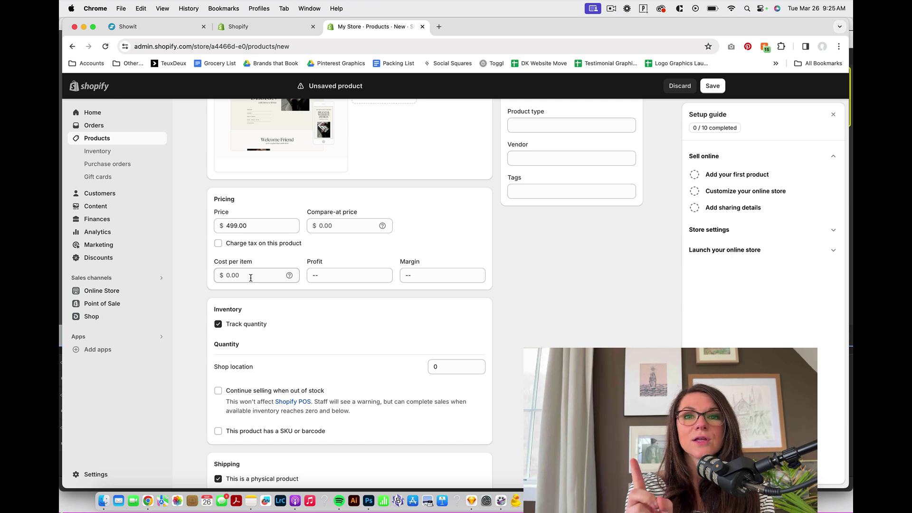
{"action": "scroll", "coordinate": [251, 278], "scroll_direction": "down", "scroll_amount": 2}
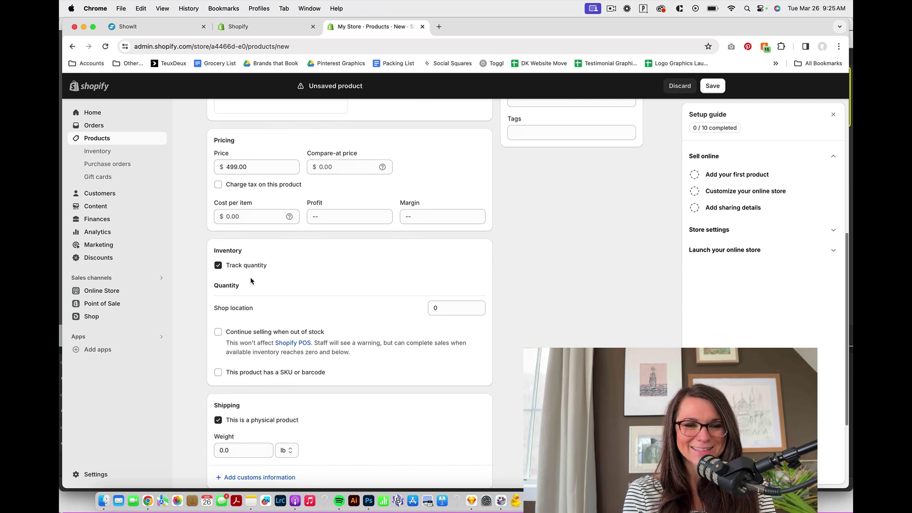
{"action": "left_click", "coordinate": [232, 270]}
{"action": "scroll", "coordinate": [233, 275], "scroll_direction": "down", "scroll_amount": 3}
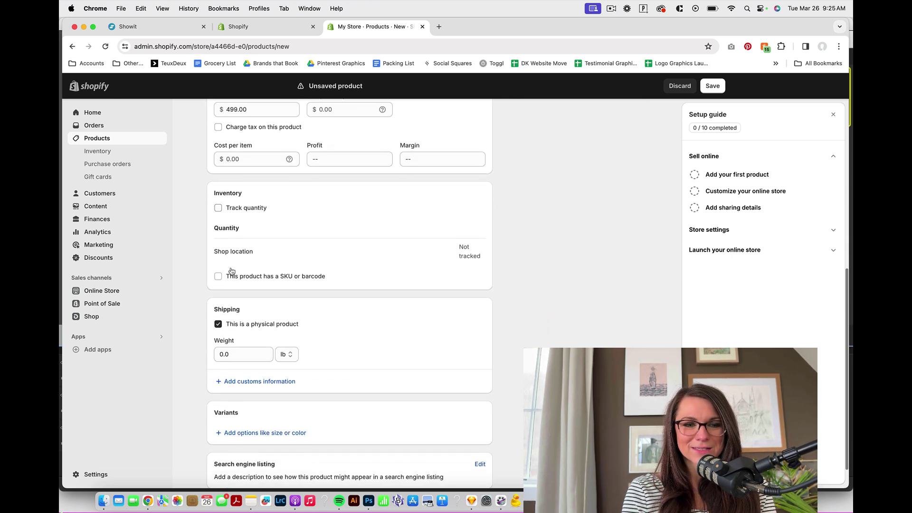
{"action": "left_click", "coordinate": [235, 288]}
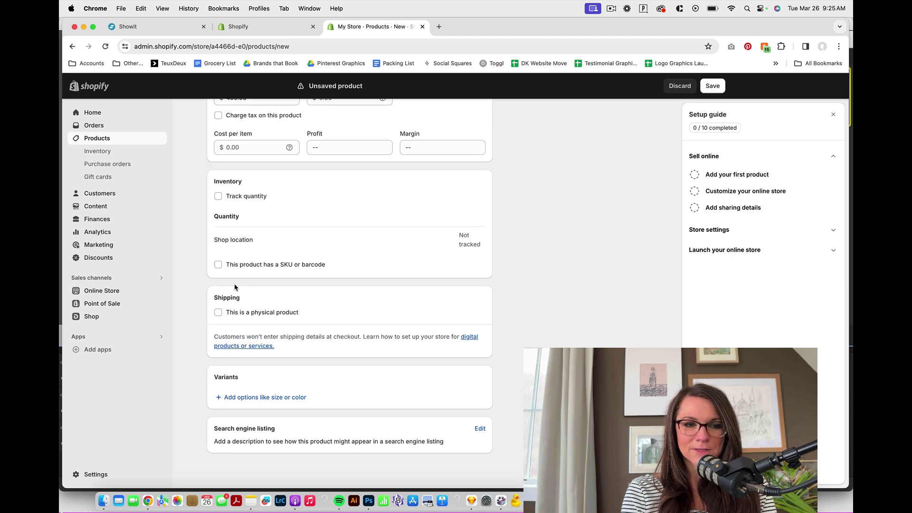
- Add a Style option with values Photographer Version and Desginer Version to generate two variants
{"action": "left_click", "coordinate": [256, 402]}
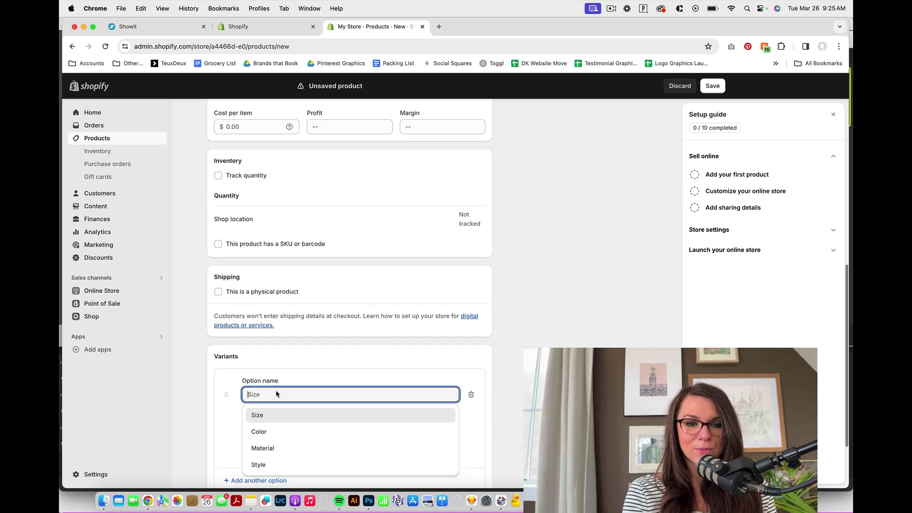
{"action": "left_click", "coordinate": [261, 464]}
{"action": "scroll", "coordinate": [234, 404], "scroll_direction": "down", "scroll_amount": 2}
{"action": "left_click", "coordinate": [284, 345]}
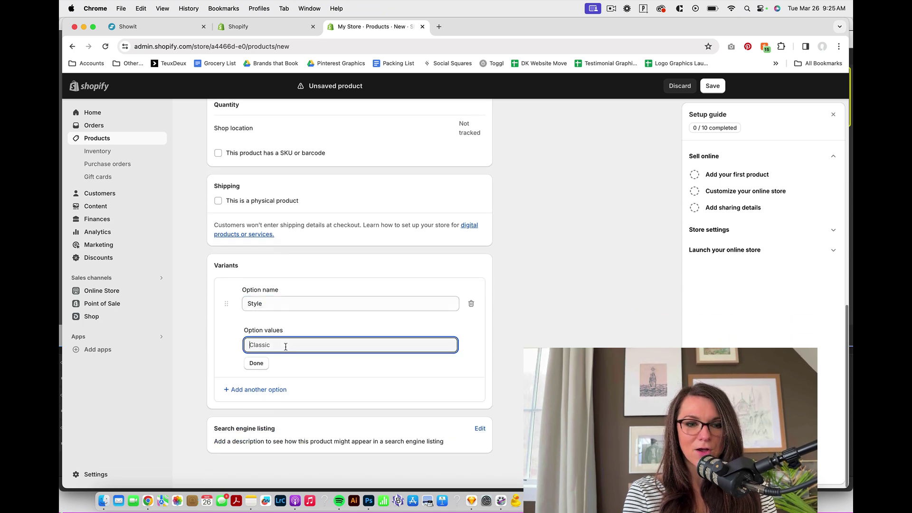
{"action": "type", "text": "Photographers"}
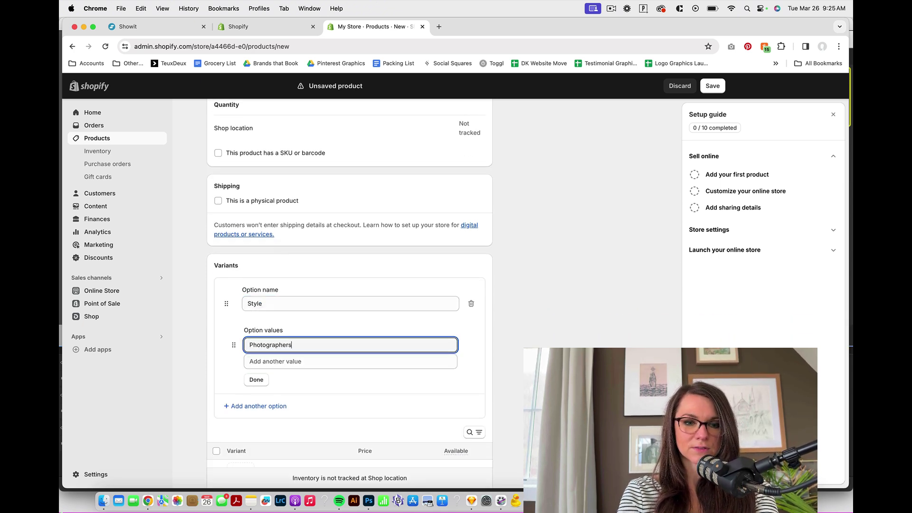
{"action": "key", "text": "BackSpace"}
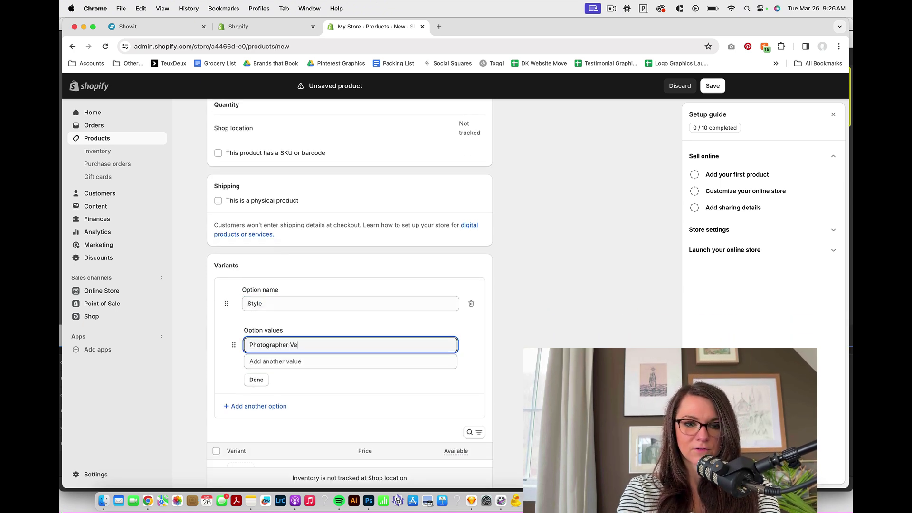
{"action": "left_click", "coordinate": [293, 365]}
{"action": "type", "text": "Desginer Version"}
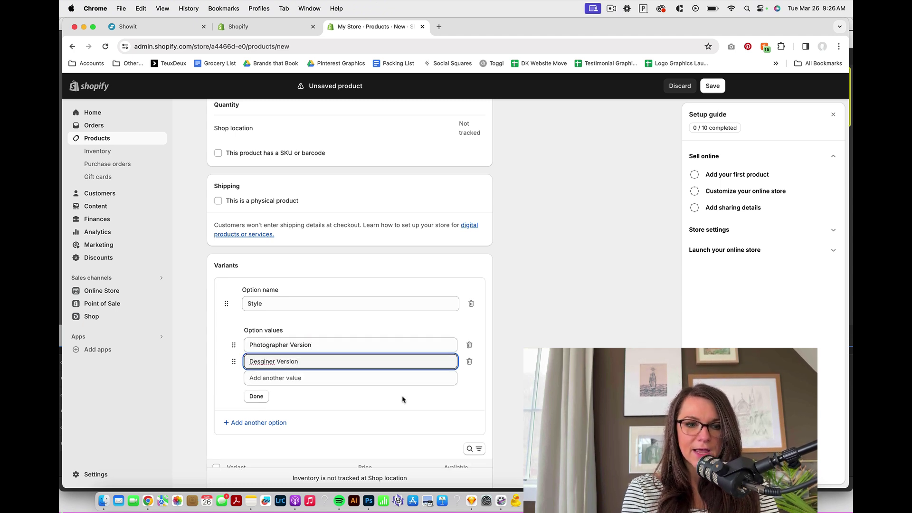
{"action": "left_click", "coordinate": [401, 397]}
{"action": "scroll", "coordinate": [379, 392], "scroll_direction": "down", "scroll_amount": 2}
{"action": "scroll", "coordinate": [379, 392], "scroll_direction": "down", "scroll_amount": 2}
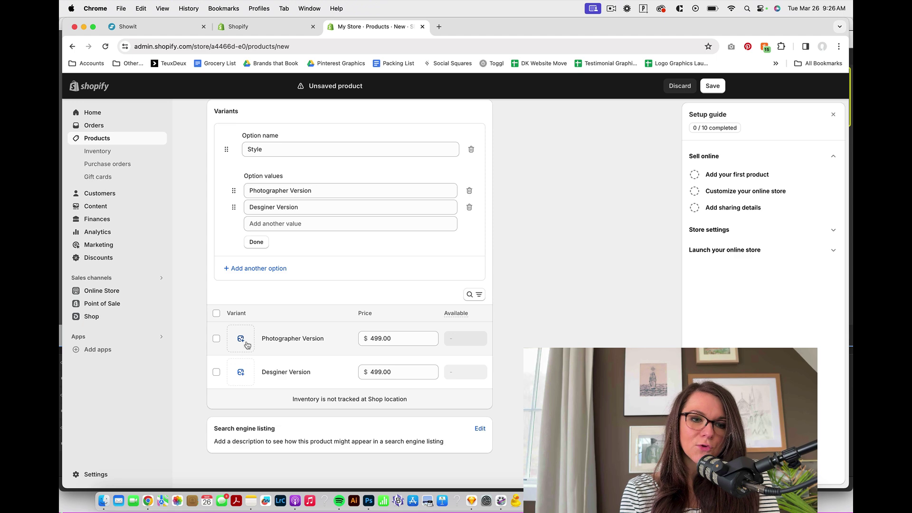
- Review the Barcelona form, including the category choices, and save the product
{"action": "scroll", "coordinate": [251, 372], "scroll_direction": "up", "scroll_amount": 15}
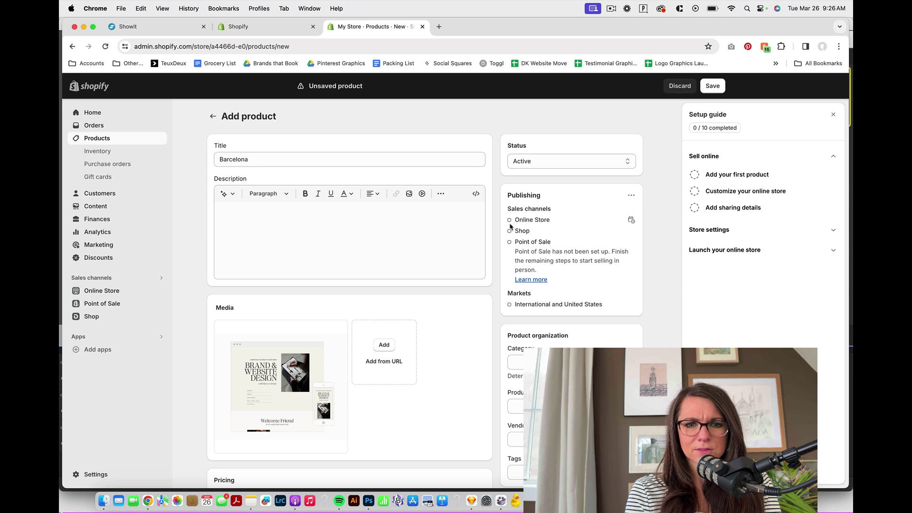
{"action": "scroll", "coordinate": [441, 264], "scroll_direction": "down", "scroll_amount": 5}
{"action": "left_click", "coordinate": [545, 251]}
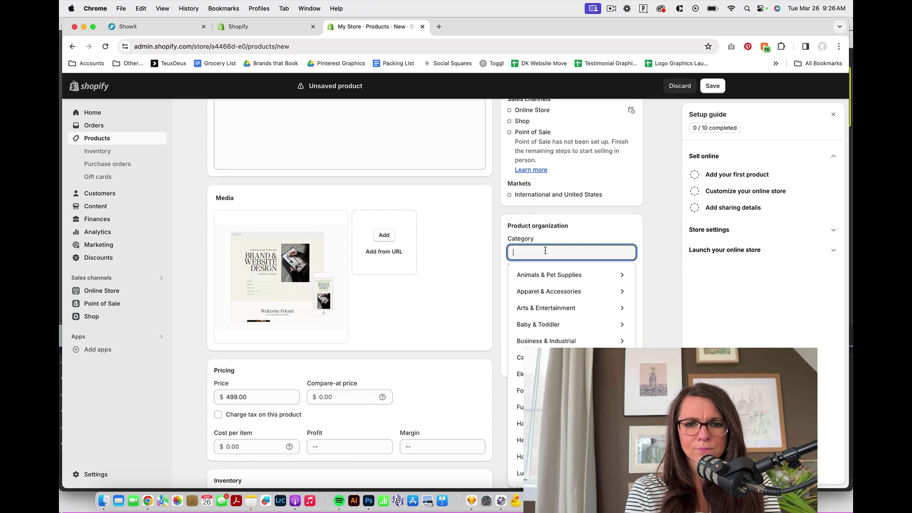
{"action": "scroll", "coordinate": [546, 328], "scroll_direction": "down", "scroll_amount": 5}
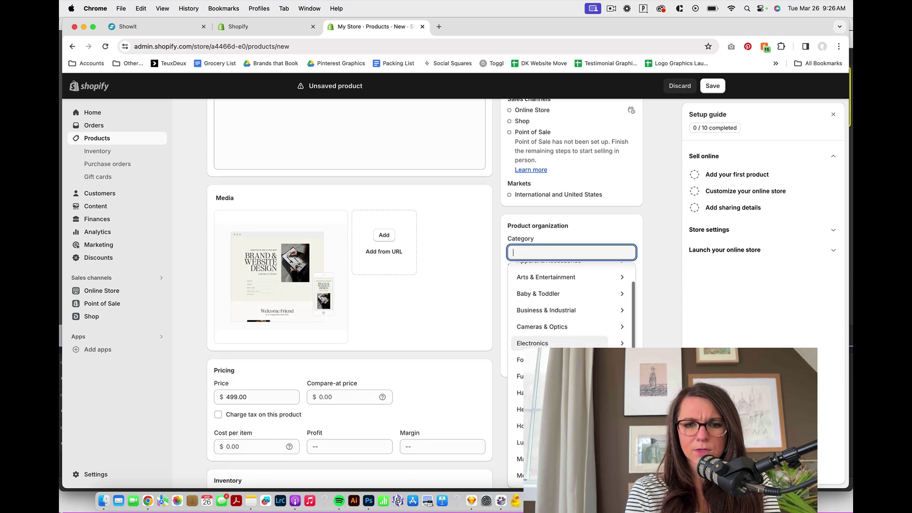
{"action": "scroll", "coordinate": [585, 277], "scroll_direction": "down", "scroll_amount": 1}
{"action": "scroll", "coordinate": [584, 278], "scroll_direction": "down", "scroll_amount": 1}
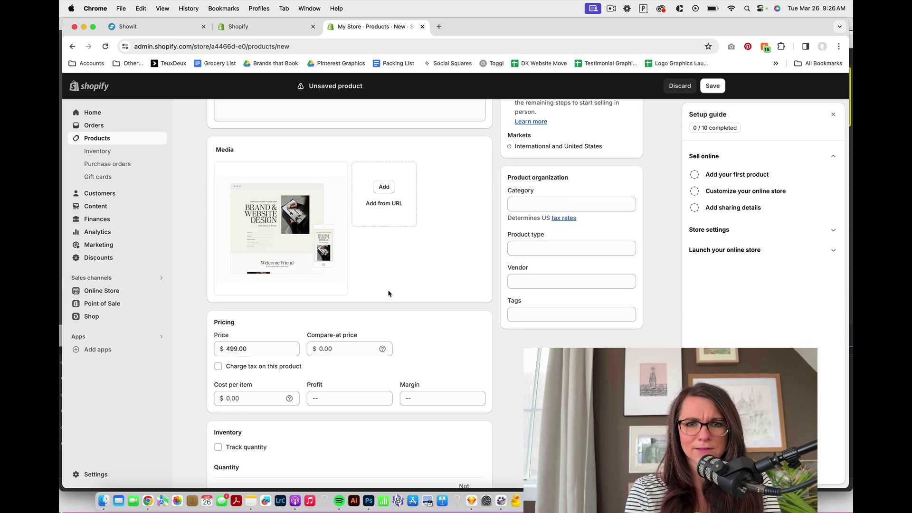
{"action": "scroll", "coordinate": [389, 287], "scroll_direction": "down", "scroll_amount": 12}
{"action": "scroll", "coordinate": [389, 284], "scroll_direction": "down", "scroll_amount": 10}
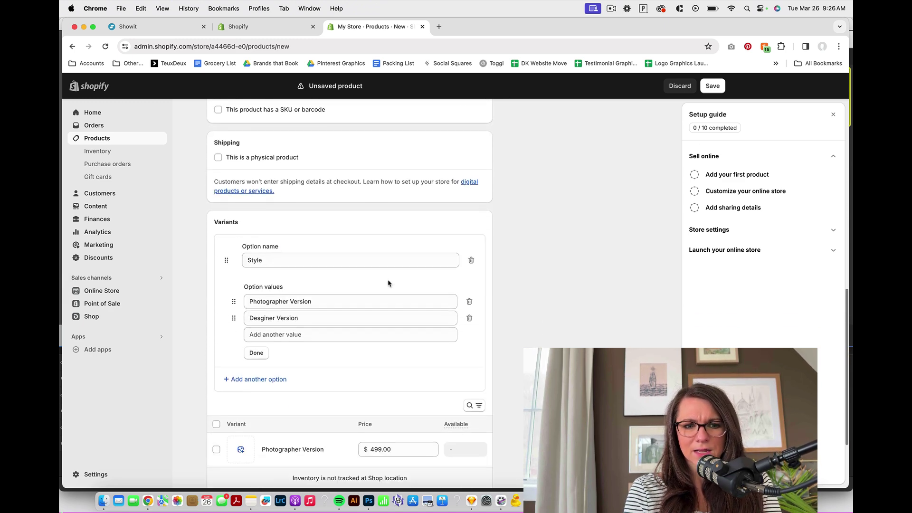
{"action": "scroll", "coordinate": [389, 284], "scroll_direction": "up", "scroll_amount": 20}
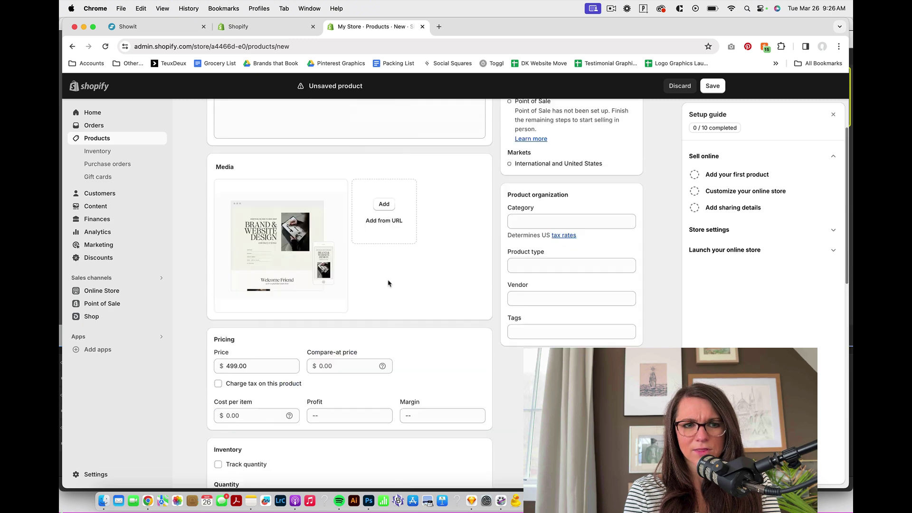
{"action": "scroll", "coordinate": [332, 206], "scroll_direction": "down", "scroll_amount": 9}
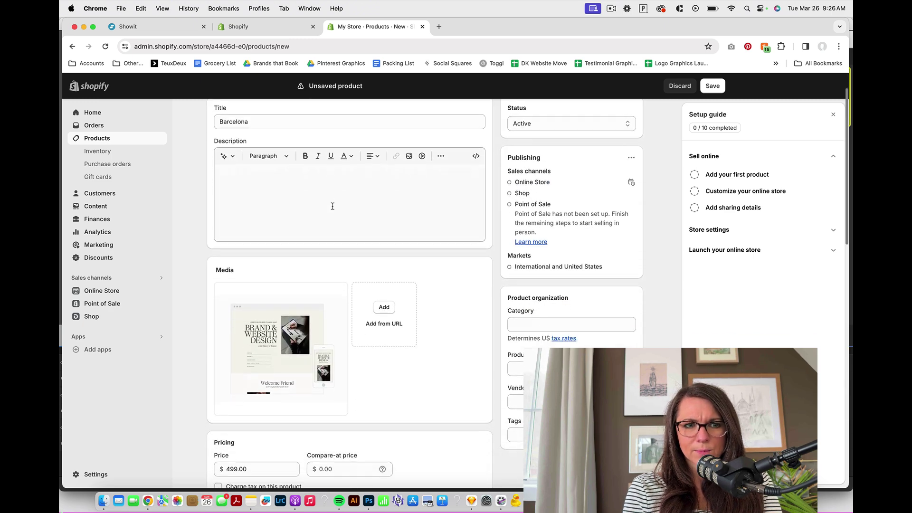
{"action": "scroll", "coordinate": [332, 209], "scroll_direction": "up", "scroll_amount": 2}
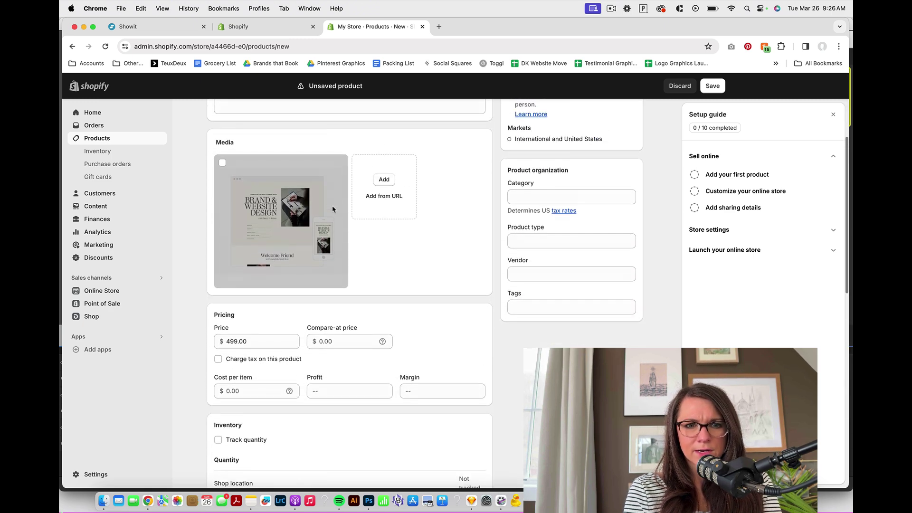
{"action": "scroll", "coordinate": [333, 208], "scroll_direction": "down", "scroll_amount": 11}
{"action": "scroll", "coordinate": [333, 209], "scroll_direction": "down", "scroll_amount": 10}
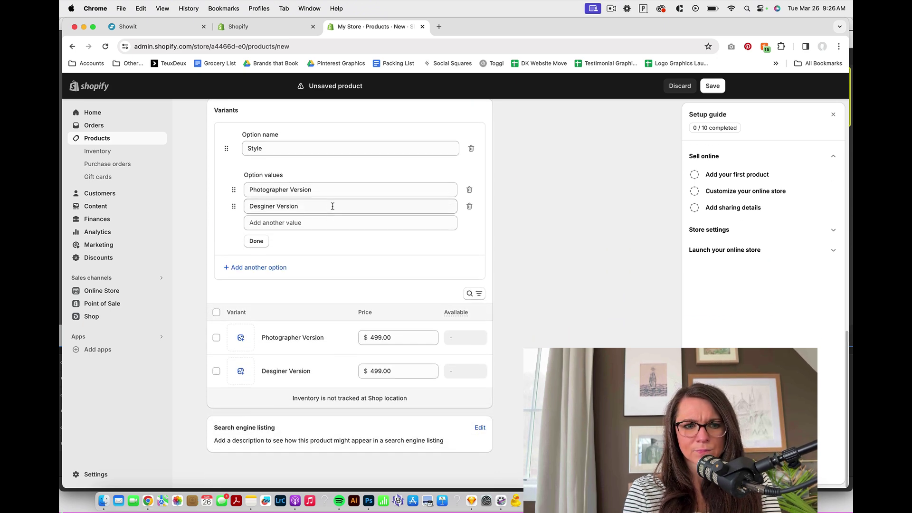
{"action": "scroll", "coordinate": [332, 206], "scroll_direction": "up", "scroll_amount": 20}
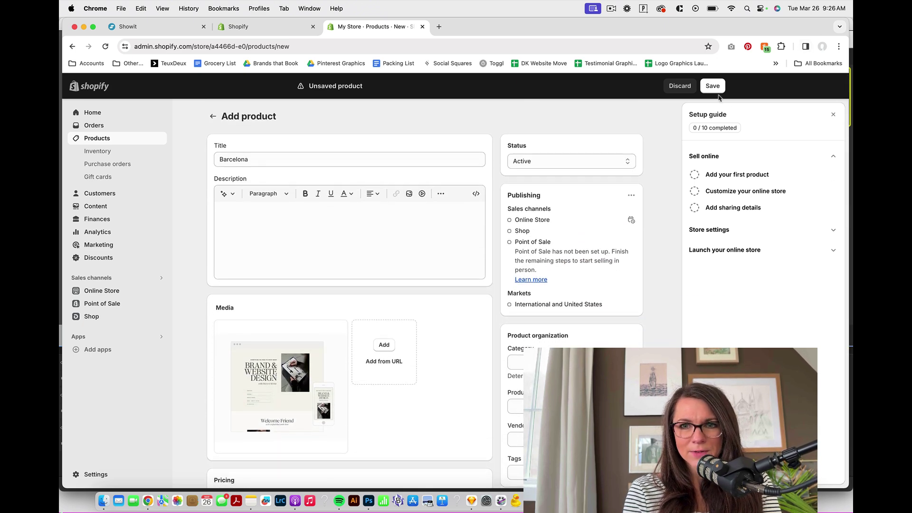
{"action": "left_click", "coordinate": [717, 90]}
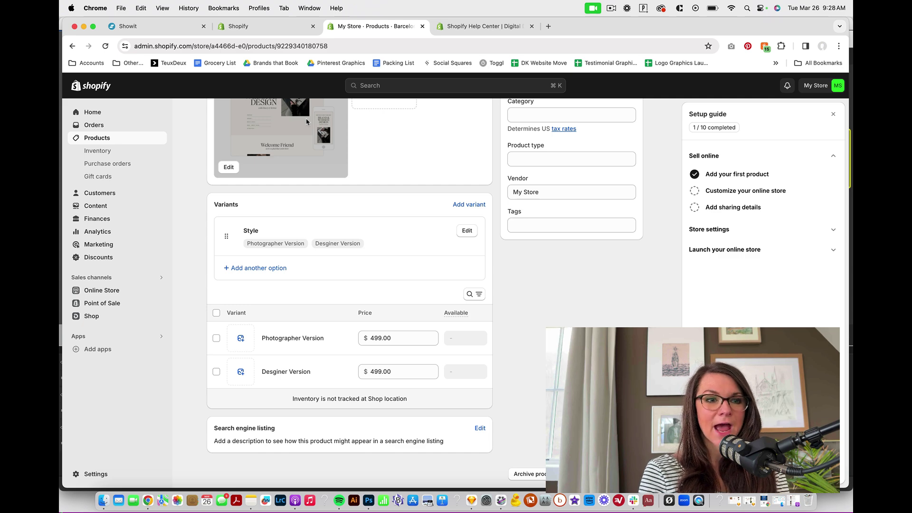
- Open the full Shopify App Store from Add apps
{"action": "left_click", "coordinate": [98, 349]}
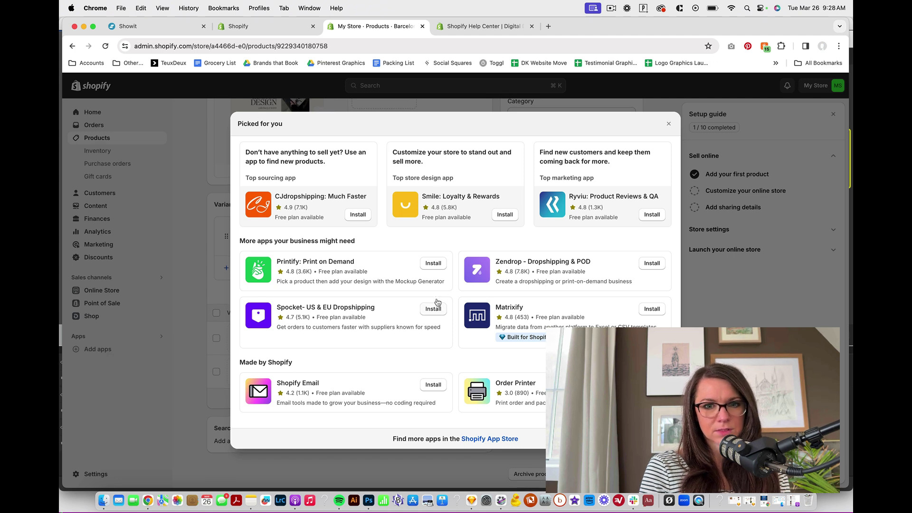
{"action": "left_click", "coordinate": [488, 440]}
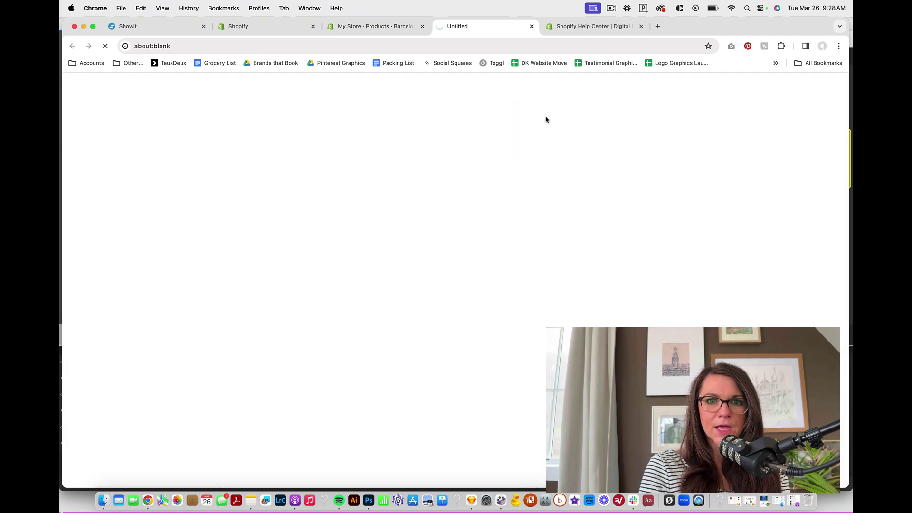
{"action": "left_click", "coordinate": [595, 29]}
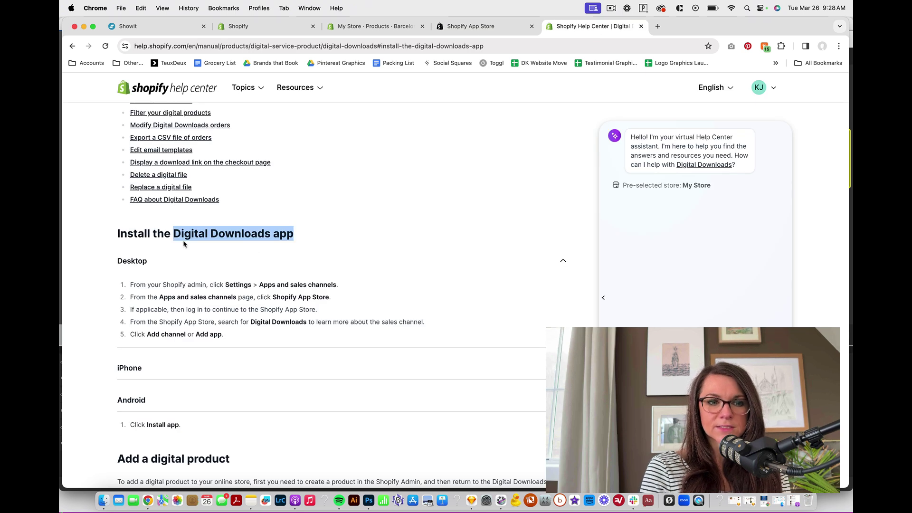
{"action": "left_click", "coordinate": [454, 27]}
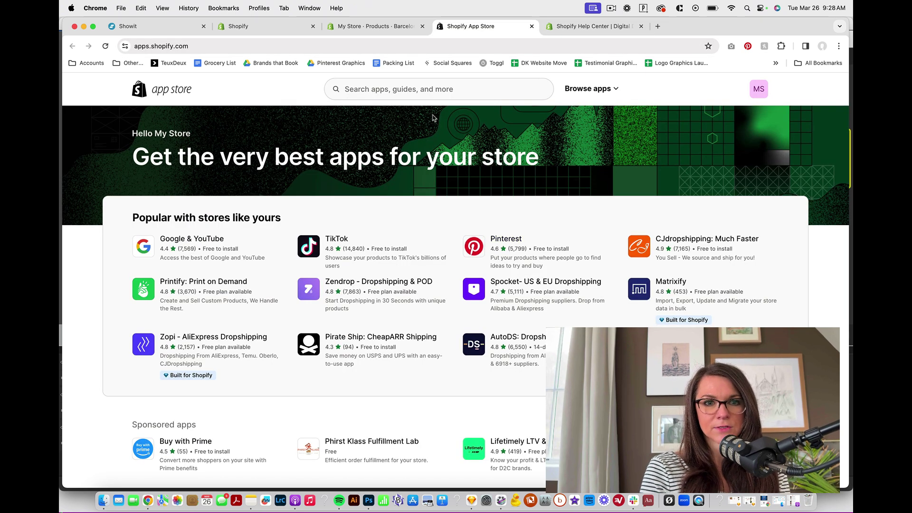
- Search the App Store for 'digital downloads' to find Shopify's Digital Downloads app
{"action": "left_click", "coordinate": [443, 95]}
{"action": "type", "text": "dig"}
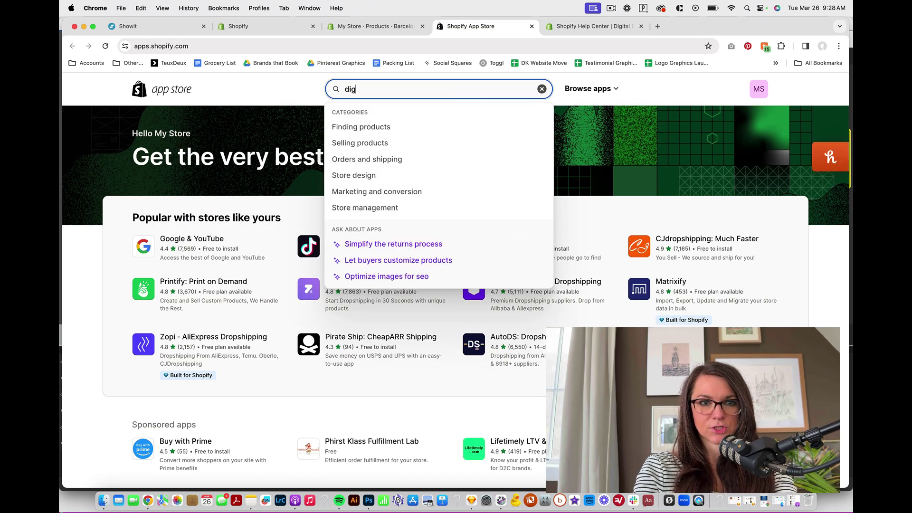
{"action": "type", "text": "ital downloads"}
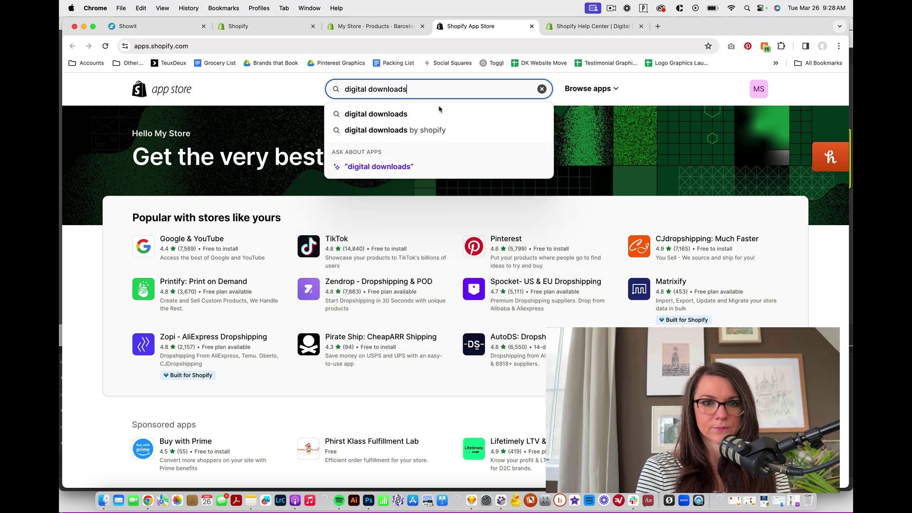
{"action": "left_click", "coordinate": [438, 115]}
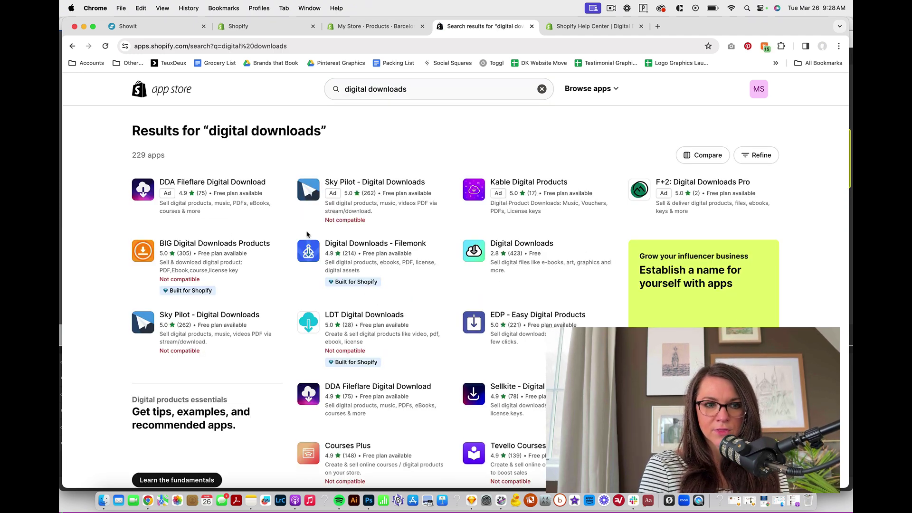
{"action": "scroll", "coordinate": [306, 234], "scroll_direction": "down", "scroll_amount": 2}
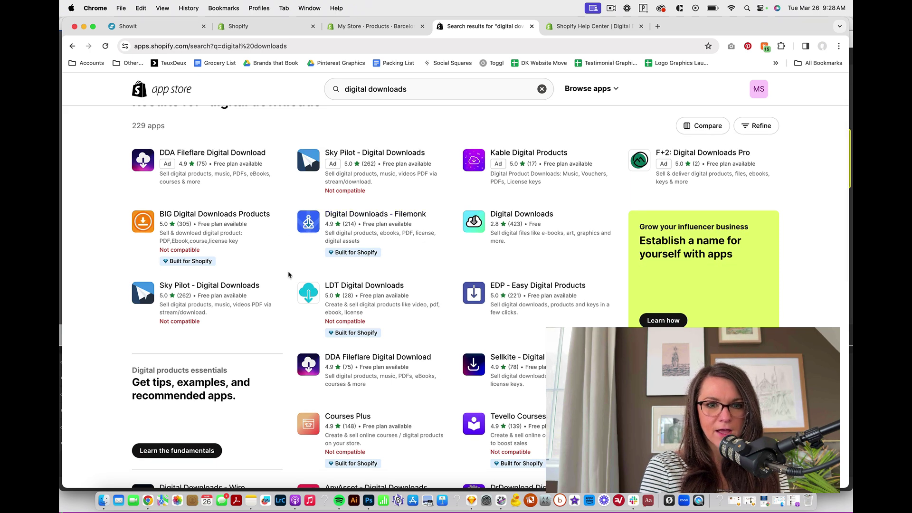
{"action": "scroll", "coordinate": [288, 275], "scroll_direction": "down", "scroll_amount": 1}
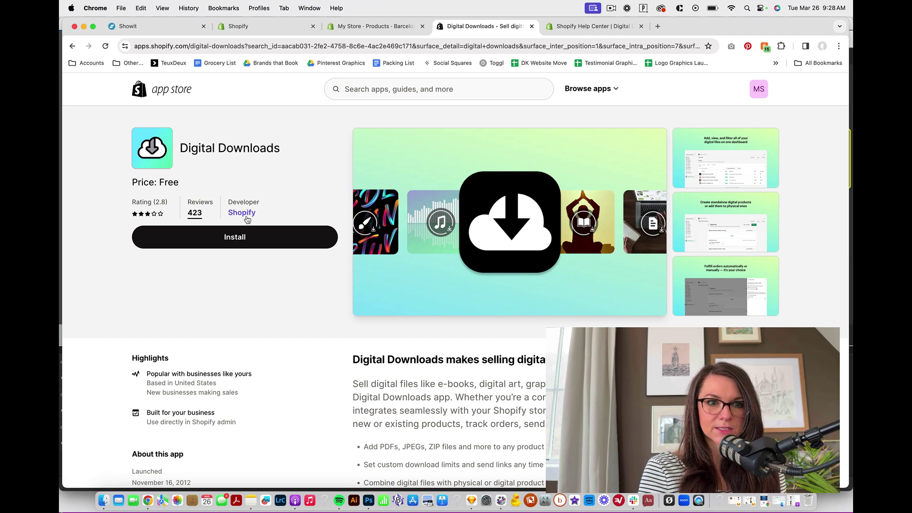
- Install Digital Downloads, grant its permissions, and open Barcelona's Add digital files page
{"action": "left_click", "coordinate": [245, 239]}
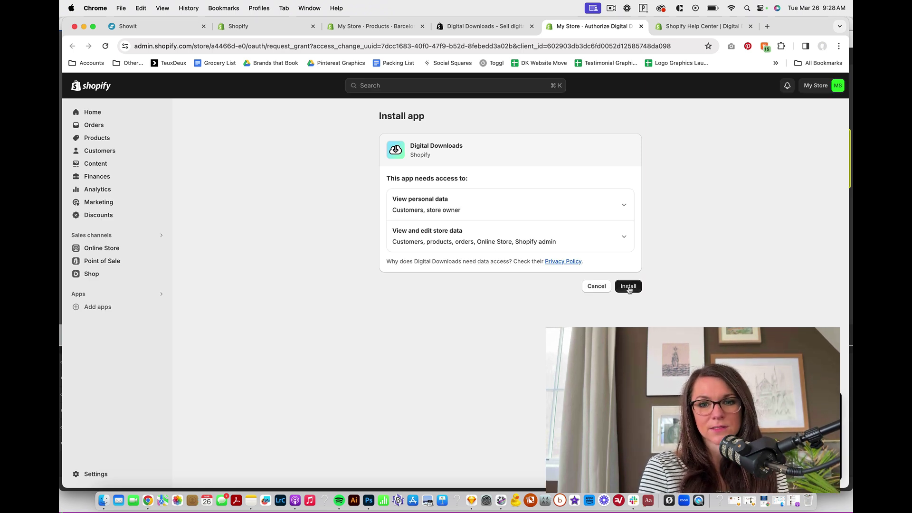
{"action": "left_click", "coordinate": [628, 287]}
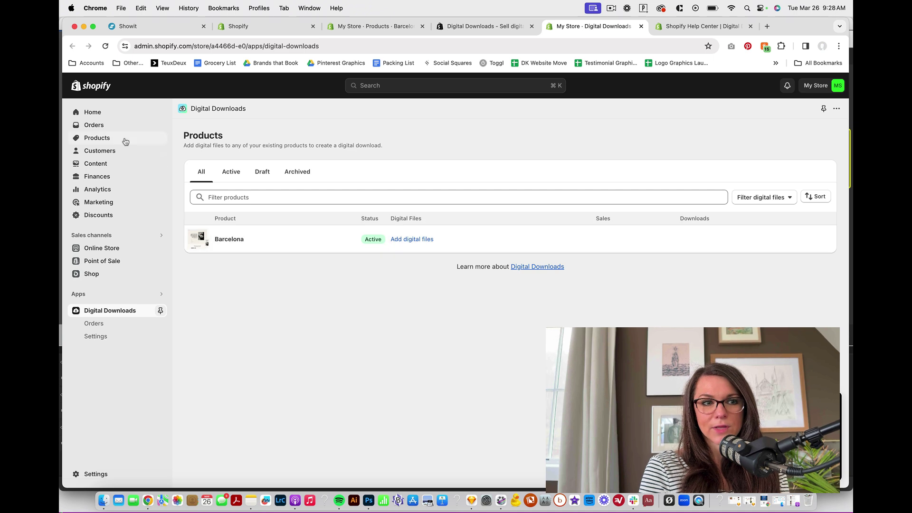
{"action": "left_click", "coordinate": [408, 244]}
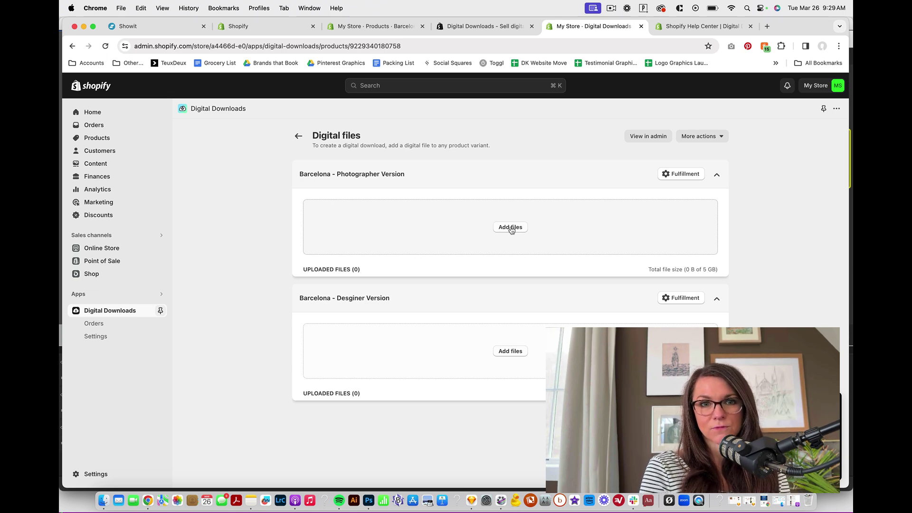
- Attach Designer Collection Guide.pdf from Downloads to the Desginer Version variant and save
{"action": "left_click", "coordinate": [510, 227]}
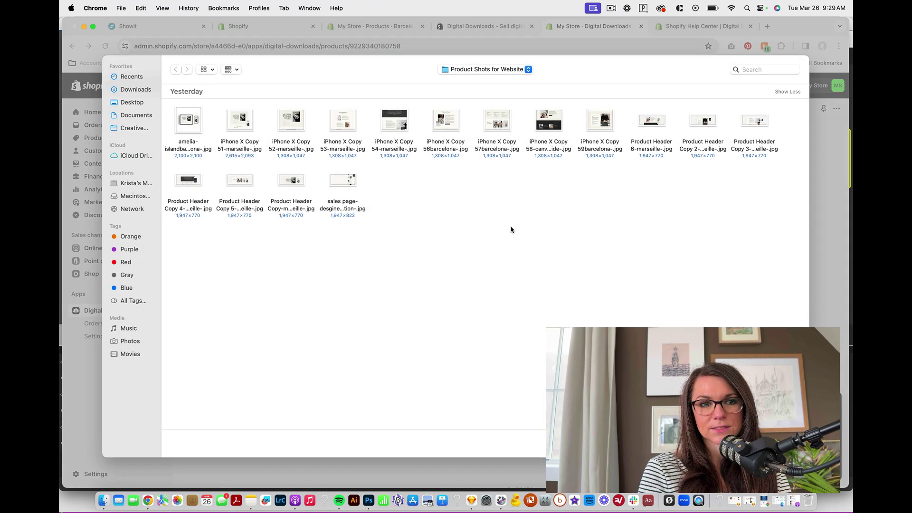
{"action": "left_click", "coordinate": [141, 91]}
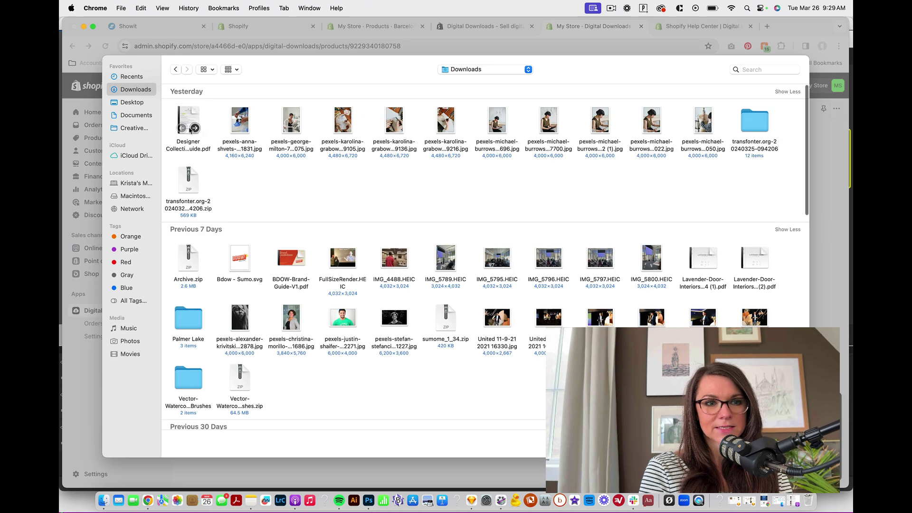
{"action": "double_click", "coordinate": [189, 119]}
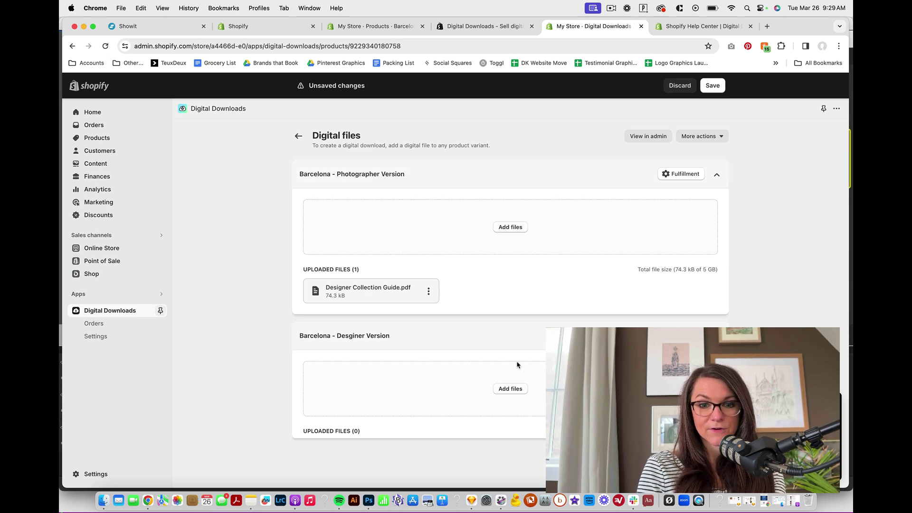
{"action": "left_click", "coordinate": [505, 388]}
{"action": "left_click", "coordinate": [185, 129]}
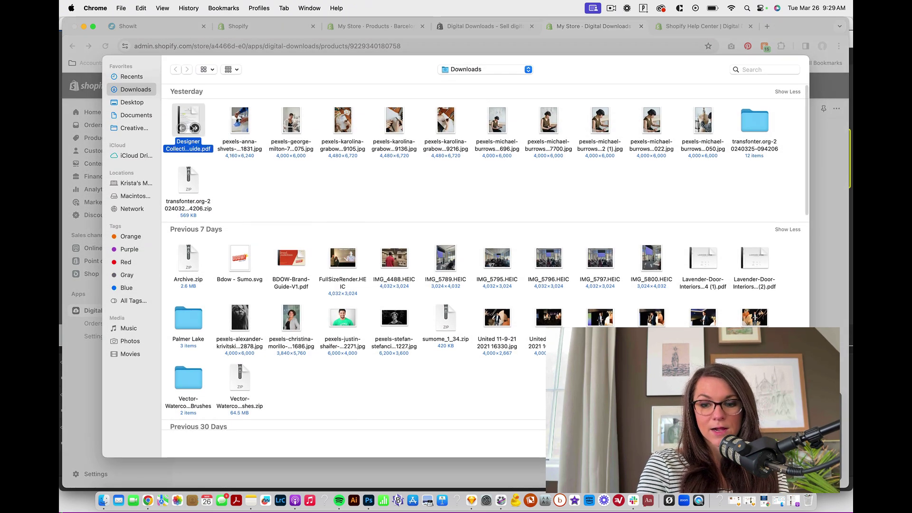
{"action": "key", "text": "Return"}
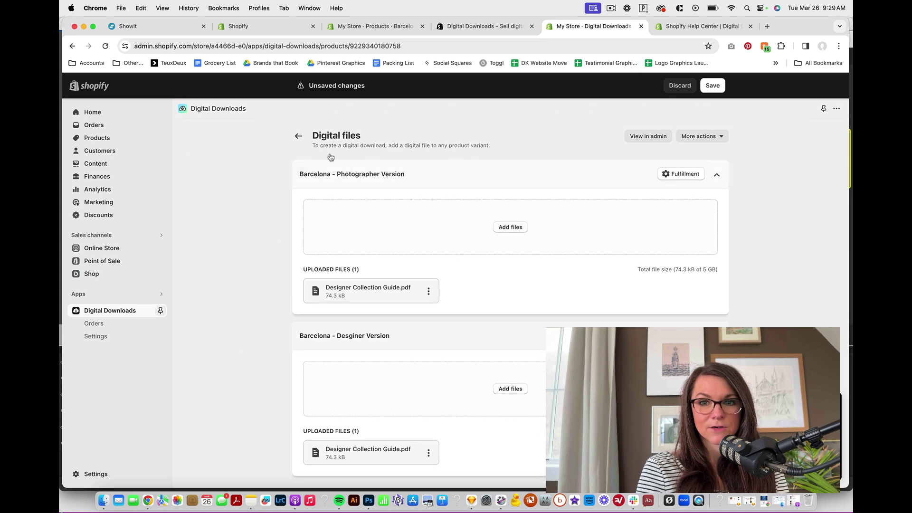
{"action": "left_click", "coordinate": [712, 87]}
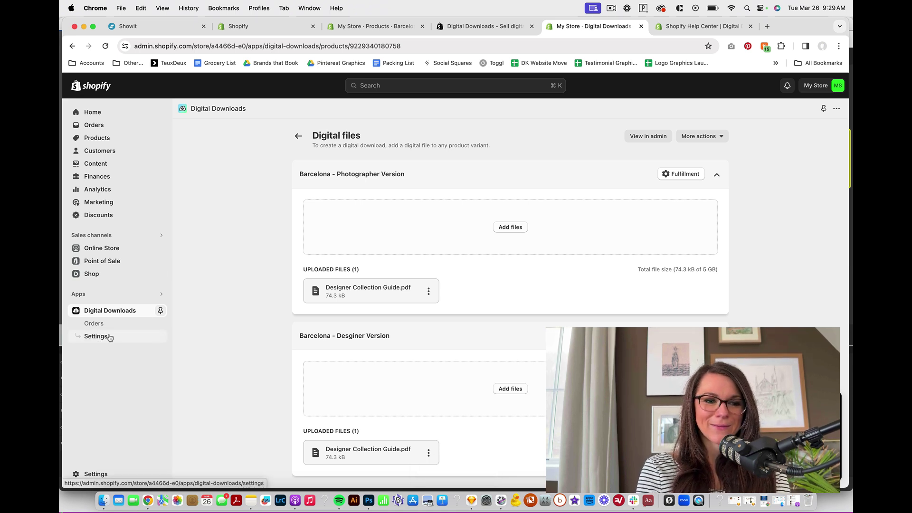
- Go from the installed apps list to the full Shopify App Store and close the old Digital Downloads tab
{"action": "left_click", "coordinate": [161, 294]}
{"action": "left_click", "coordinate": [259, 252]}
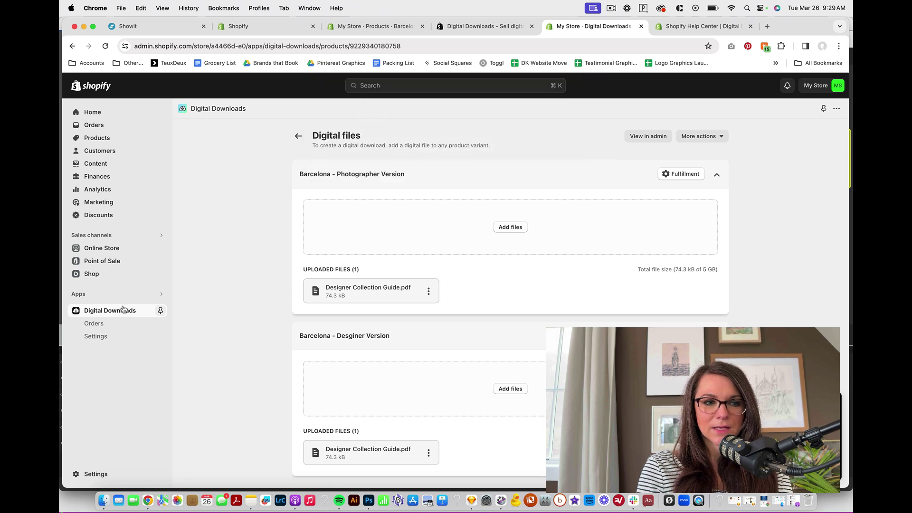
{"action": "left_click", "coordinate": [78, 296]}
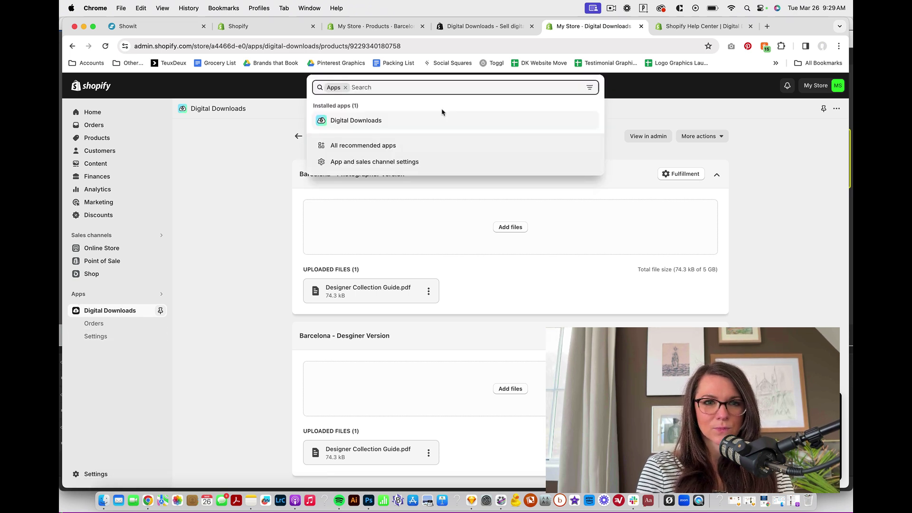
{"action": "left_click", "coordinate": [367, 147]}
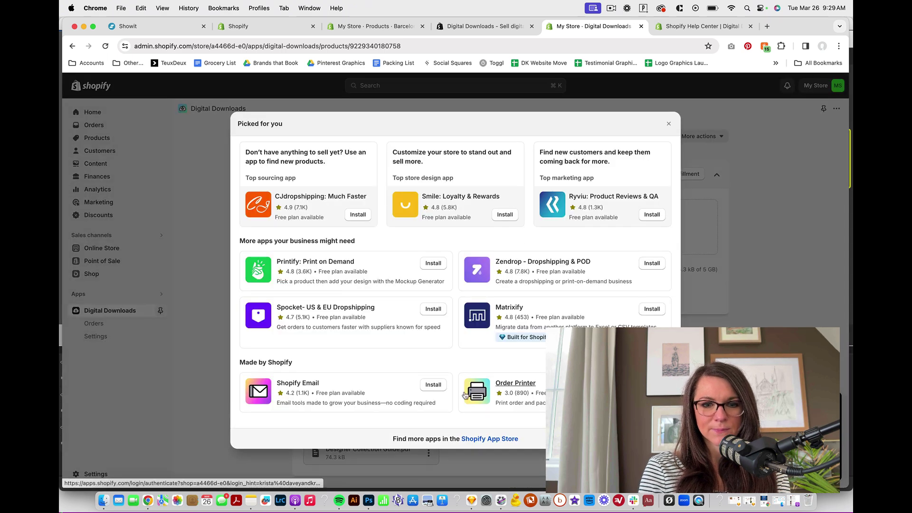
{"action": "left_click", "coordinate": [494, 438]}
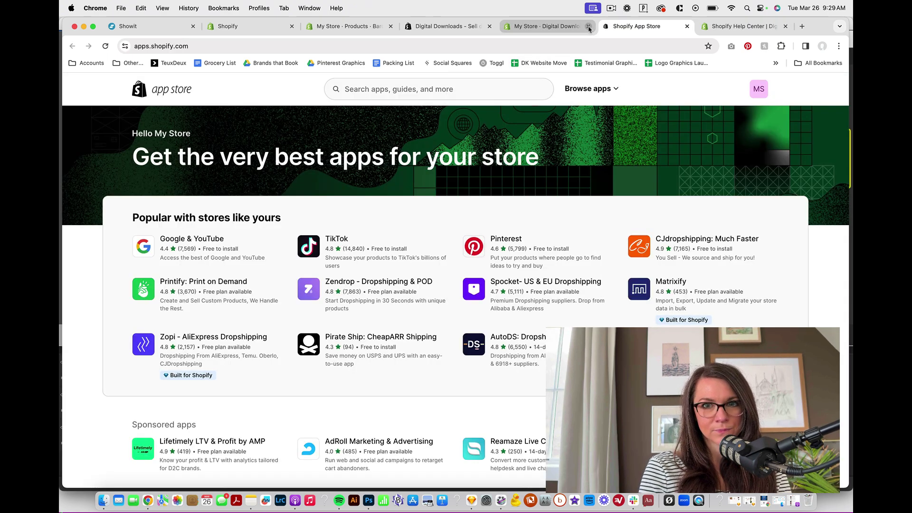
{"action": "left_click", "coordinate": [588, 27]}
- Search the App Store for 'buy button' and install the free Buy Button channel
{"action": "left_click", "coordinate": [429, 90]}
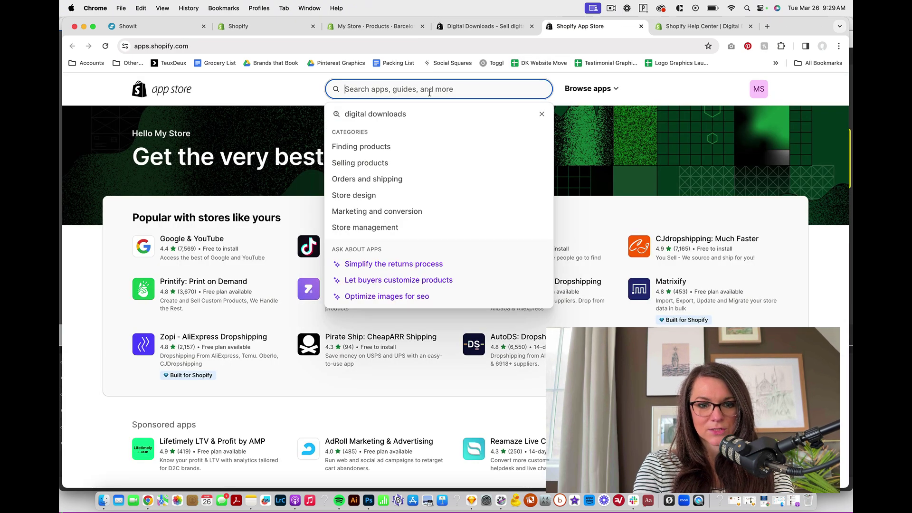
{"action": "type", "text": "buy button"}
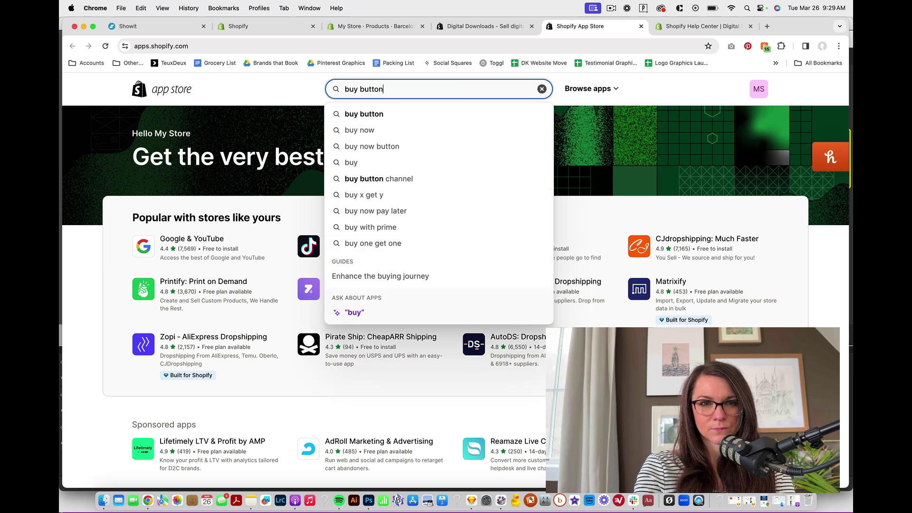
{"action": "key", "text": "Return"}
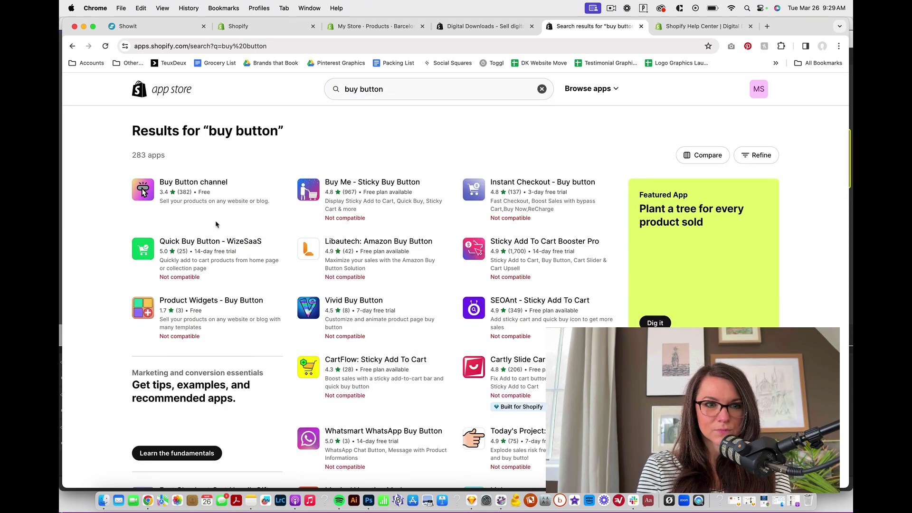
{"action": "left_click", "coordinate": [140, 193]}
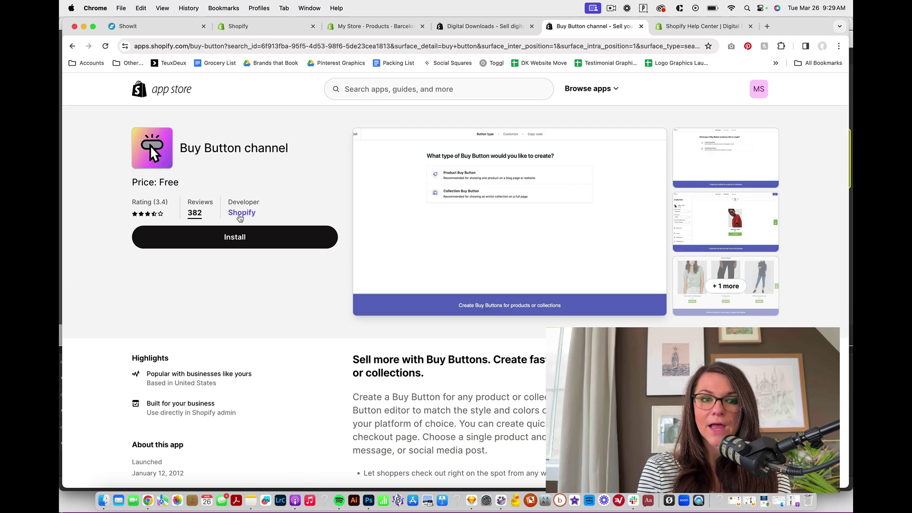
{"action": "left_click", "coordinate": [238, 236]}
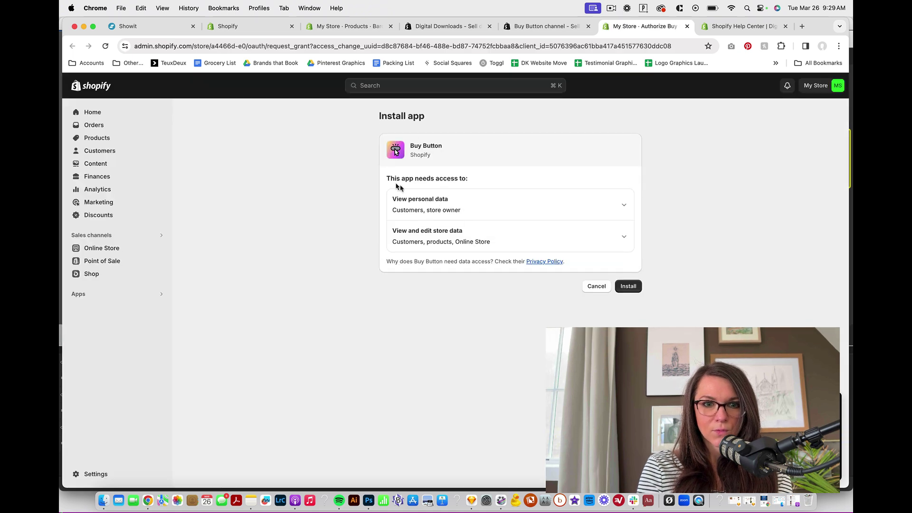
{"action": "left_click", "coordinate": [628, 285]}
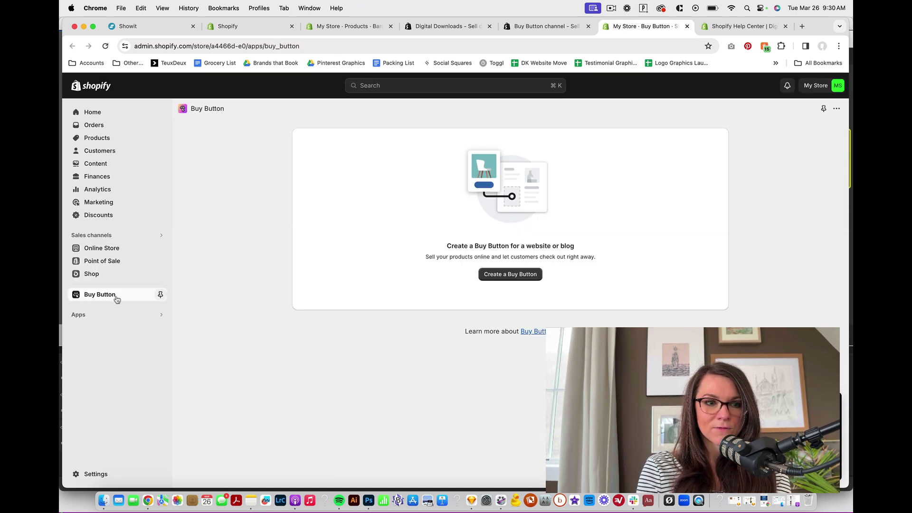
- Create a Product Buy Button for the Barcelona product and continue to the Customize preview
{"action": "left_click", "coordinate": [520, 277]}
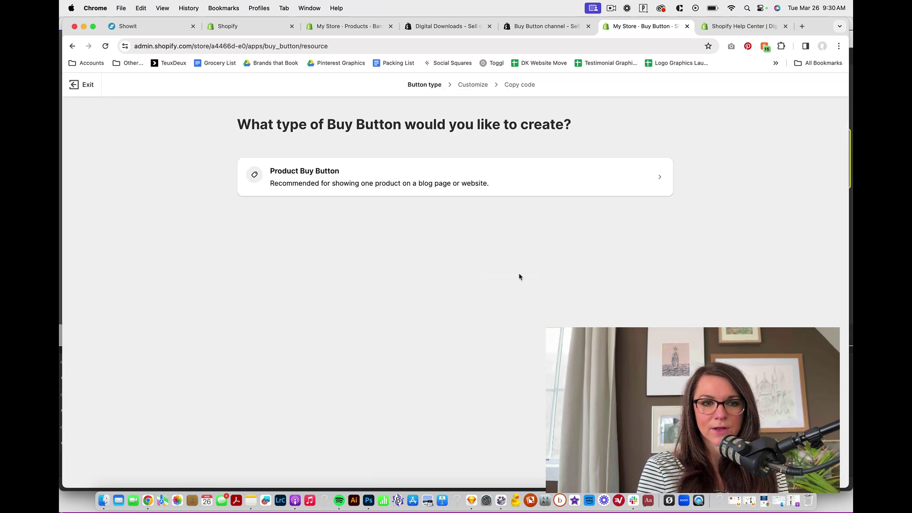
{"action": "left_click", "coordinate": [433, 179]}
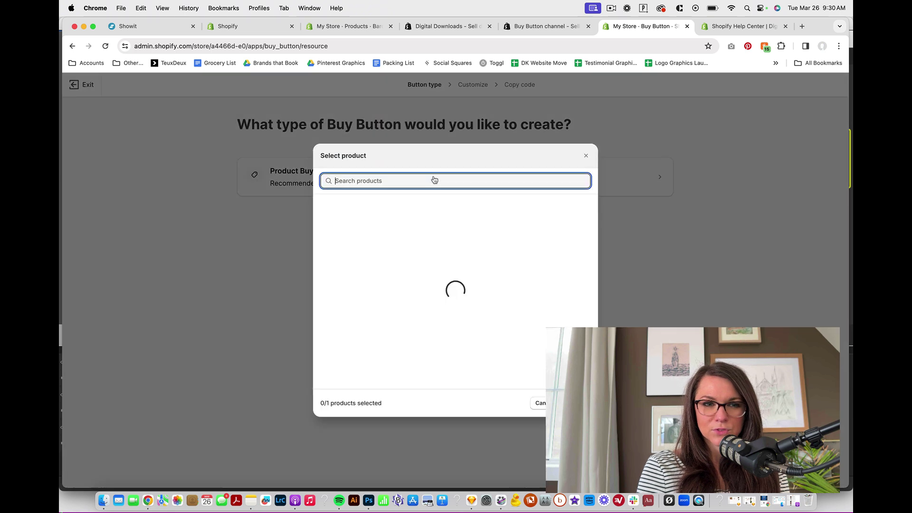
{"action": "left_click", "coordinate": [325, 207]}
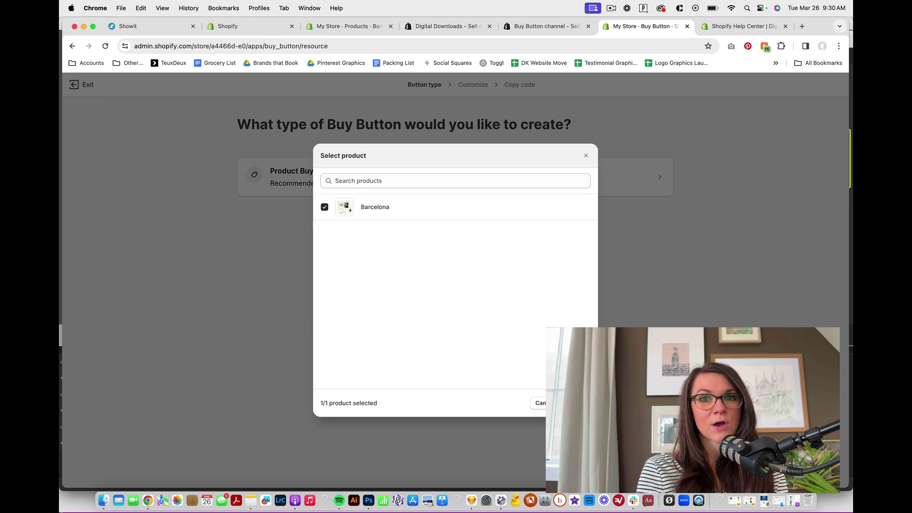
{"action": "left_click", "coordinate": [569, 402]}
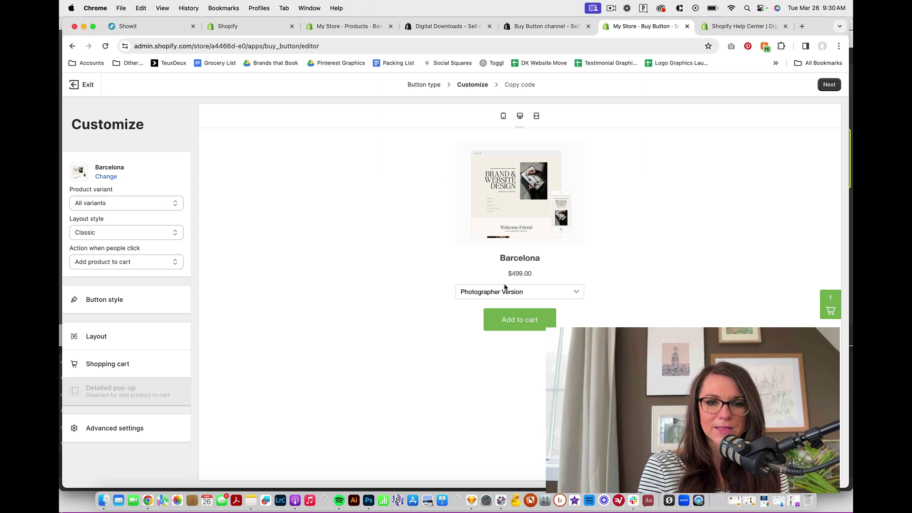
- Offer all Barcelona variants and use the Basic layout after previewing Full view
{"action": "left_click", "coordinate": [163, 203]}
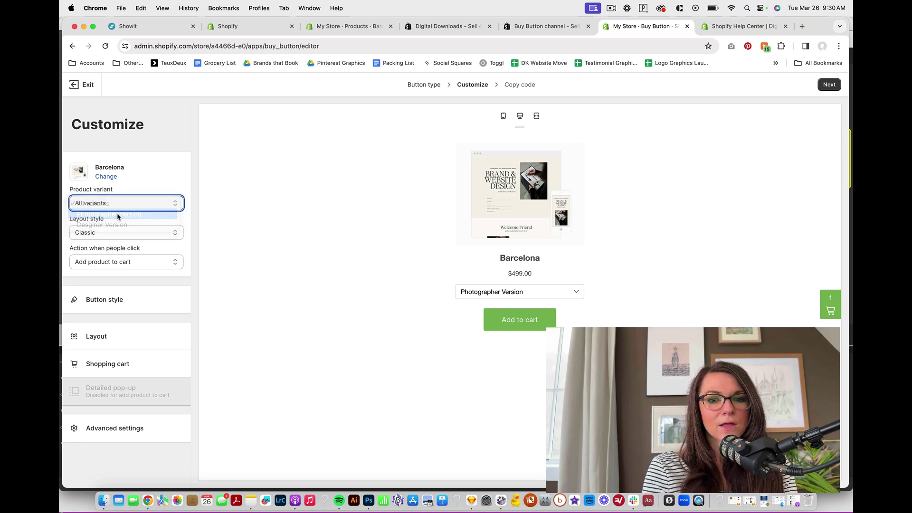
{"action": "left_click", "coordinate": [123, 203]}
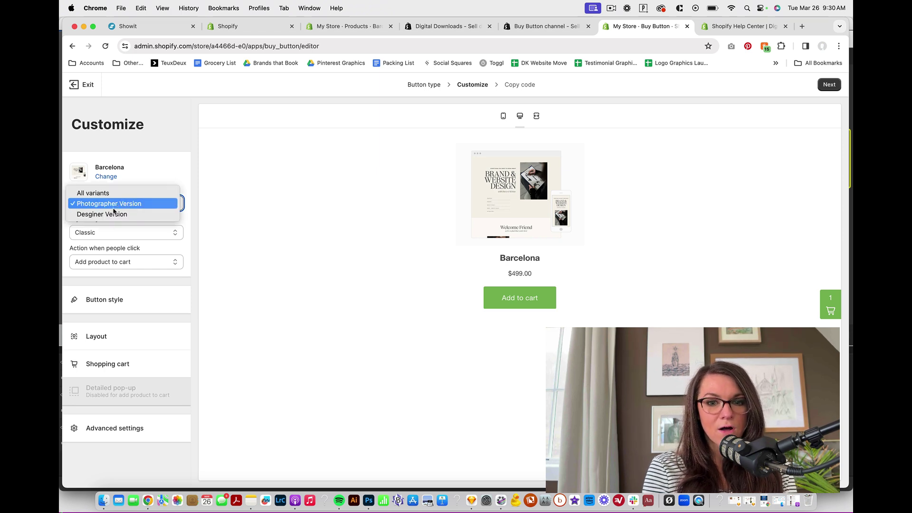
{"action": "left_click", "coordinate": [114, 193]}
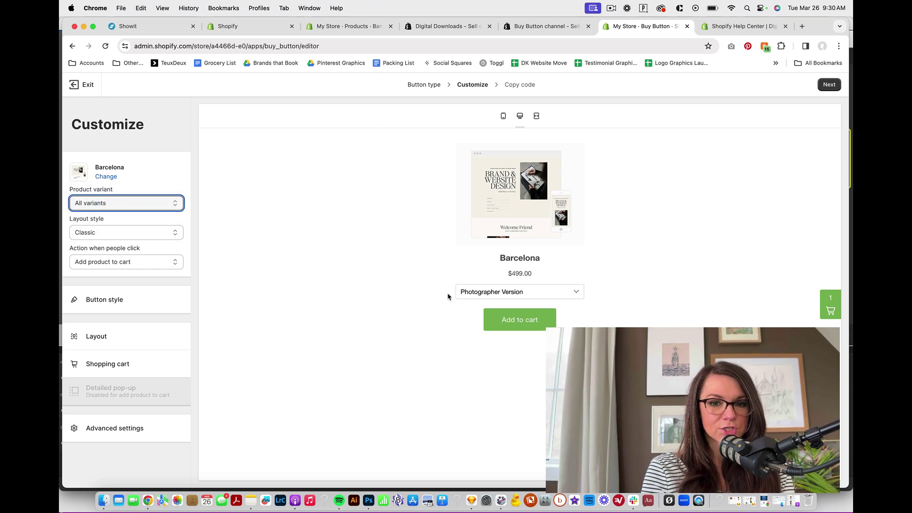
{"action": "left_click", "coordinate": [126, 237]}
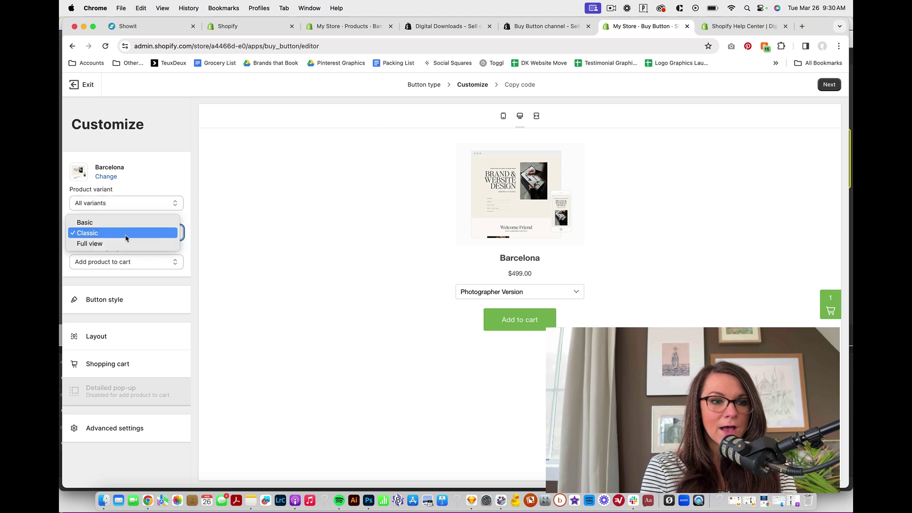
{"action": "left_click", "coordinate": [124, 222]}
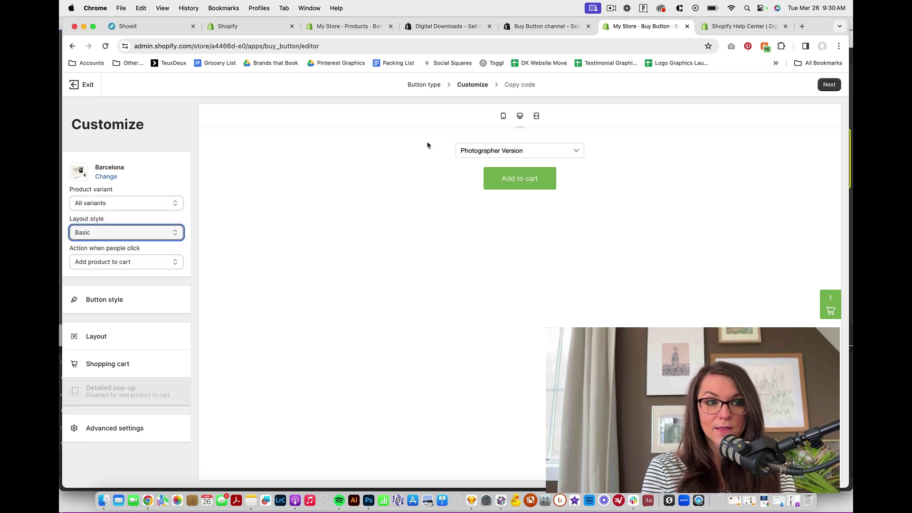
{"action": "left_click", "coordinate": [156, 232]}
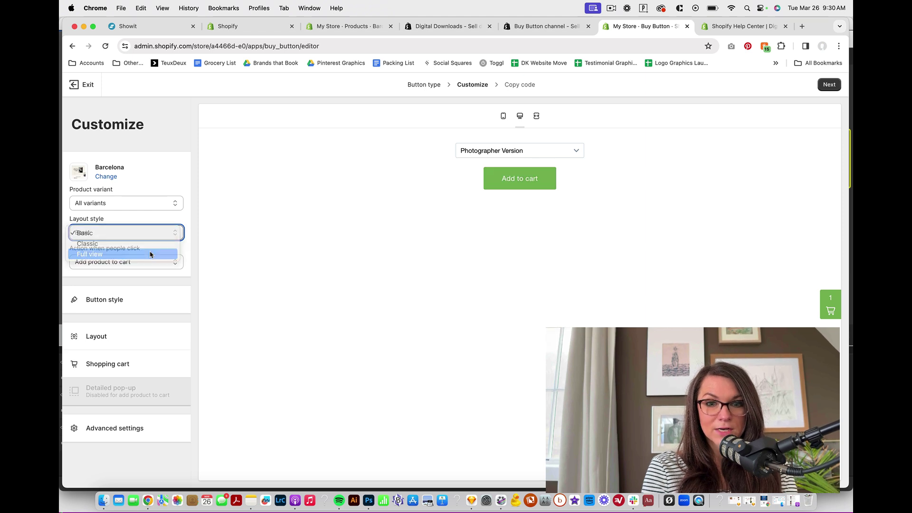
{"action": "left_click", "coordinate": [151, 254]}
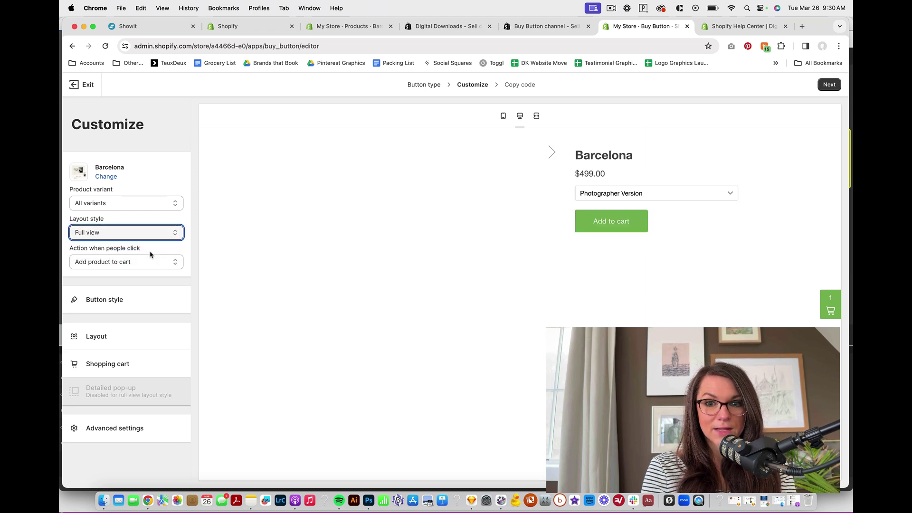
{"action": "left_click", "coordinate": [139, 230]}
{"action": "left_click", "coordinate": [148, 212]}
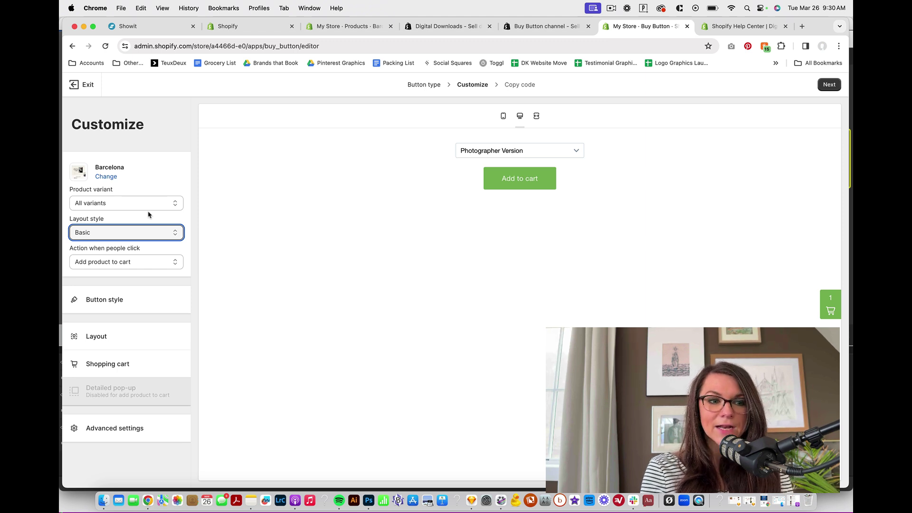
- Test the click actions in preview, settling on Add product to cart
{"action": "left_click", "coordinate": [88, 266]}
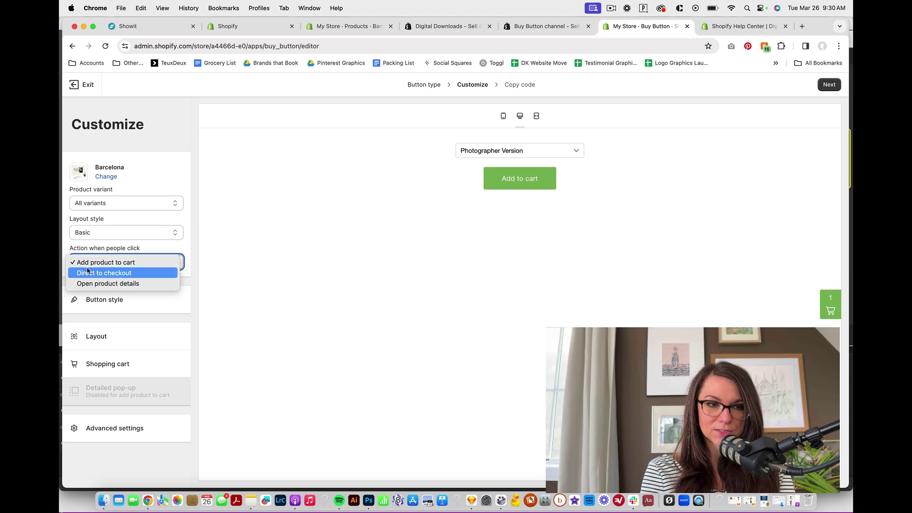
{"action": "left_click", "coordinate": [114, 274]}
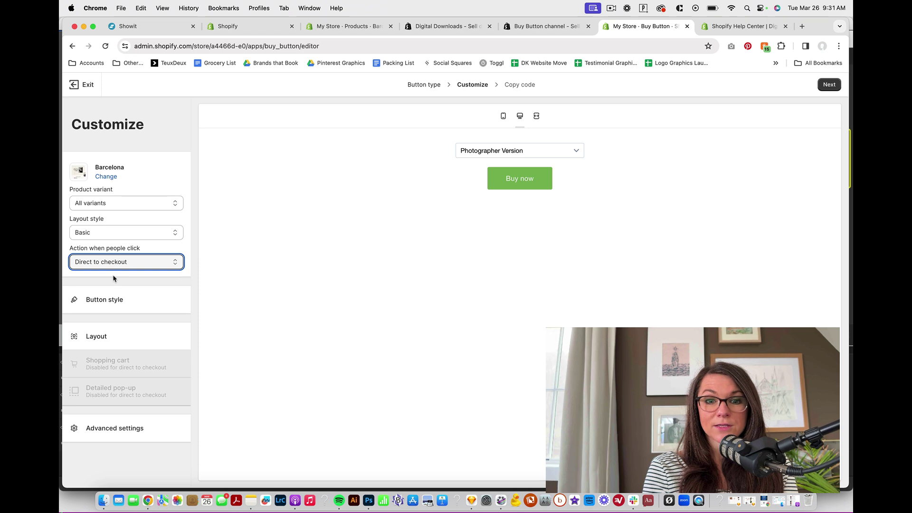
{"action": "left_click", "coordinate": [117, 265]}
{"action": "left_click", "coordinate": [119, 275]}
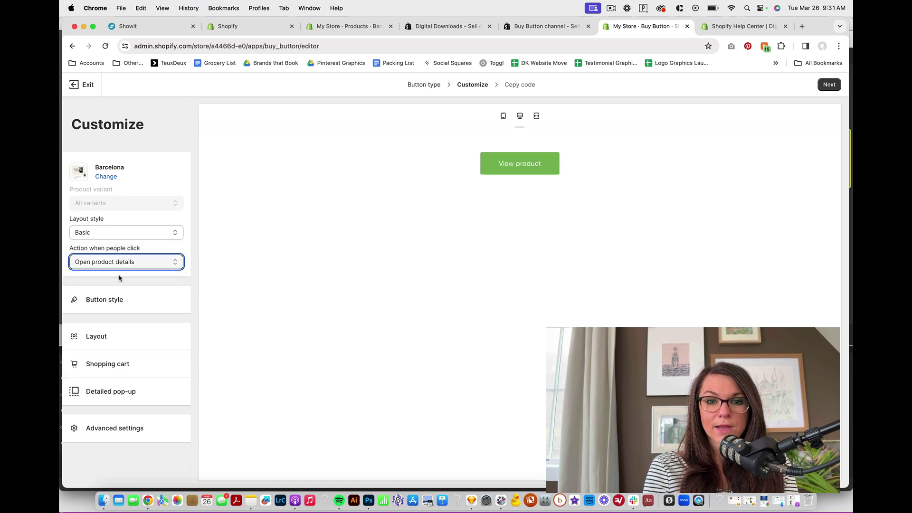
{"action": "left_click", "coordinate": [519, 165]}
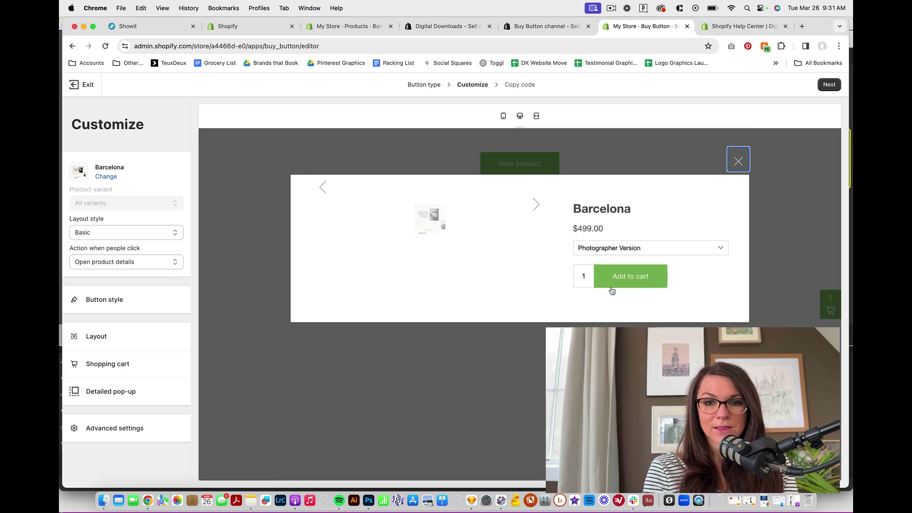
{"action": "left_click", "coordinate": [738, 162]}
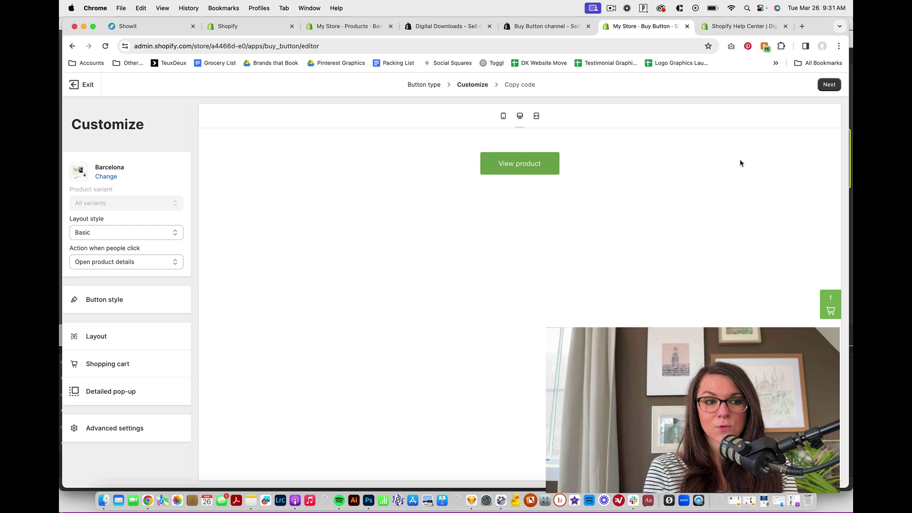
{"action": "left_click", "coordinate": [135, 262]}
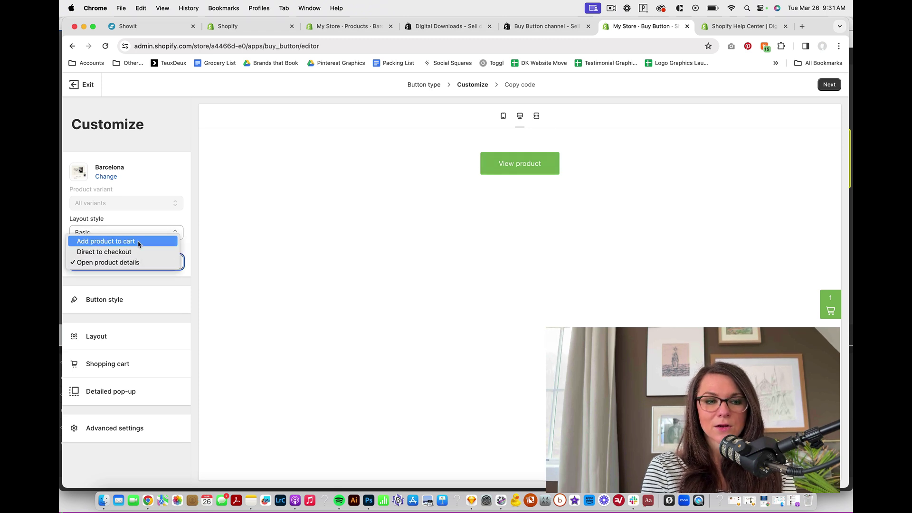
{"action": "left_click", "coordinate": [138, 242]}
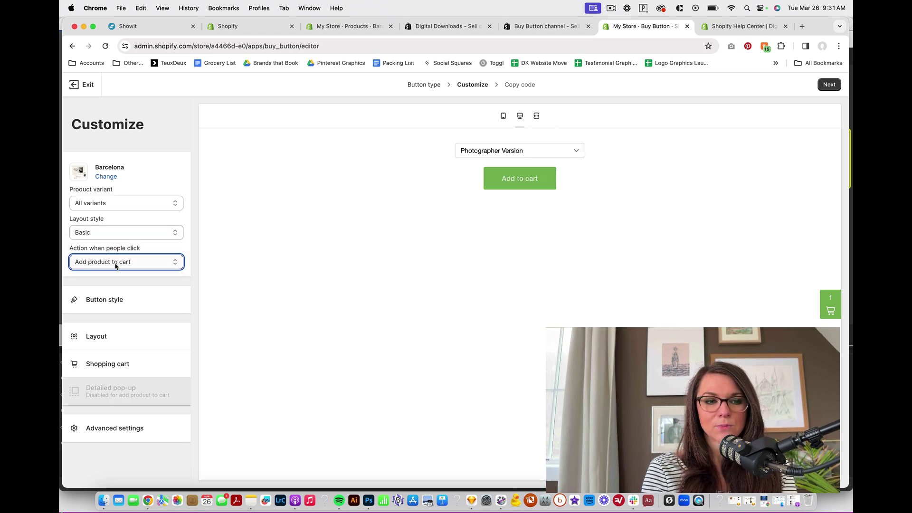
{"action": "left_click", "coordinate": [830, 309]}
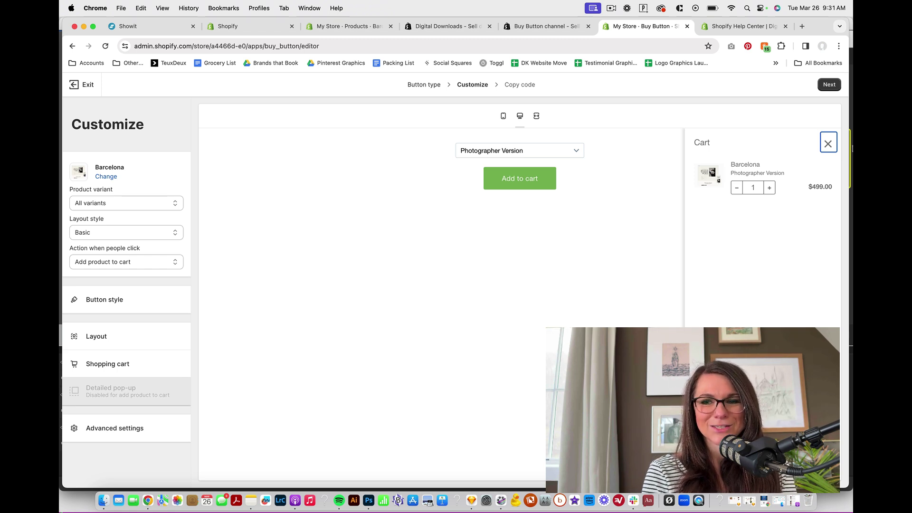
{"action": "left_click", "coordinate": [827, 151]}
{"action": "left_click", "coordinate": [139, 300]}
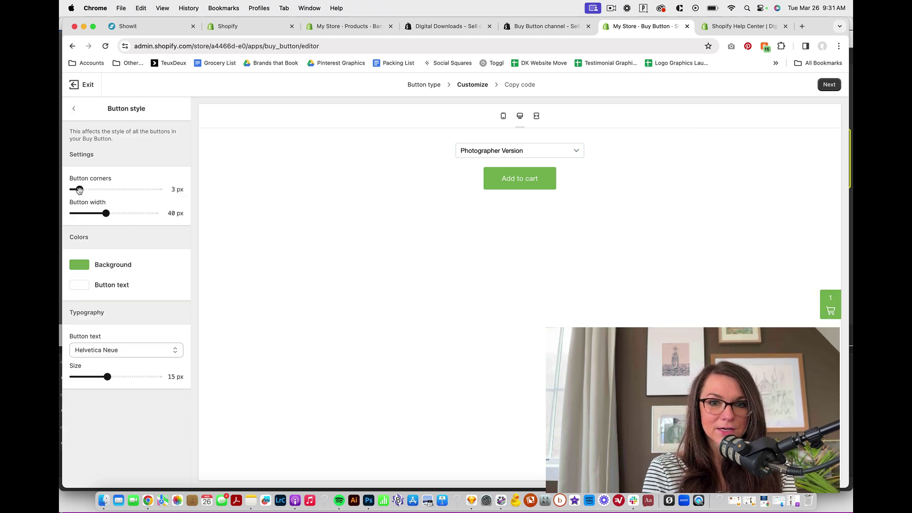
- Give the button 0 px corners, 57 px width and a near-black background
{"action": "left_click_drag", "start_coordinate": [79, 189], "coordinate": [60, 191]}
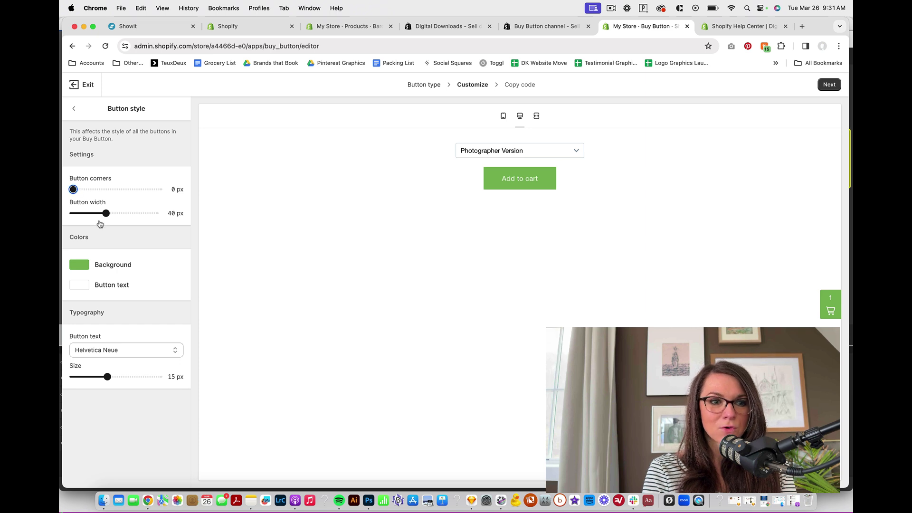
{"action": "left_click_drag", "start_coordinate": [106, 213], "coordinate": [120, 213]}
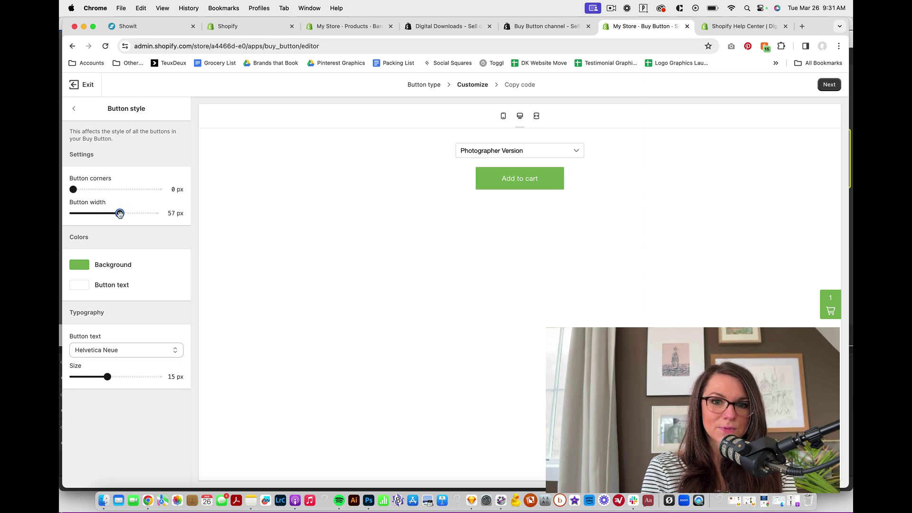
{"action": "left_click", "coordinate": [80, 267]}
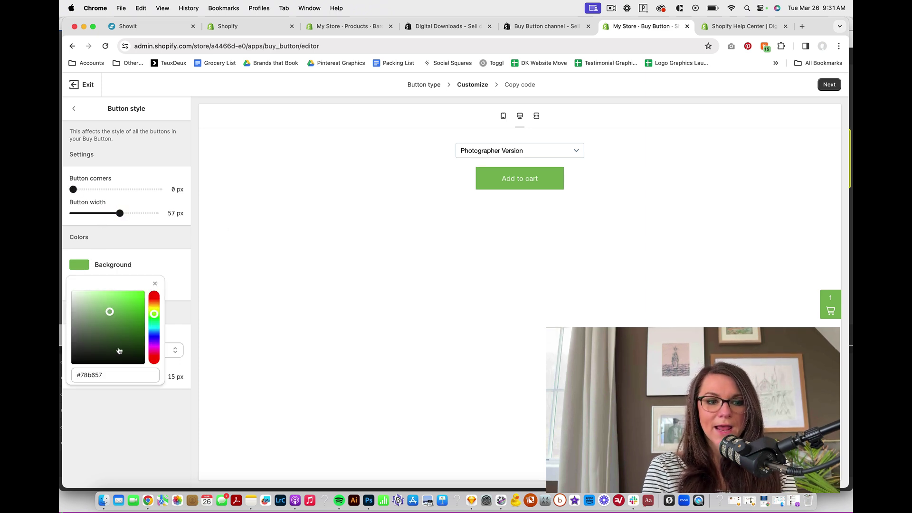
{"action": "left_click_drag", "start_coordinate": [118, 351], "coordinate": [130, 359]}
{"action": "left_click", "coordinate": [185, 245]}
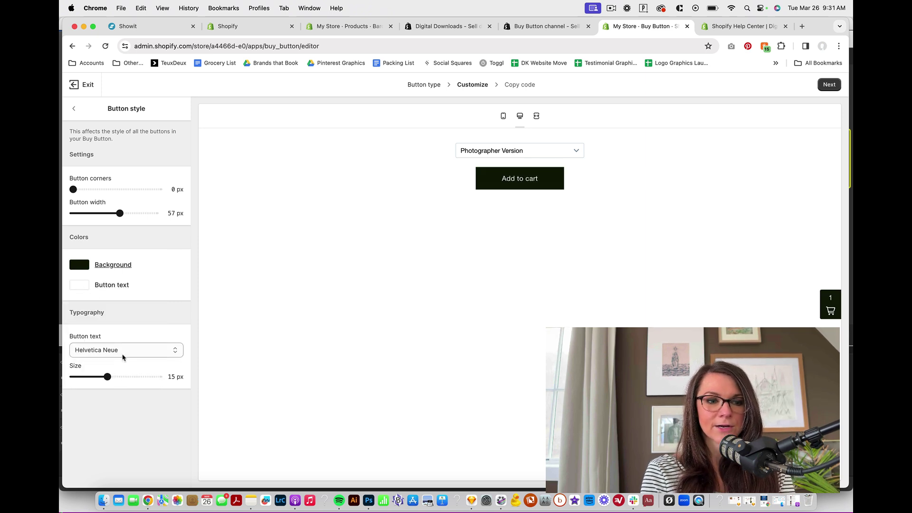
- Set the button text font to Raleway Bold and copy the Buy Button embed code
{"action": "left_click", "coordinate": [122, 350]}
{"action": "scroll", "coordinate": [123, 356], "scroll_direction": "up", "scroll_amount": 10}
{"action": "scroll", "coordinate": [122, 356], "scroll_direction": "down", "scroll_amount": 5}
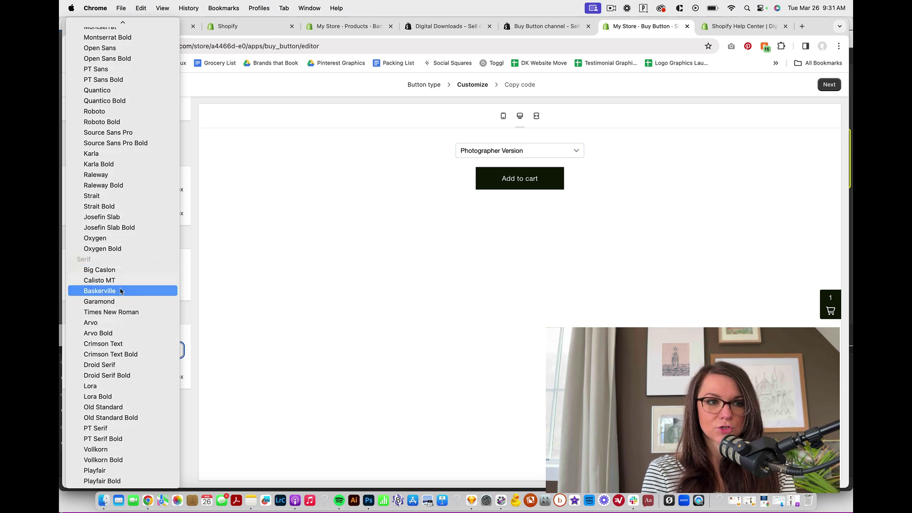
{"action": "scroll", "coordinate": [120, 216], "scroll_direction": "up", "scroll_amount": 3}
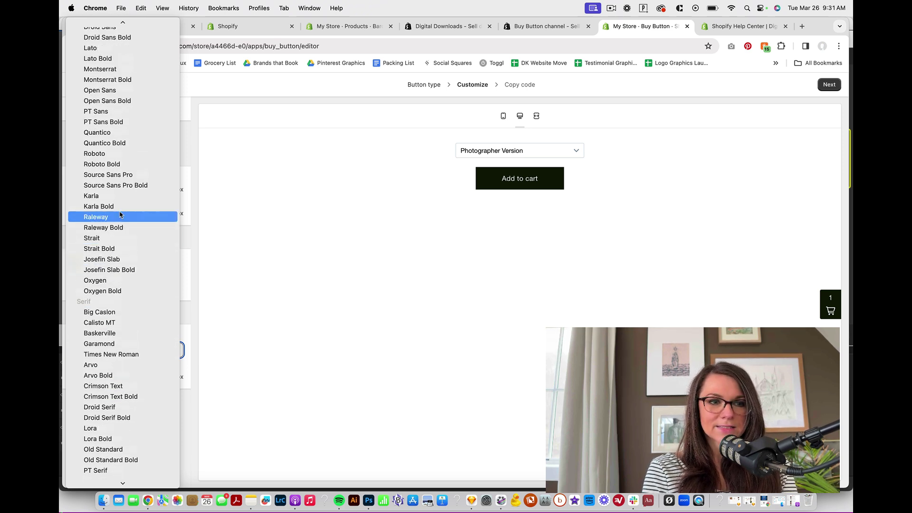
{"action": "left_click", "coordinate": [119, 259]}
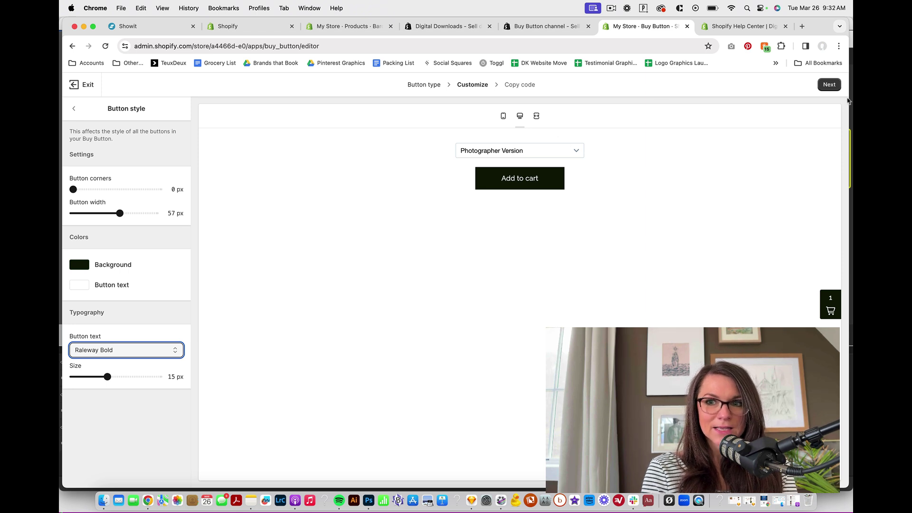
{"action": "left_click", "coordinate": [829, 85]}
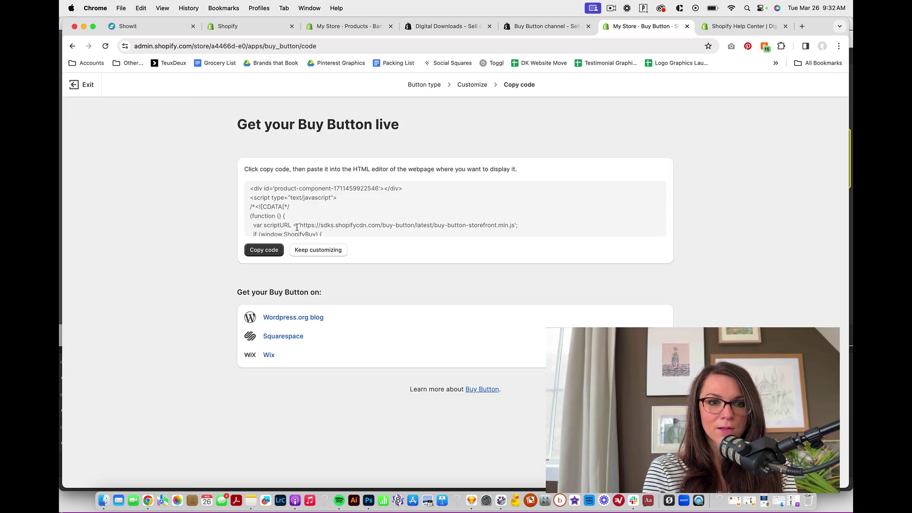
{"action": "left_click", "coordinate": [263, 250]}
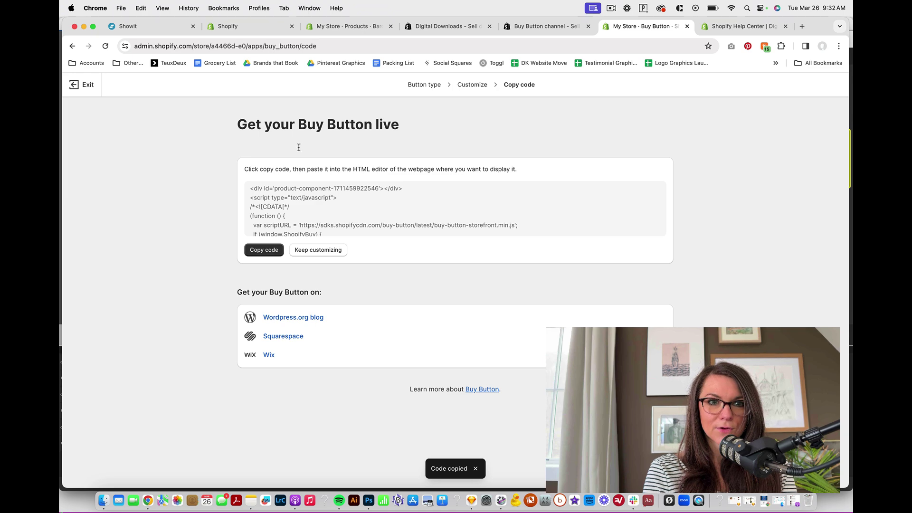
- In Showit, hide the placeholder ADD TO CART text and button shape on desktop
{"action": "left_click", "coordinate": [167, 22]}
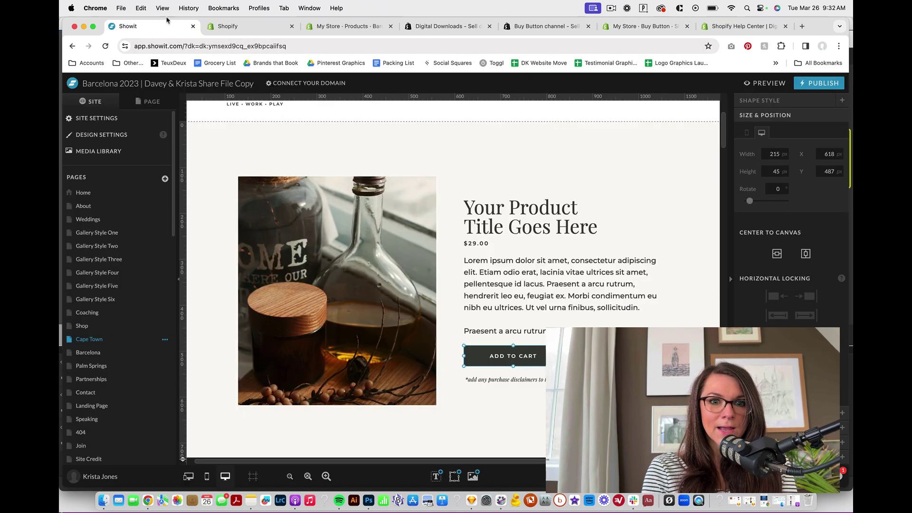
{"action": "left_click", "coordinate": [503, 355]}
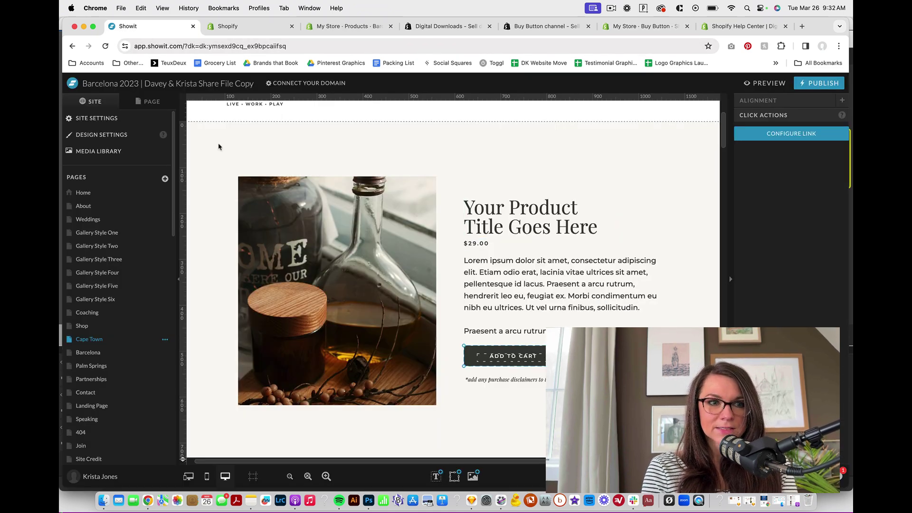
{"action": "left_click", "coordinate": [150, 101]}
{"action": "left_click", "coordinate": [74, 218]}
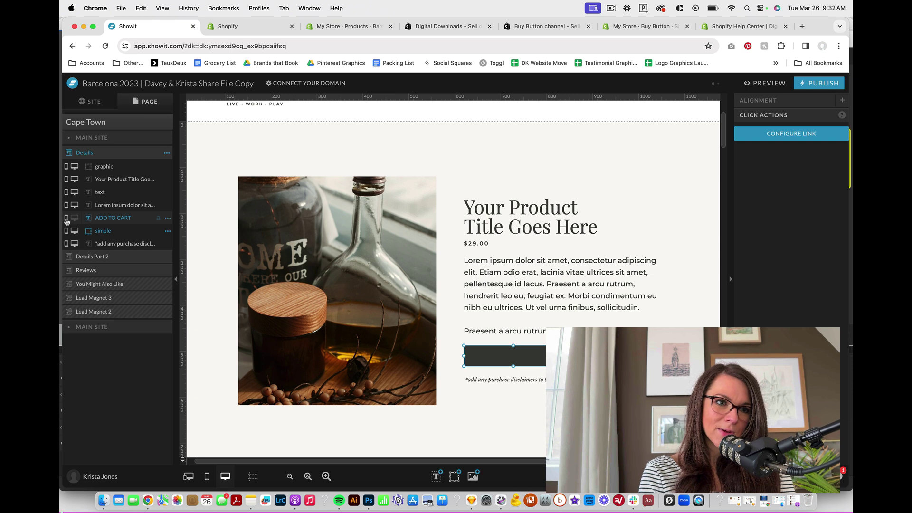
{"action": "left_click", "coordinate": [74, 230]}
{"action": "left_click", "coordinate": [536, 419]}
- Add an Embed Code element containing the pasted Shopify Buy Button script
{"action": "mouse_move", "coordinate": [441, 486]}
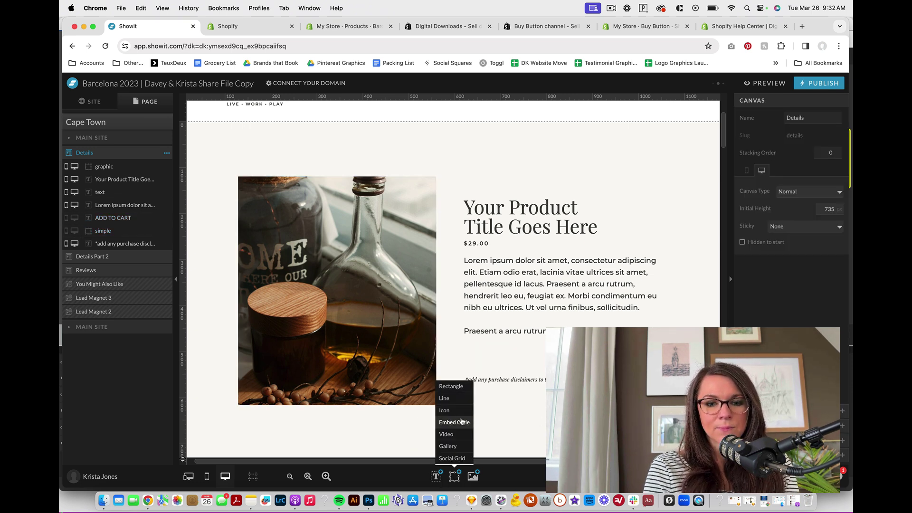
{"action": "left_click", "coordinate": [461, 420]}
{"action": "left_click", "coordinate": [803, 99]}
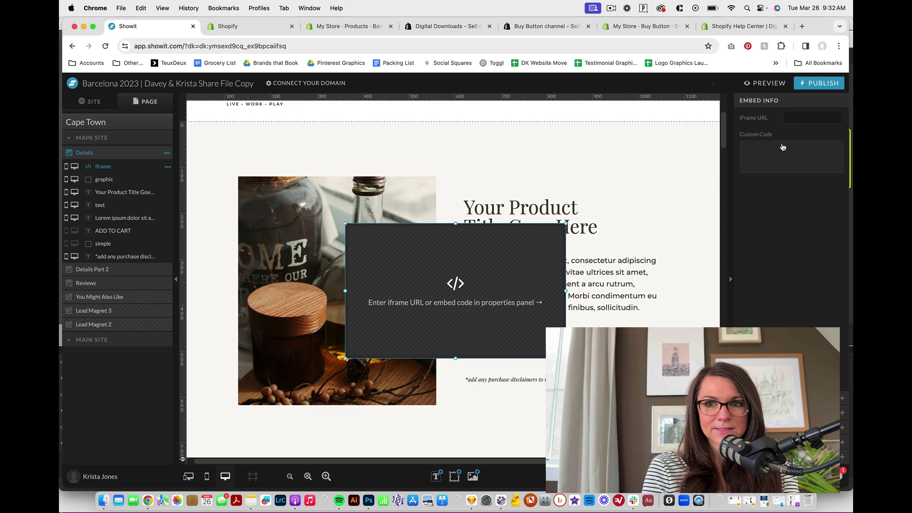
{"action": "left_click", "coordinate": [783, 147]}
{"action": "key", "text": "super+v"}
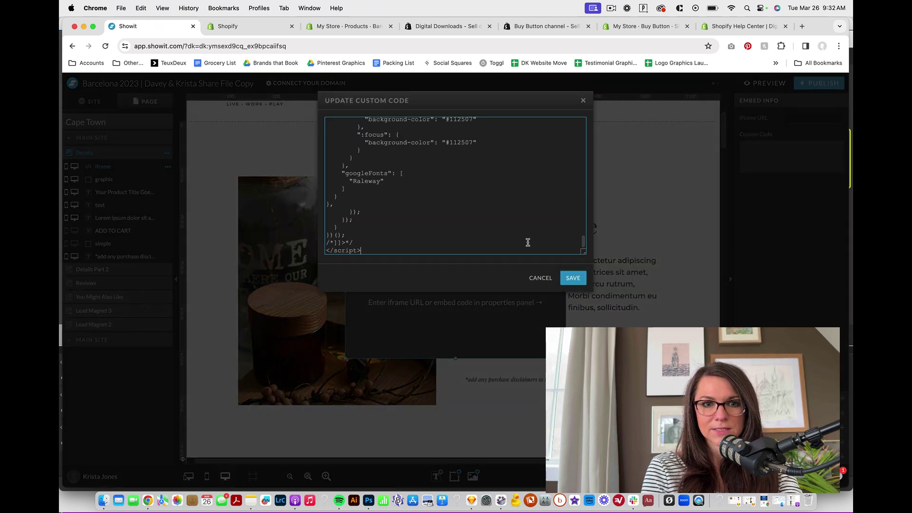
{"action": "left_click", "coordinate": [573, 278]}
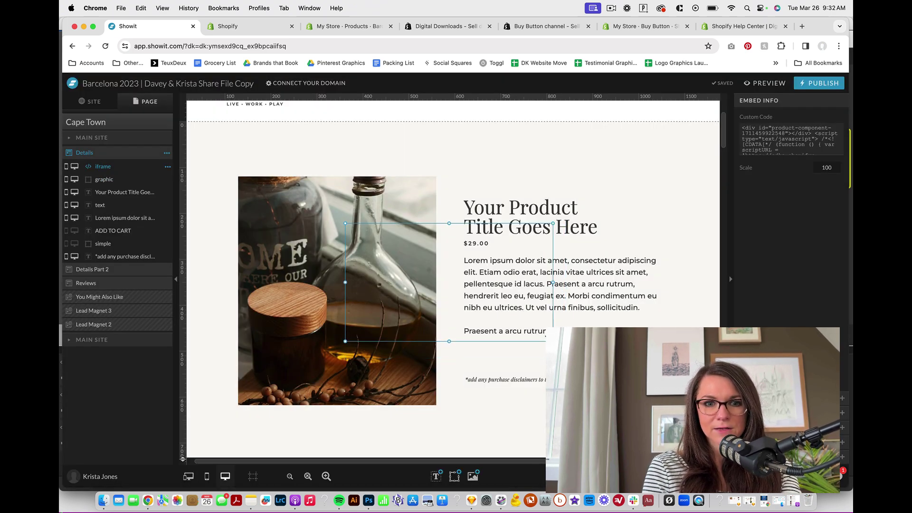
{"action": "double_click", "coordinate": [543, 284]}
{"action": "left_click", "coordinate": [543, 284]}
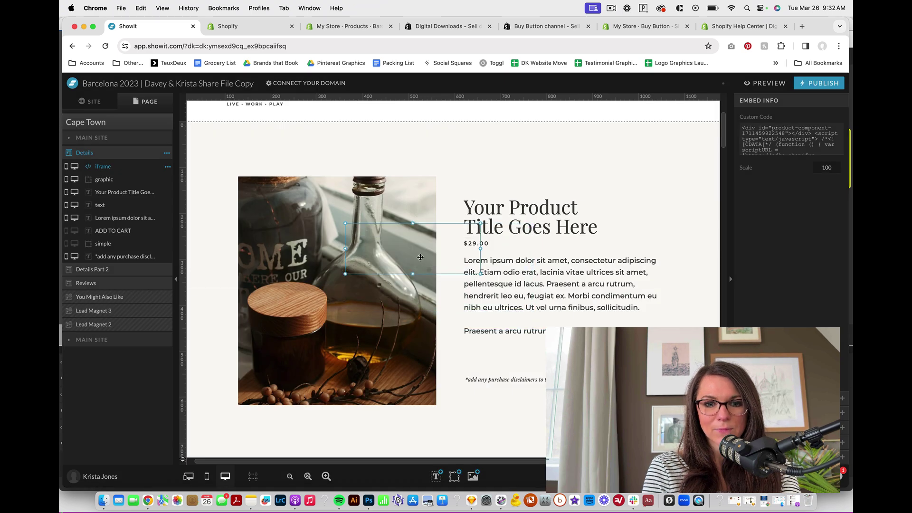
- Hide the disclaimer text and place the buy button beneath the description
{"action": "left_click_drag", "start_coordinate": [522, 380], "coordinate": [520, 409]}
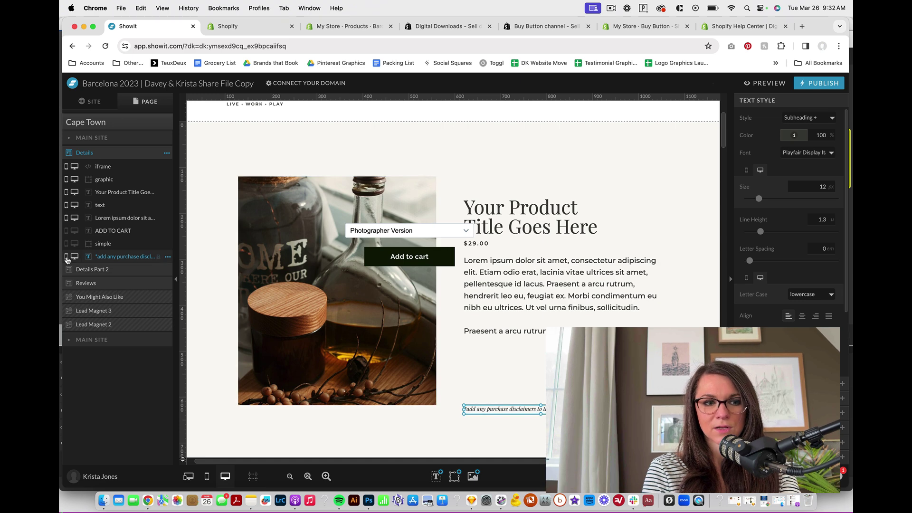
{"action": "left_click", "coordinate": [73, 257]}
{"action": "left_click_drag", "start_coordinate": [413, 262], "coordinate": [531, 385]}
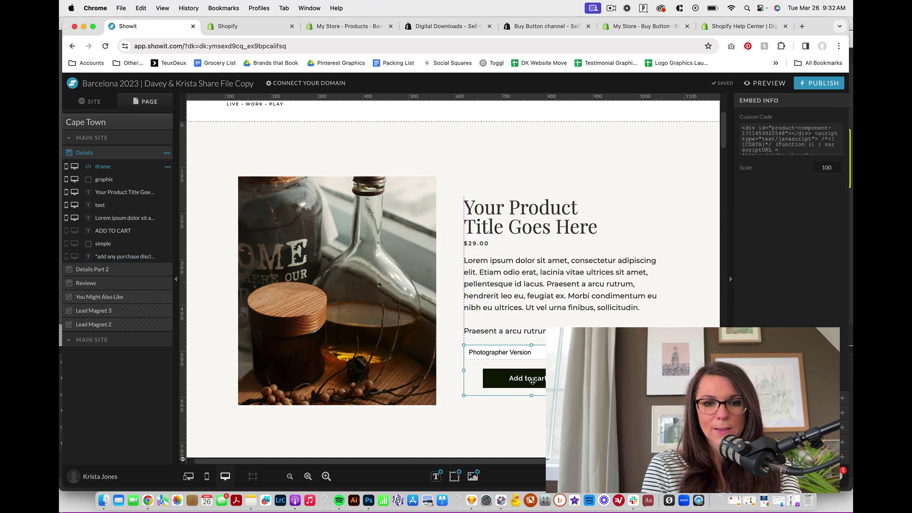
- Preview the page and try the variant dropdown, ending on Photographer Version
{"action": "left_click", "coordinate": [762, 84]}
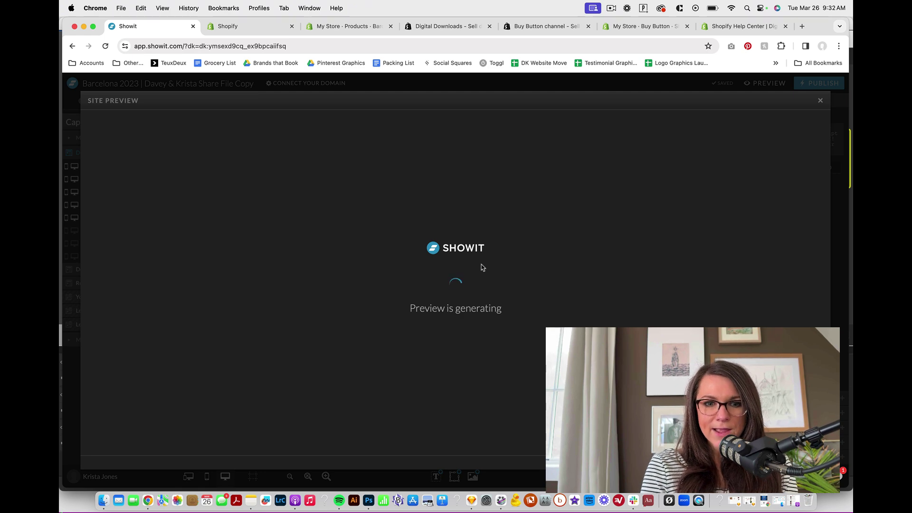
{"action": "scroll", "coordinate": [481, 267], "scroll_direction": "down", "scroll_amount": 5}
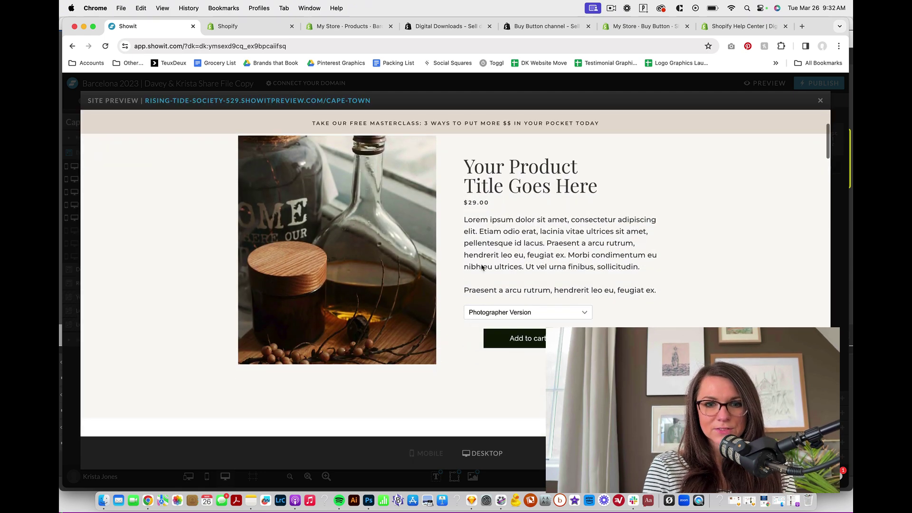
{"action": "left_click", "coordinate": [498, 313]}
{"action": "left_click", "coordinate": [498, 323]}
{"action": "left_click", "coordinate": [502, 312]}
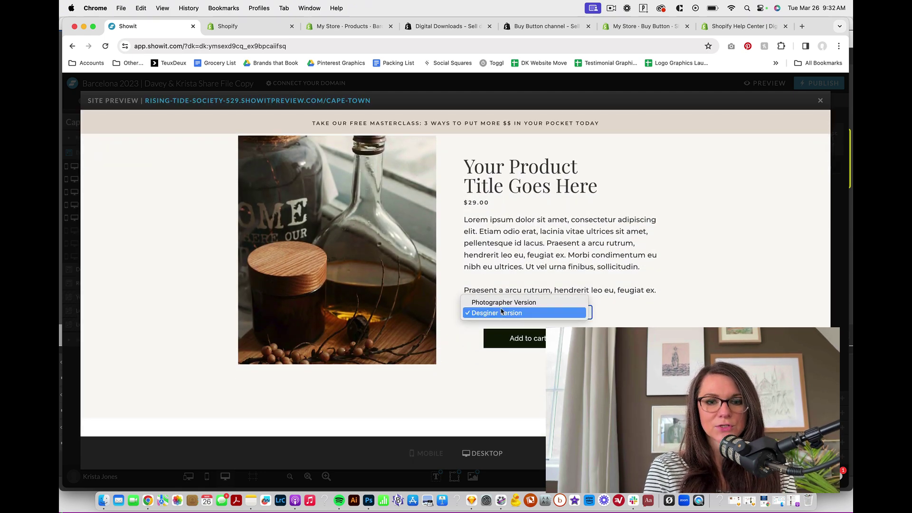
{"action": "left_click", "coordinate": [503, 310]}
{"action": "left_click", "coordinate": [503, 308]}
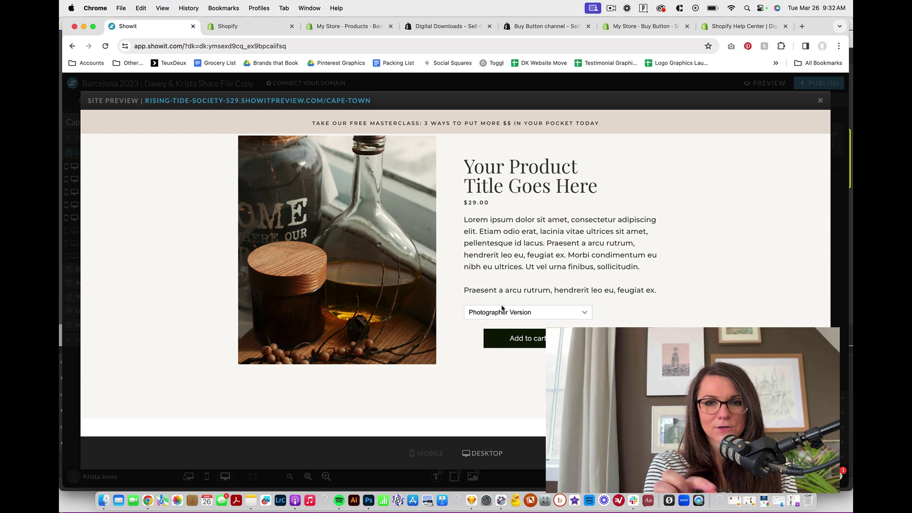
- Test Add to cart, dismiss the not-taking-orders error and return to the Buy Button tab
{"action": "left_click", "coordinate": [522, 338]}
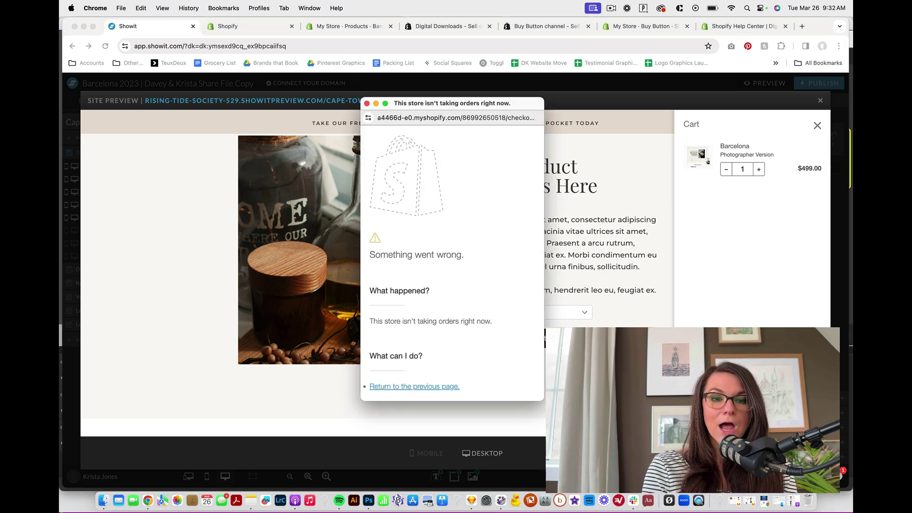
{"action": "left_click", "coordinate": [367, 104]}
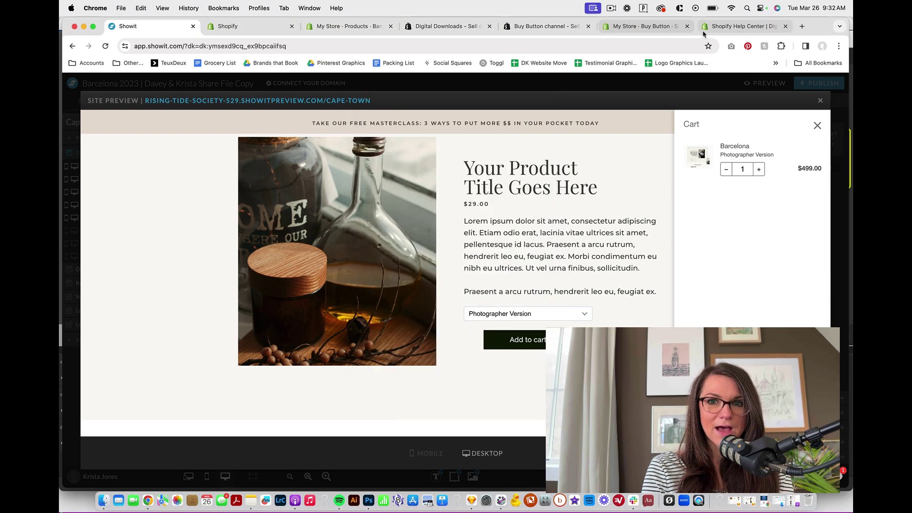
{"action": "left_click", "coordinate": [644, 29]}
- Exit the Buy Button code and review the store's plan, trial status and billing in Settings
{"action": "left_click", "coordinate": [72, 84]}
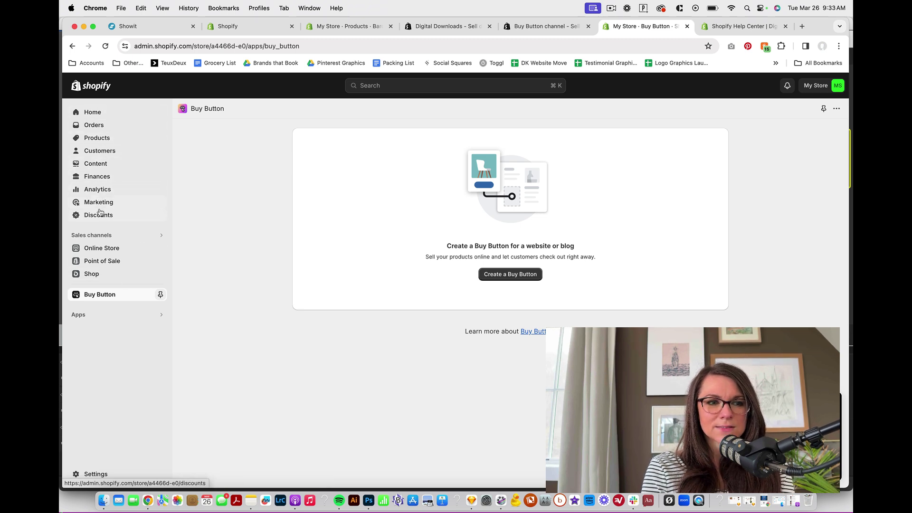
{"action": "left_click", "coordinate": [813, 91]}
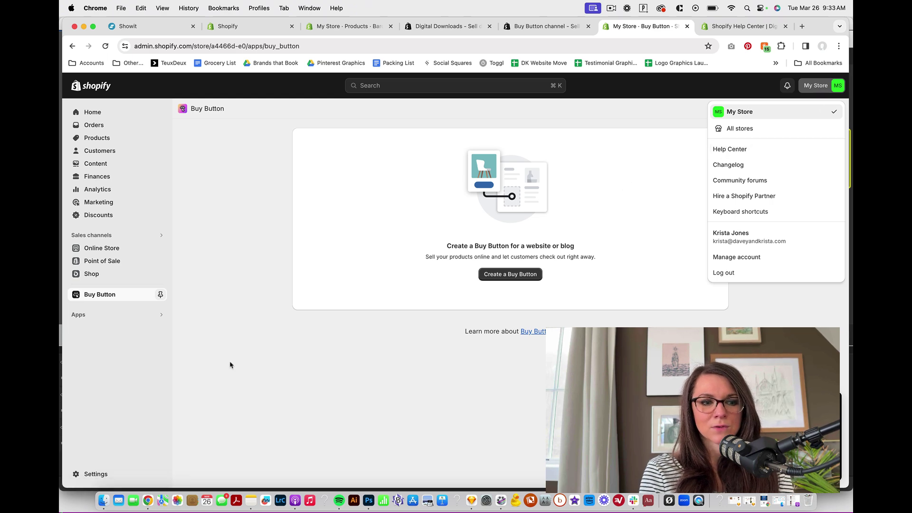
{"action": "left_click", "coordinate": [87, 477]}
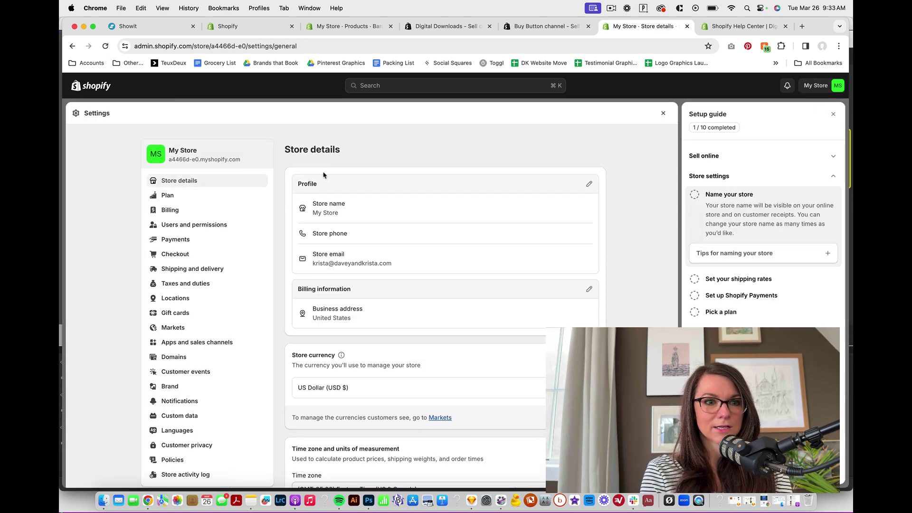
{"action": "scroll", "coordinate": [232, 221], "scroll_direction": "down", "scroll_amount": 2}
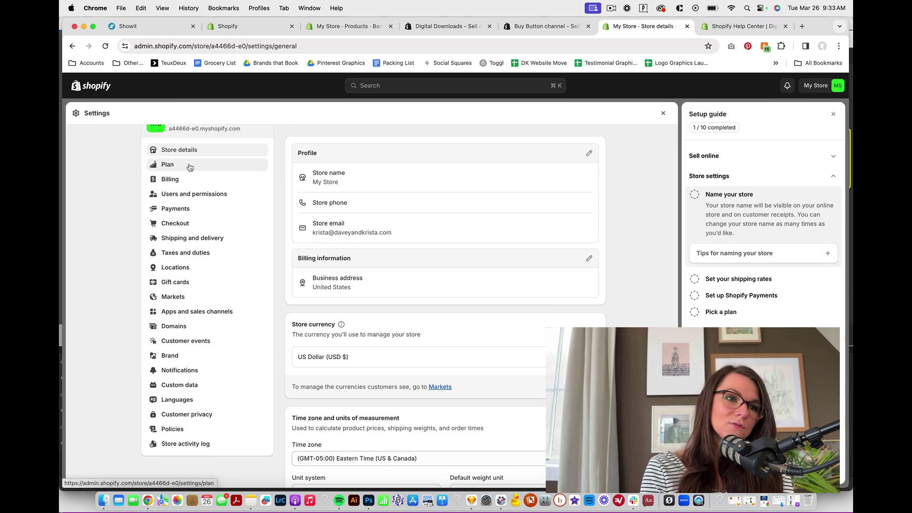
{"action": "left_click", "coordinate": [189, 165]}
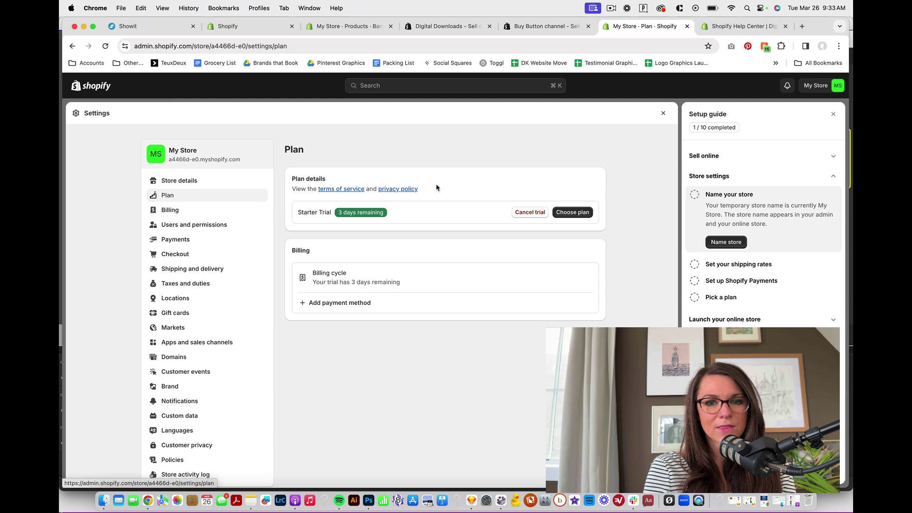
{"action": "left_click", "coordinate": [177, 209]}
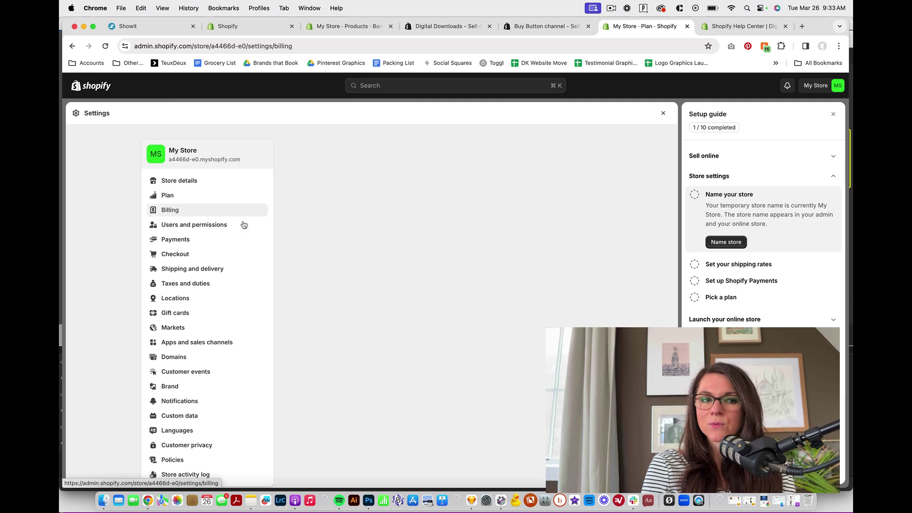
- Review the store's payment provider settings
{"action": "scroll", "coordinate": [202, 231], "scroll_direction": "down", "scroll_amount": 1}
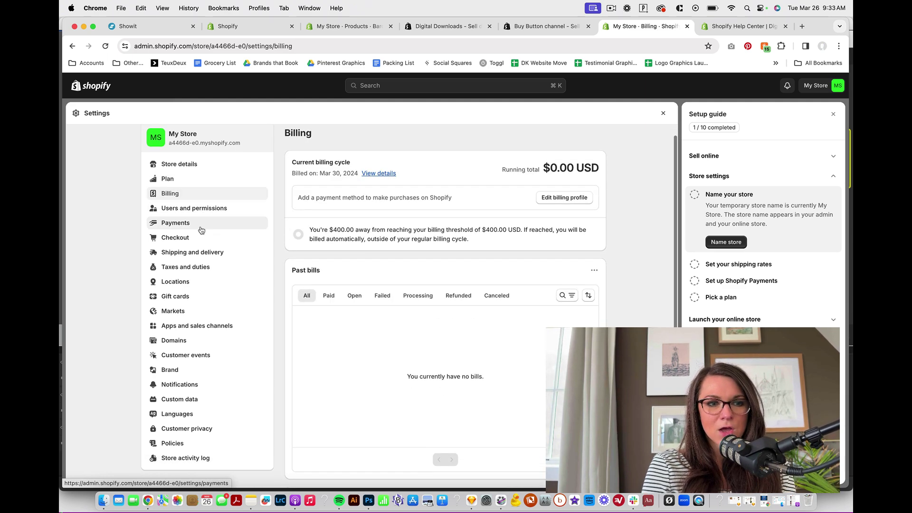
{"action": "left_click", "coordinate": [201, 230]}
{"action": "scroll", "coordinate": [360, 283], "scroll_direction": "down", "scroll_amount": 5}
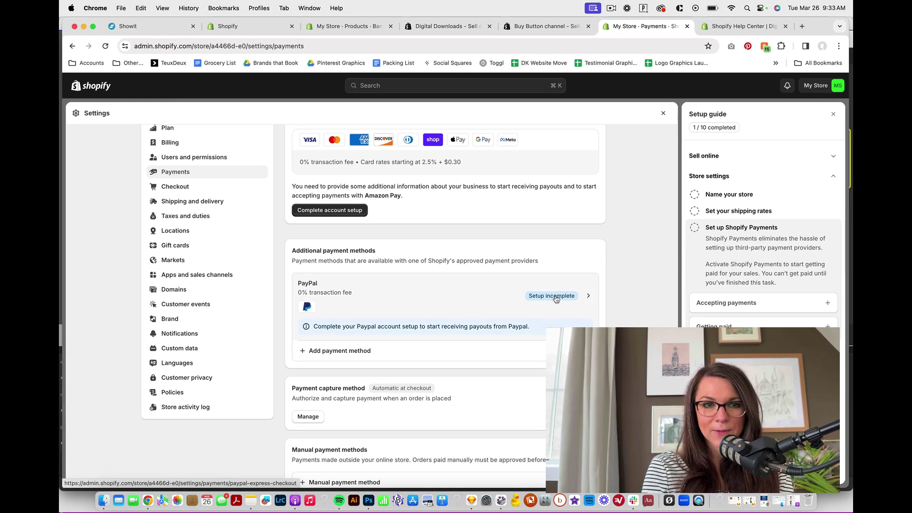
{"action": "scroll", "coordinate": [556, 298], "scroll_direction": "up", "scroll_amount": 2}
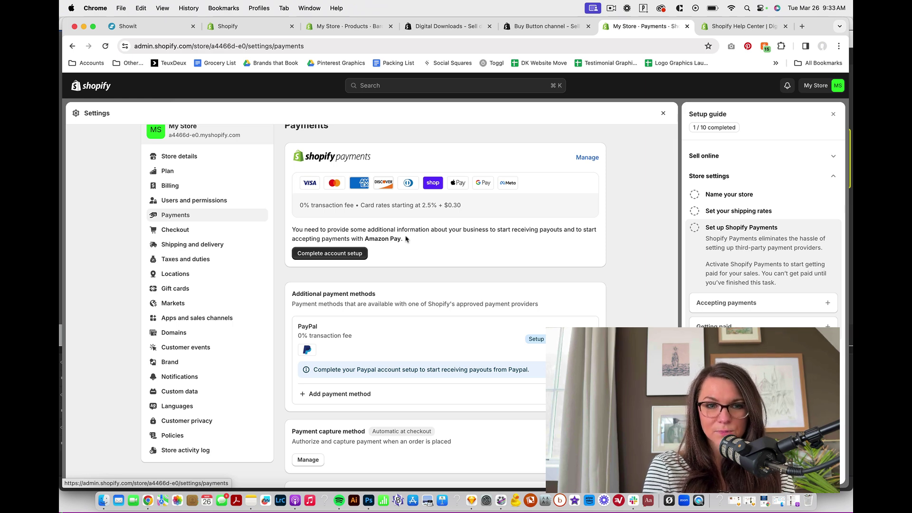
{"action": "scroll", "coordinate": [406, 239], "scroll_direction": "down", "scroll_amount": 1}
{"action": "scroll", "coordinate": [389, 245], "scroll_direction": "up", "scroll_amount": 2}
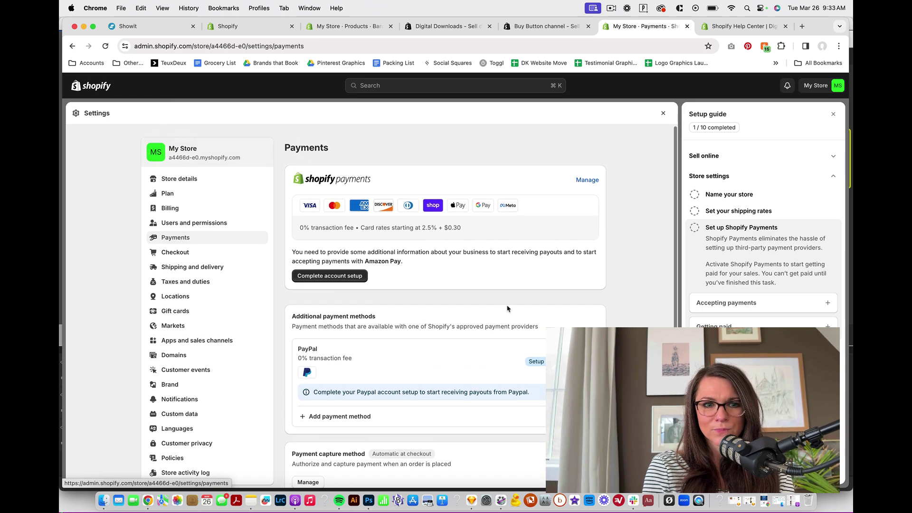
{"action": "scroll", "coordinate": [378, 251], "scroll_direction": "down", "scroll_amount": 1}
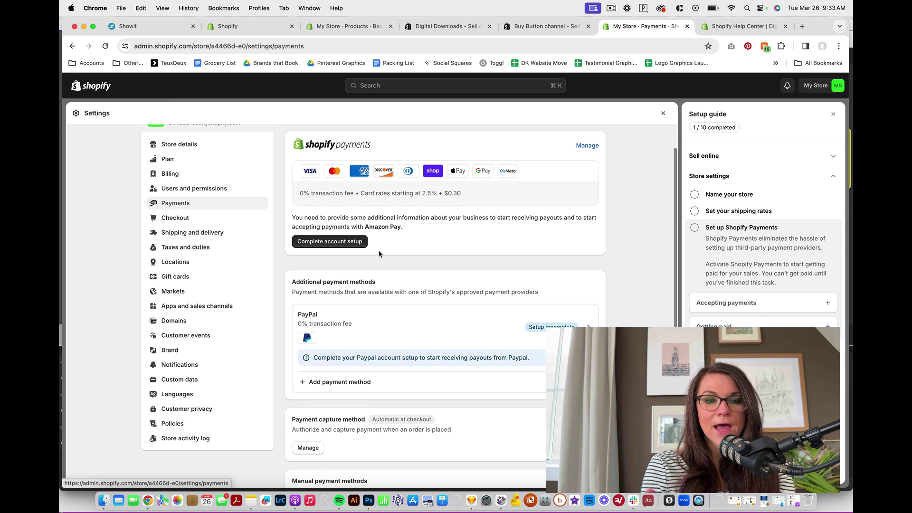
{"action": "scroll", "coordinate": [378, 253], "scroll_direction": "down", "scroll_amount": 5}
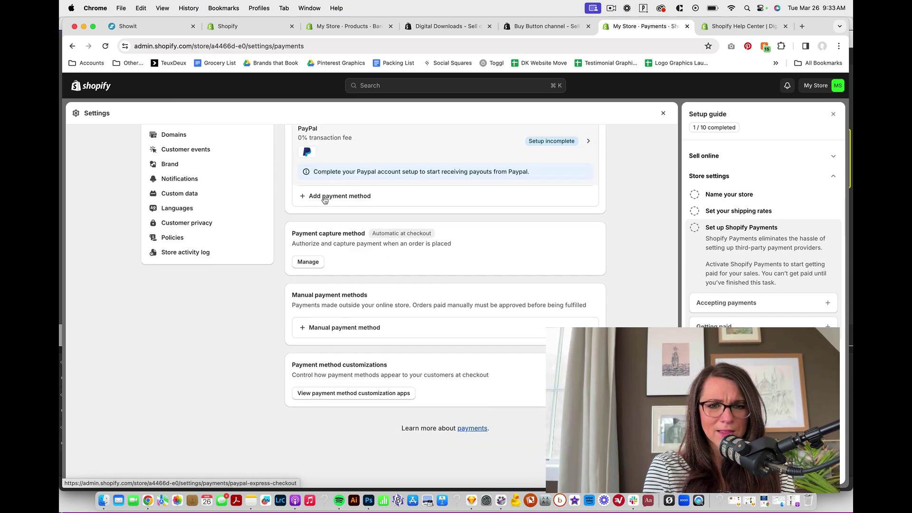
{"action": "scroll", "coordinate": [326, 389], "scroll_direction": "up", "scroll_amount": 3}
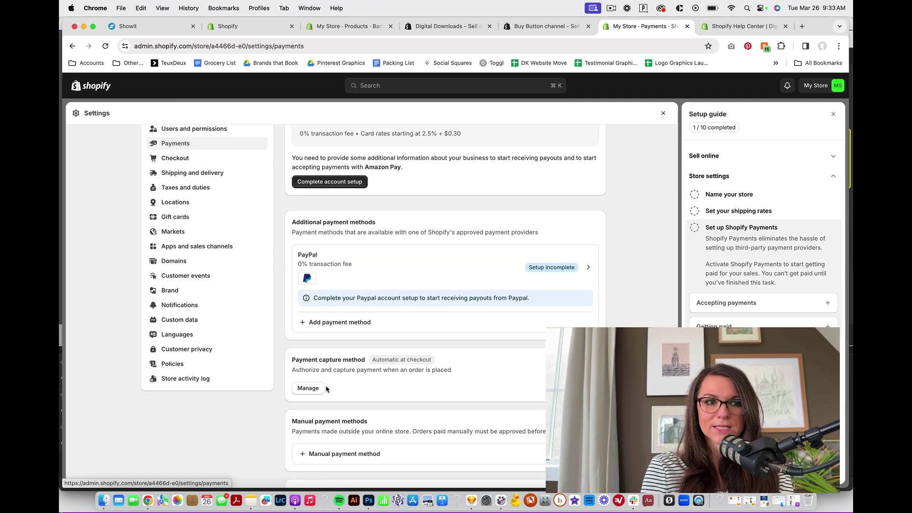
{"action": "scroll", "coordinate": [326, 390], "scroll_direction": "up", "scroll_amount": 2}
- Review the checkout settings and the gift card settings, where cards never expire
{"action": "left_click", "coordinate": [248, 215]}
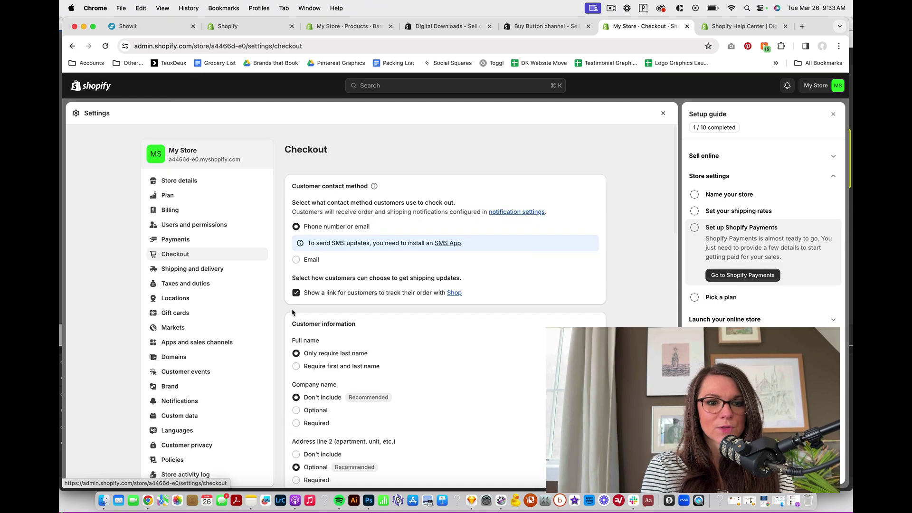
{"action": "scroll", "coordinate": [292, 303], "scroll_direction": "down", "scroll_amount": 1}
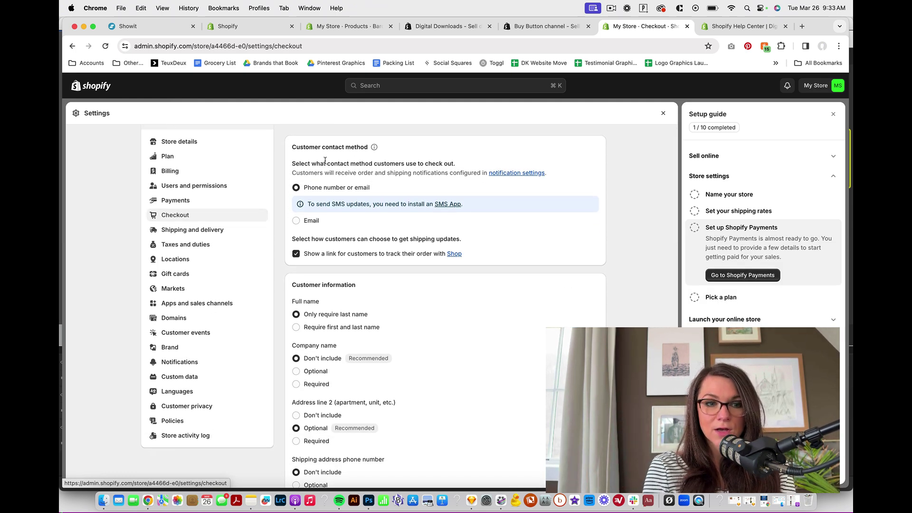
{"action": "scroll", "coordinate": [324, 160], "scroll_direction": "down", "scroll_amount": 1}
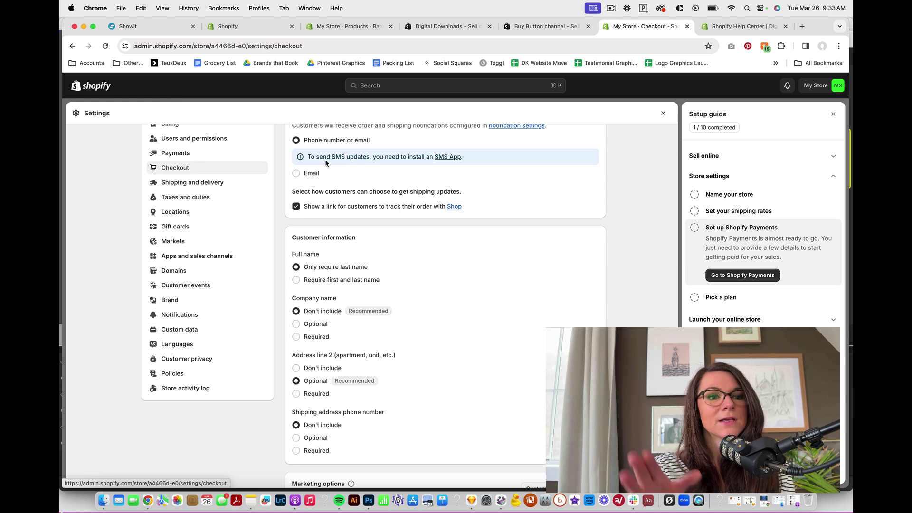
{"action": "left_click", "coordinate": [184, 235]}
{"action": "scroll", "coordinate": [209, 261], "scroll_direction": "down", "scroll_amount": 1}
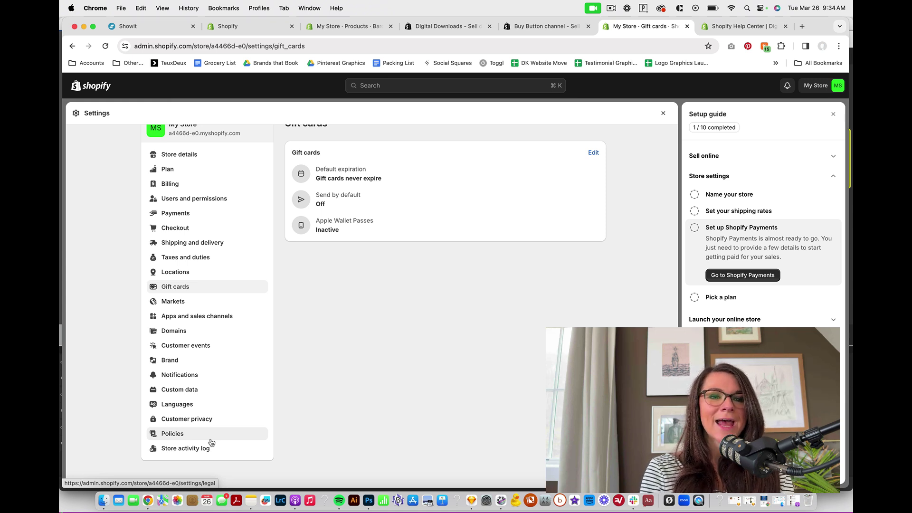
{"action": "scroll", "coordinate": [211, 442], "scroll_direction": "up", "scroll_amount": 2}
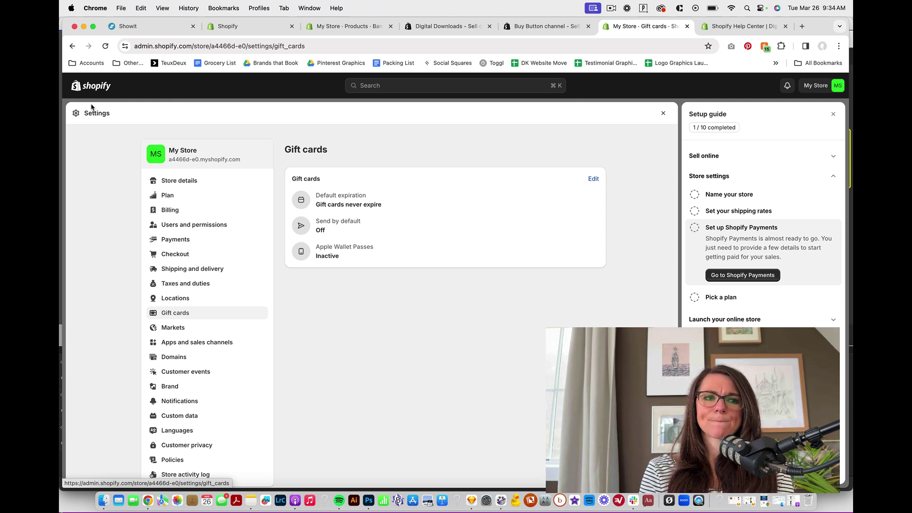
- Back in the Showit editor, paste the Buy Button embed below Details Part 2's text
{"action": "left_click", "coordinate": [138, 26]}
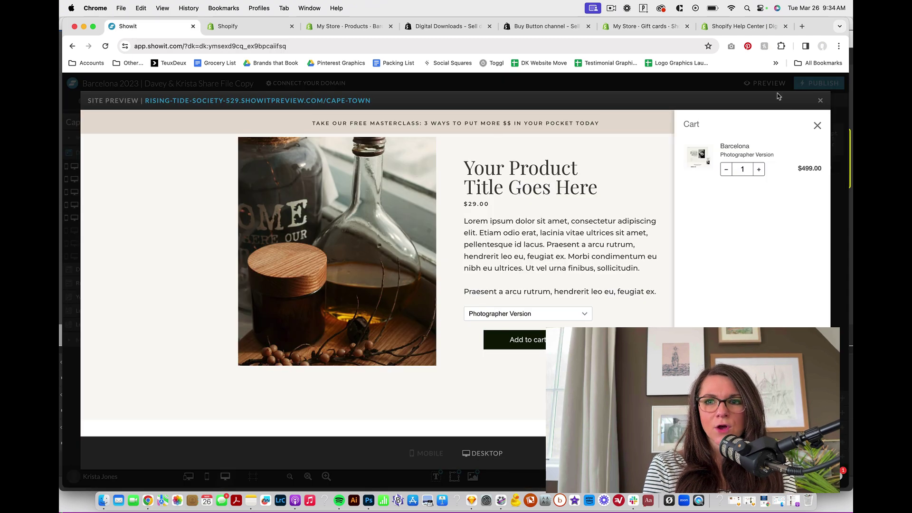
{"action": "left_click", "coordinate": [819, 100]}
{"action": "scroll", "coordinate": [183, 376], "scroll_direction": "down", "scroll_amount": 3}
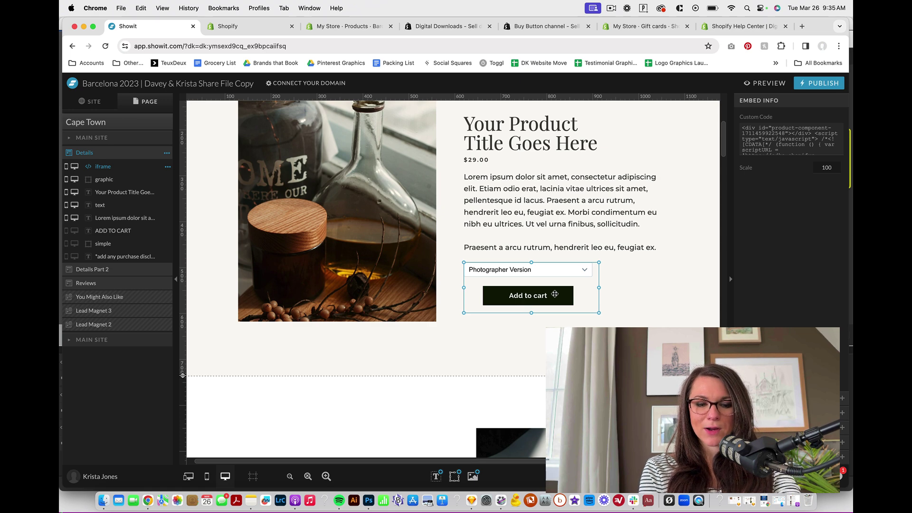
{"action": "scroll", "coordinate": [531, 273], "scroll_direction": "down", "scroll_amount": 7}
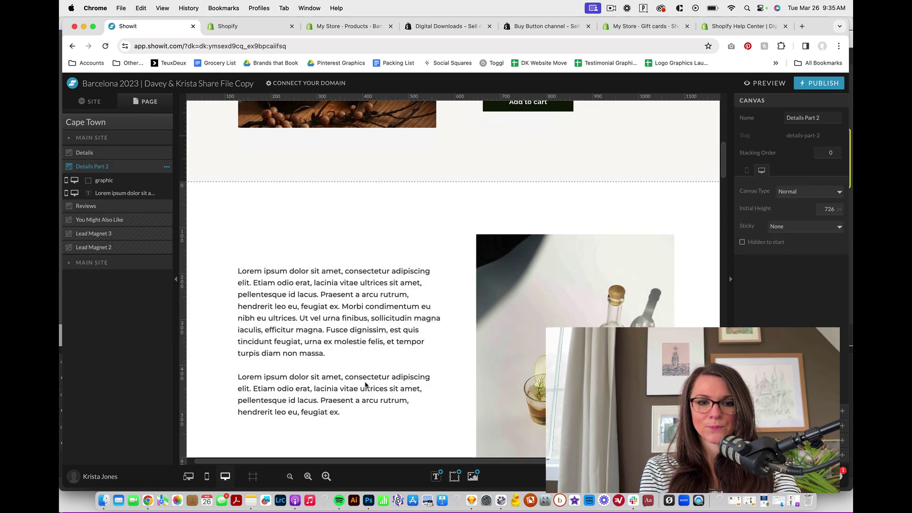
{"action": "key", "text": "super+v"}
{"action": "scroll", "coordinate": [439, 326], "scroll_direction": "down", "scroll_amount": 8}
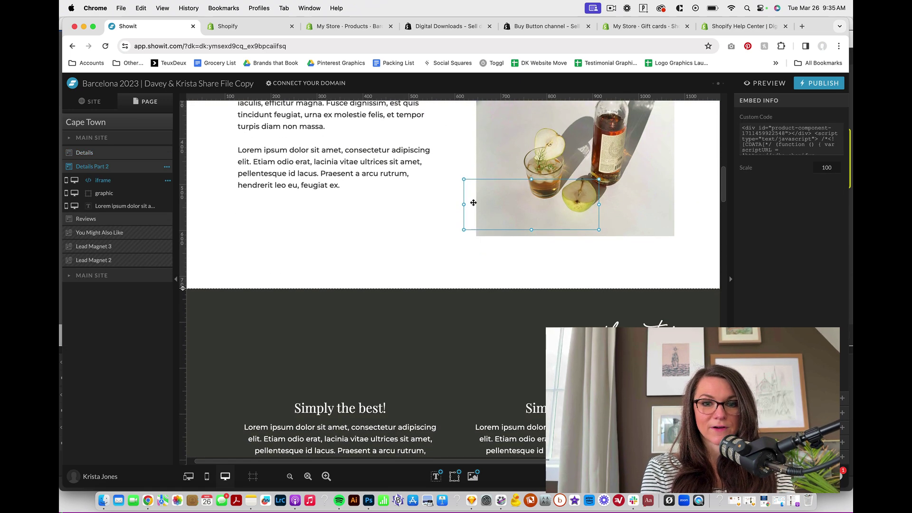
{"action": "left_click_drag", "start_coordinate": [473, 203], "coordinate": [238, 226]}
{"action": "scroll", "coordinate": [333, 214], "scroll_direction": "up", "scroll_amount": 3}
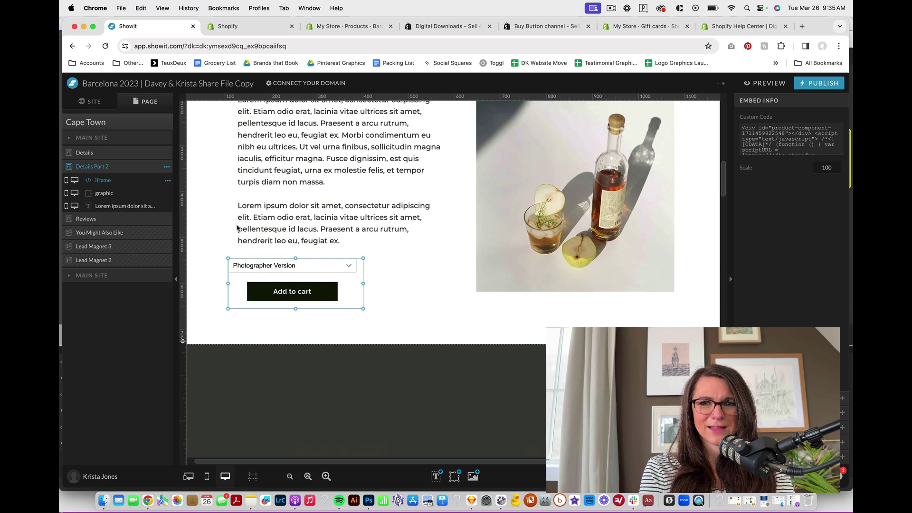
- Preview the site to check the second embed, then close the preview
{"action": "left_click", "coordinate": [757, 83]}
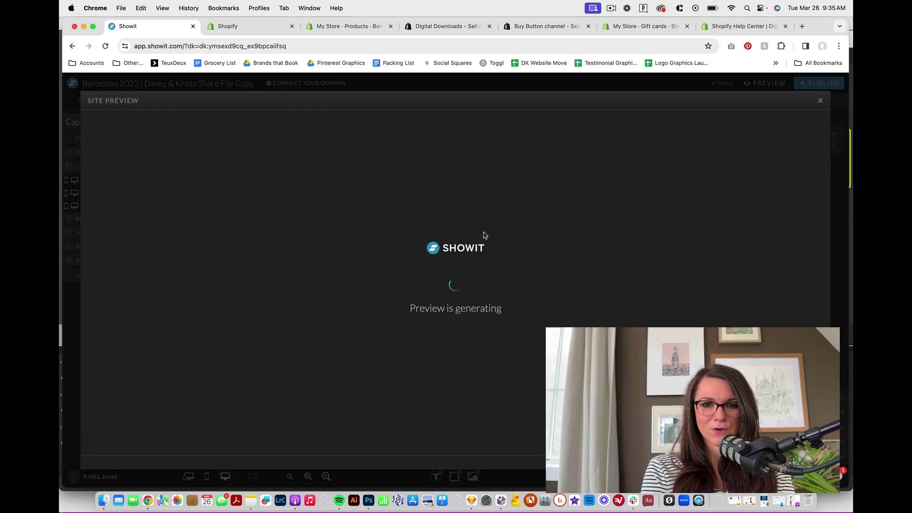
{"action": "scroll", "coordinate": [506, 305], "scroll_direction": "down", "scroll_amount": 5}
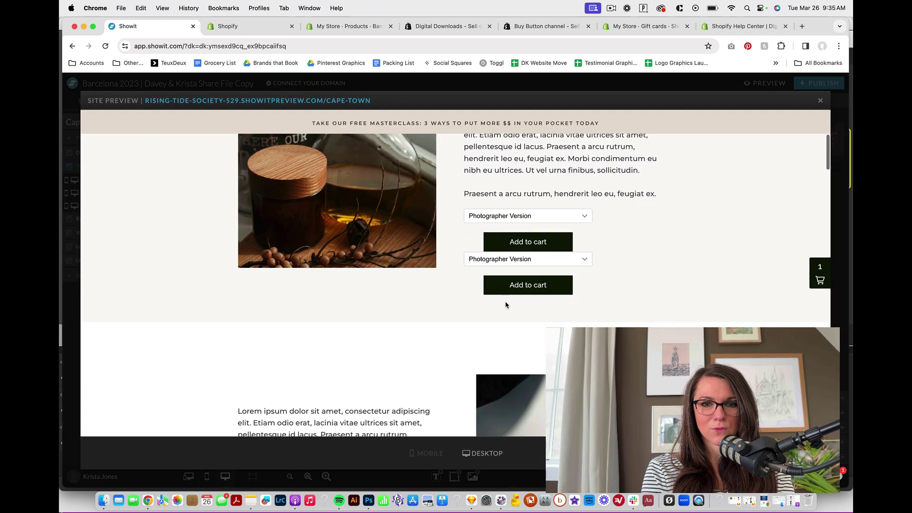
{"action": "left_click", "coordinate": [820, 100]}
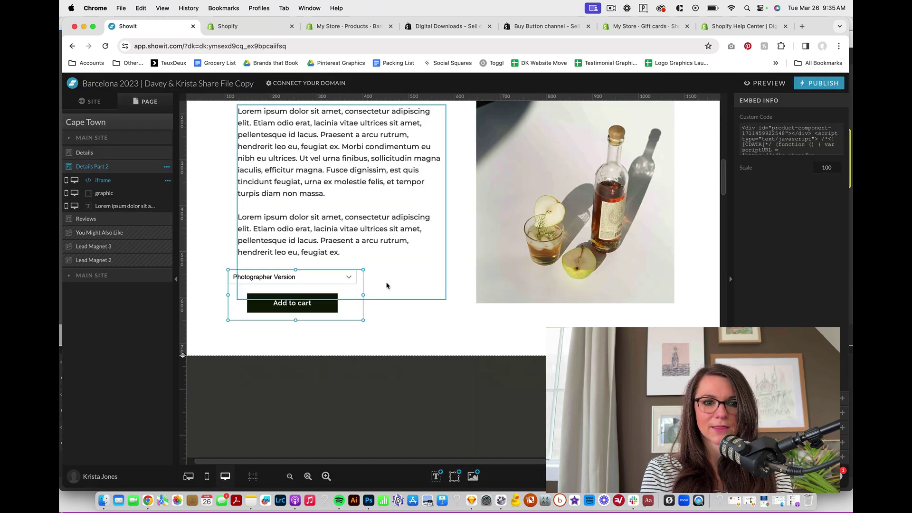
- Delete the stray embed and the Details section's old ADD TO CART button; move the Shopify embed under the description
{"action": "key", "text": "Delete"}
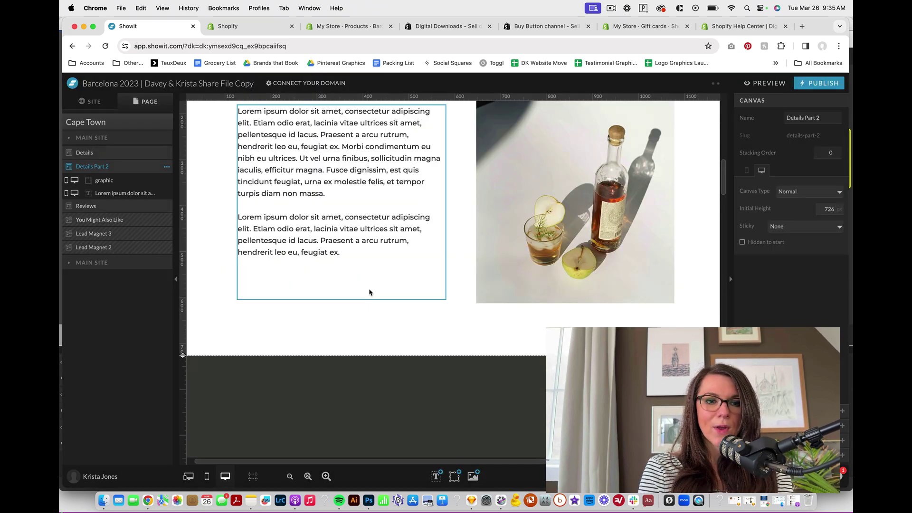
{"action": "left_click", "coordinate": [104, 153]}
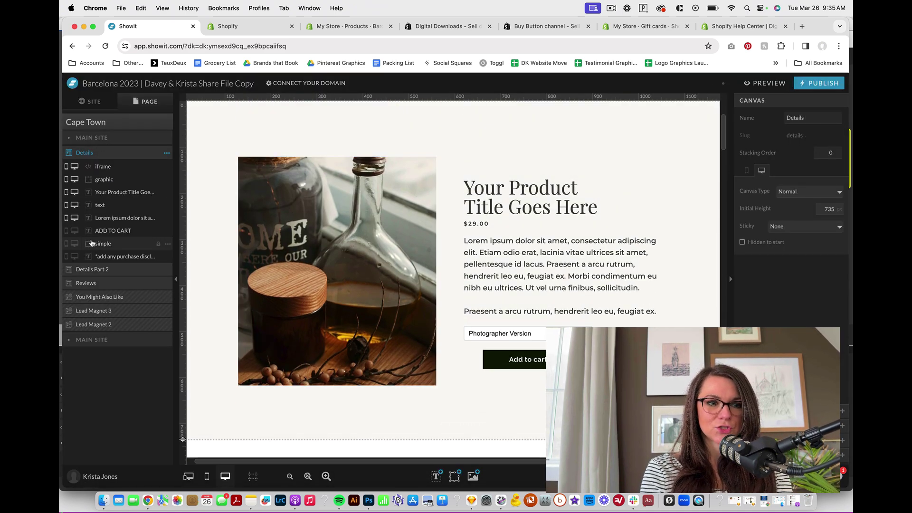
{"action": "left_click", "coordinate": [74, 230]}
{"action": "left_click", "coordinate": [75, 243]}
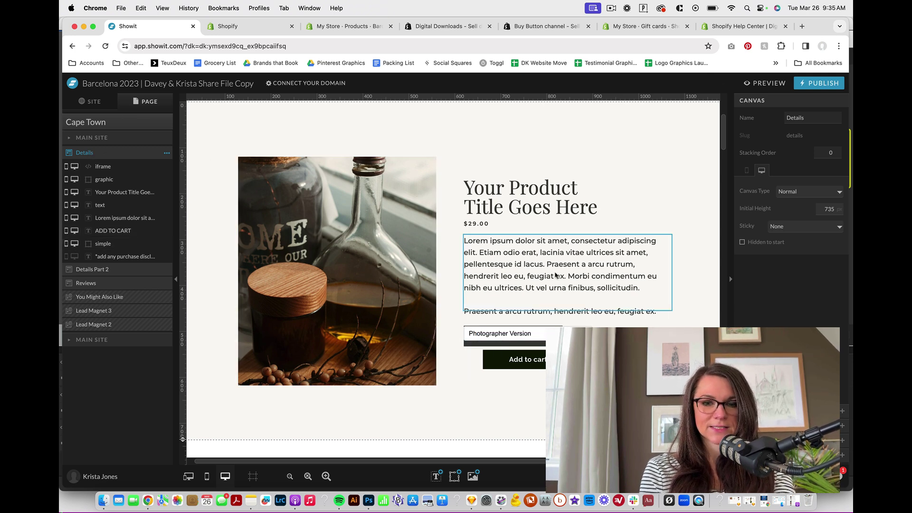
{"action": "left_click", "coordinate": [499, 334]}
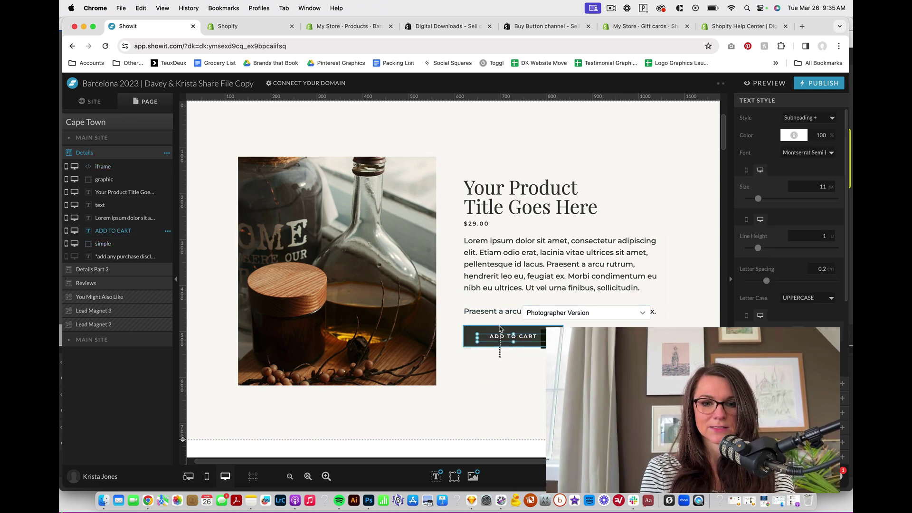
{"action": "left_click", "coordinate": [499, 328]}
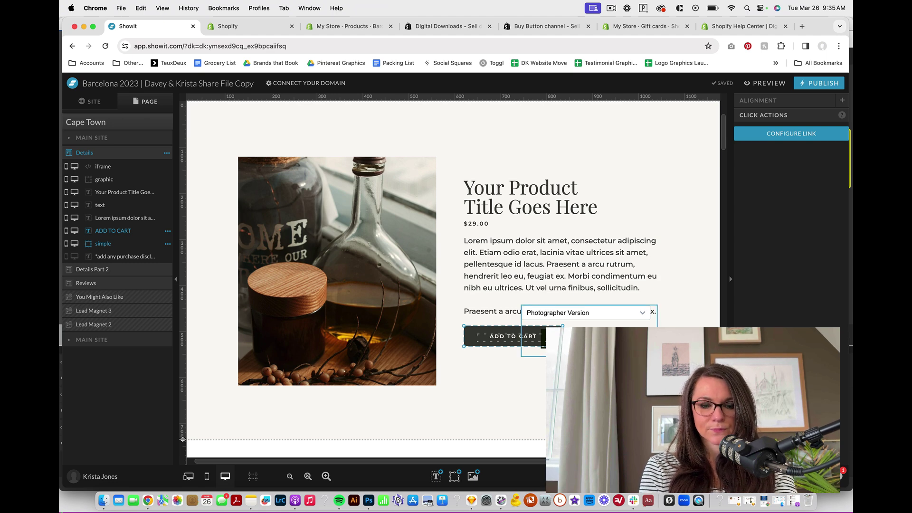
{"action": "key", "text": "Delete"}
{"action": "left_click_drag", "start_coordinate": [594, 323], "coordinate": [536, 343]}
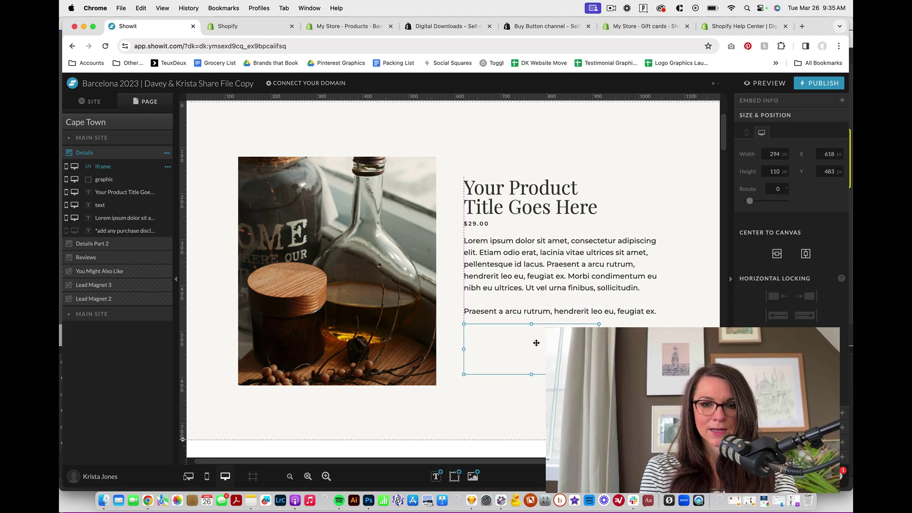
- Move Details Part 2's ADD TO CART button off the bottle photo to sit beneath the text
{"action": "scroll", "coordinate": [535, 346], "scroll_direction": "down", "scroll_amount": 5}
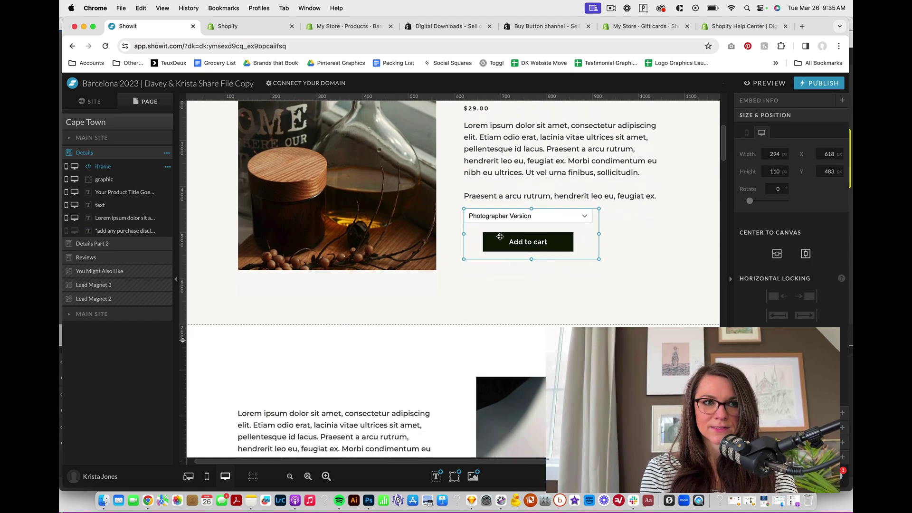
{"action": "scroll", "coordinate": [500, 237], "scroll_direction": "down", "scroll_amount": 10}
{"action": "left_click", "coordinate": [471, 297]}
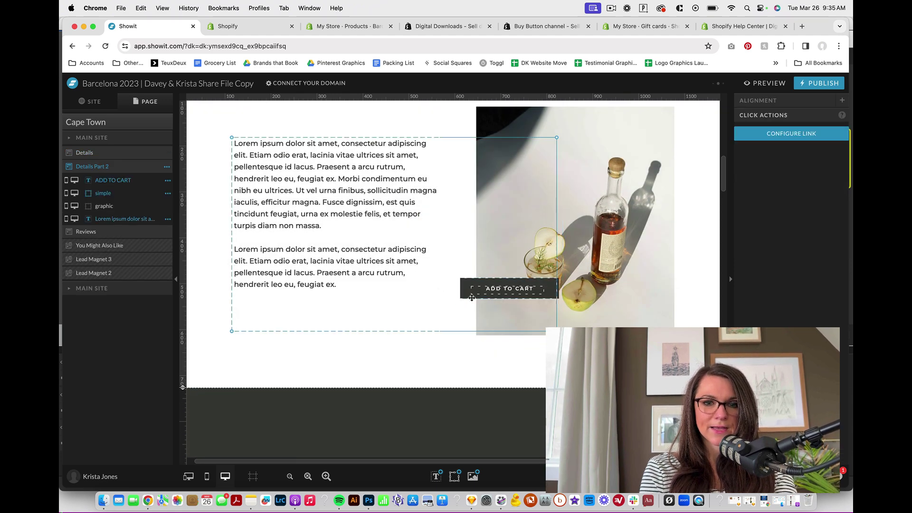
{"action": "mouse_move", "coordinate": [471, 297]}
{"action": "left_mouse_down"}
{"action": "mouse_move", "coordinate": [404, 285]}
{"action": "mouse_move", "coordinate": [475, 297]}
{"action": "left_mouse_up"}
{"action": "left_click", "coordinate": [428, 328]}
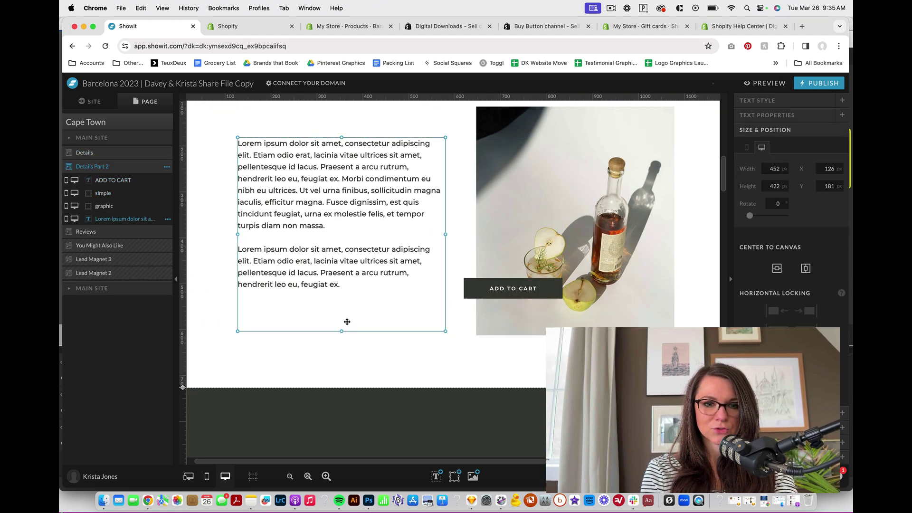
{"action": "left_click", "coordinate": [486, 251]}
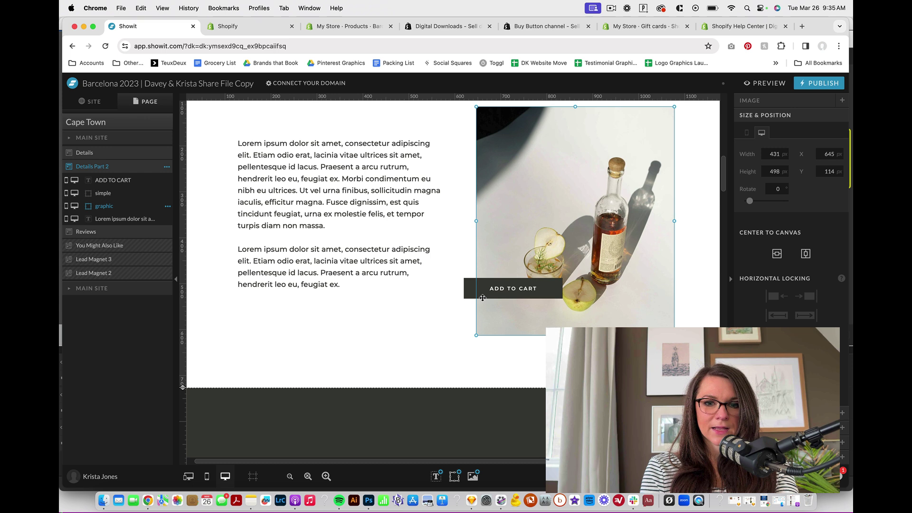
{"action": "left_click_drag", "start_coordinate": [482, 297], "coordinate": [282, 307]}
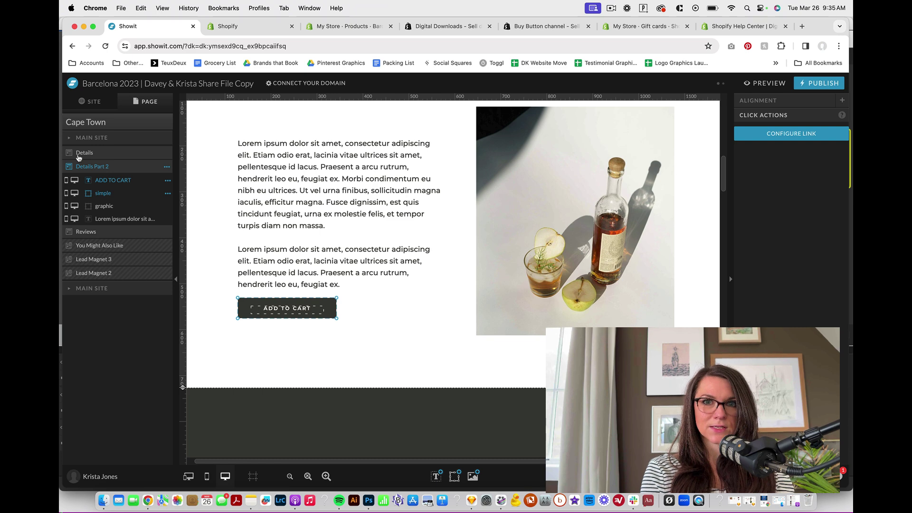
- Link the ADD TO CART button to the Details canvas
{"action": "left_click", "coordinate": [798, 133]}
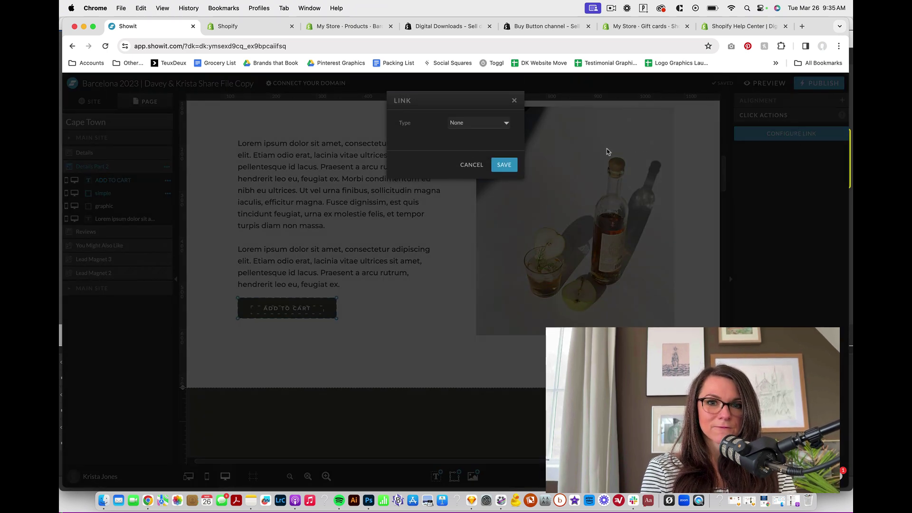
{"action": "left_click", "coordinate": [453, 123]}
{"action": "left_click", "coordinate": [463, 142]}
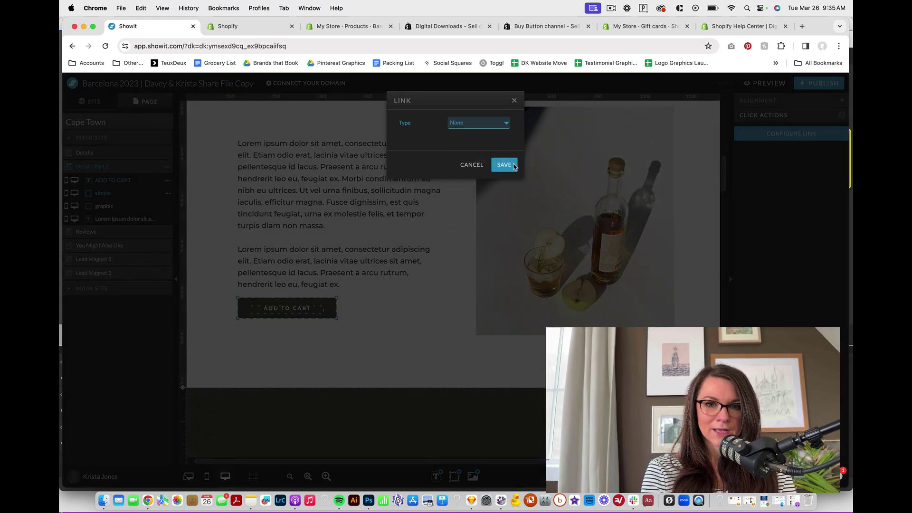
{"action": "left_click", "coordinate": [496, 142]}
{"action": "left_click", "coordinate": [494, 192]}
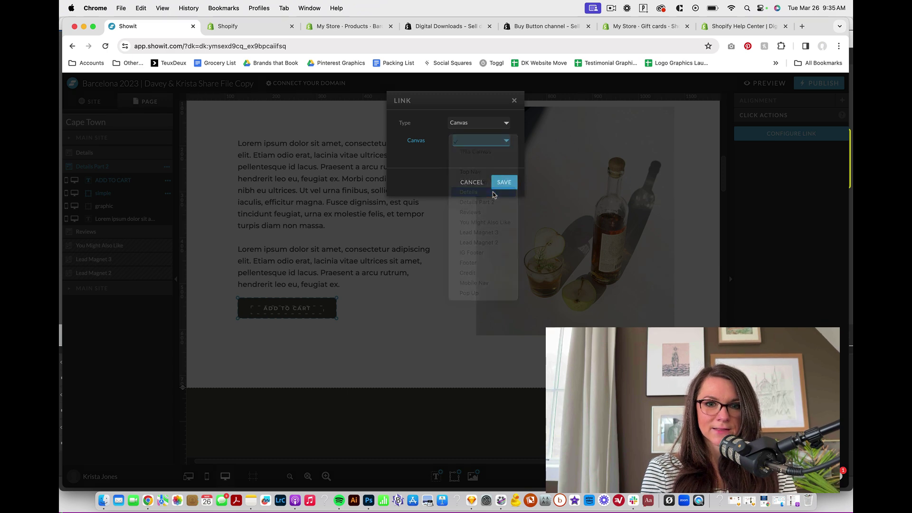
{"action": "left_click", "coordinate": [503, 213]}
- Preview the site and confirm the button jumps to the product details
{"action": "left_click", "coordinate": [765, 83]}
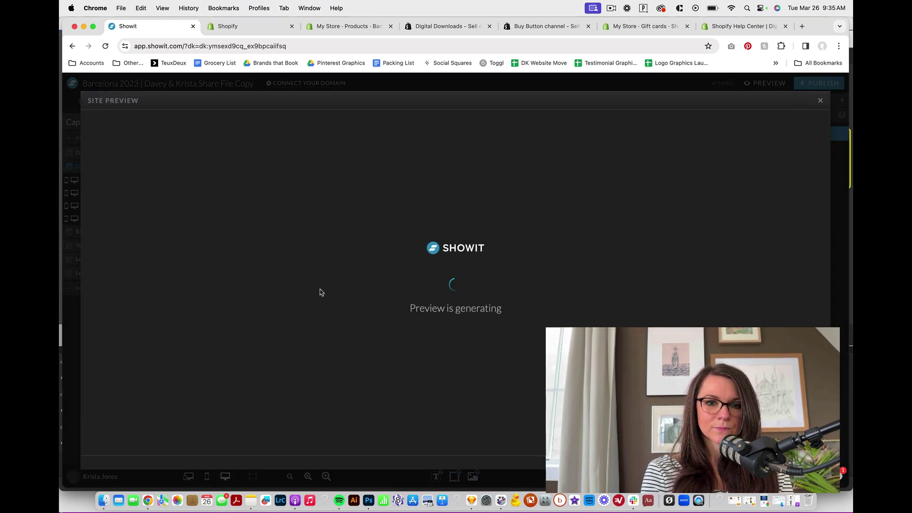
{"action": "scroll", "coordinate": [320, 292], "scroll_direction": "down", "scroll_amount": 5}
{"action": "scroll", "coordinate": [320, 292], "scroll_direction": "down", "scroll_amount": 5}
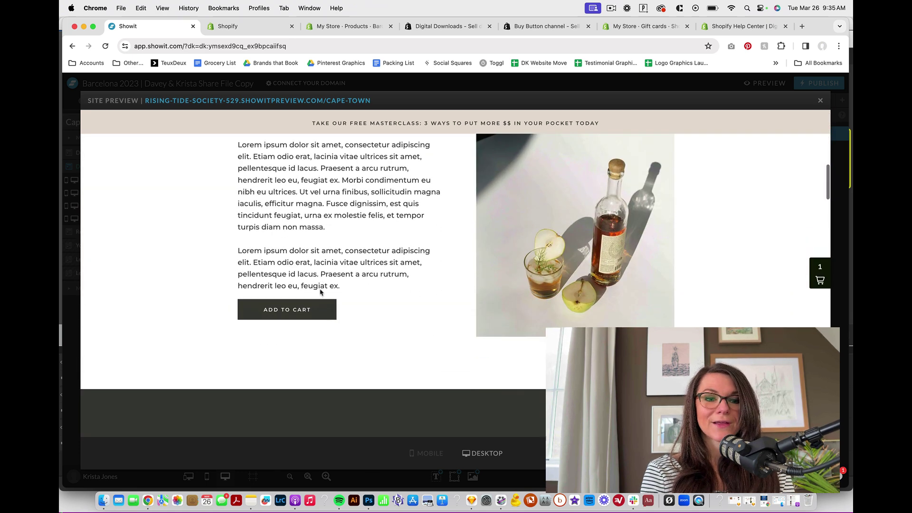
{"action": "left_click", "coordinate": [297, 314]}
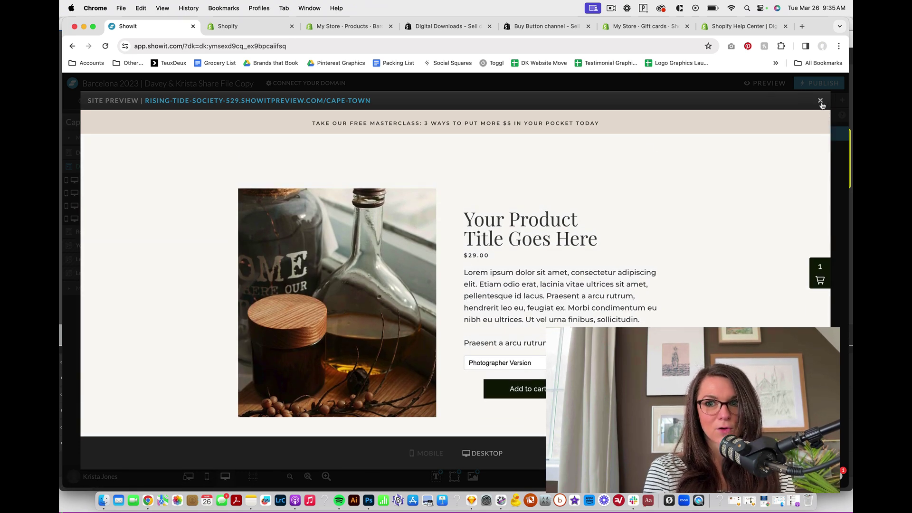
{"action": "left_click", "coordinate": [820, 100]}
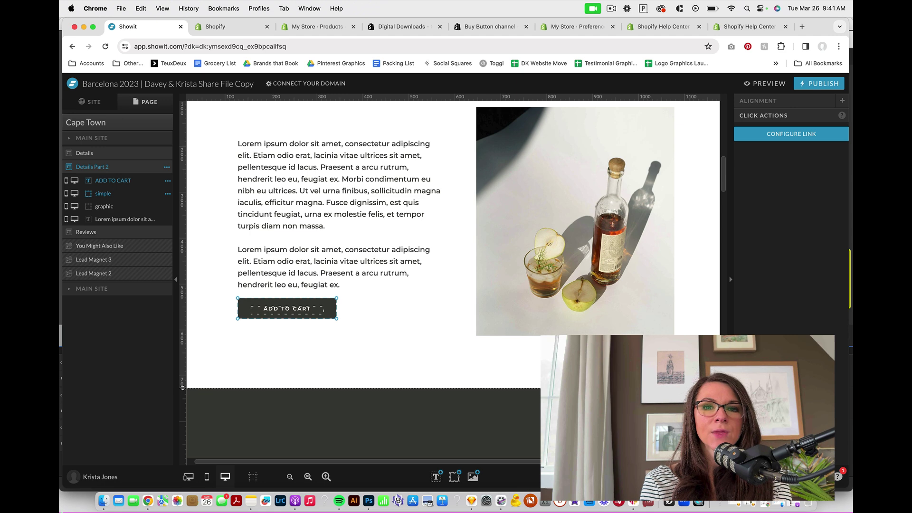
- Glance over the Digital Downloads help page and the store's Preferences page
{"action": "left_click", "coordinate": [651, 28]}
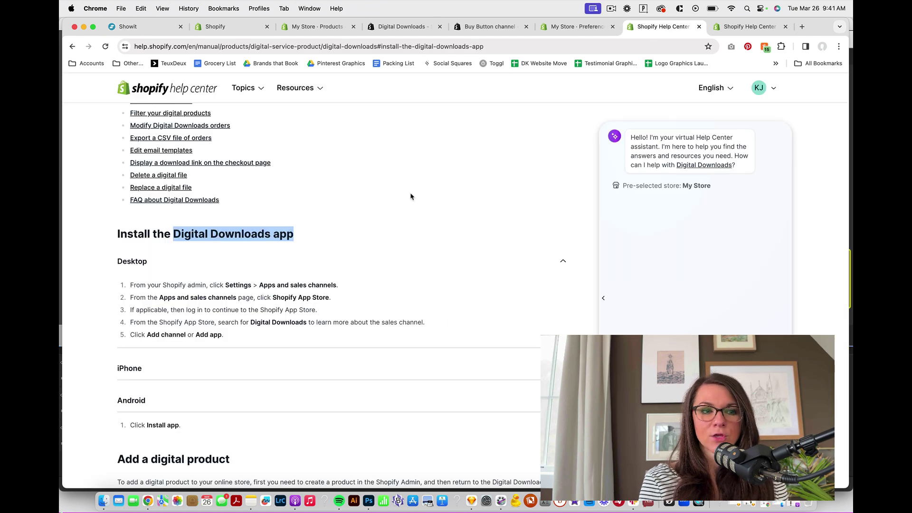
{"action": "scroll", "coordinate": [411, 196], "scroll_direction": "up", "scroll_amount": 3}
{"action": "left_click", "coordinate": [585, 27]}
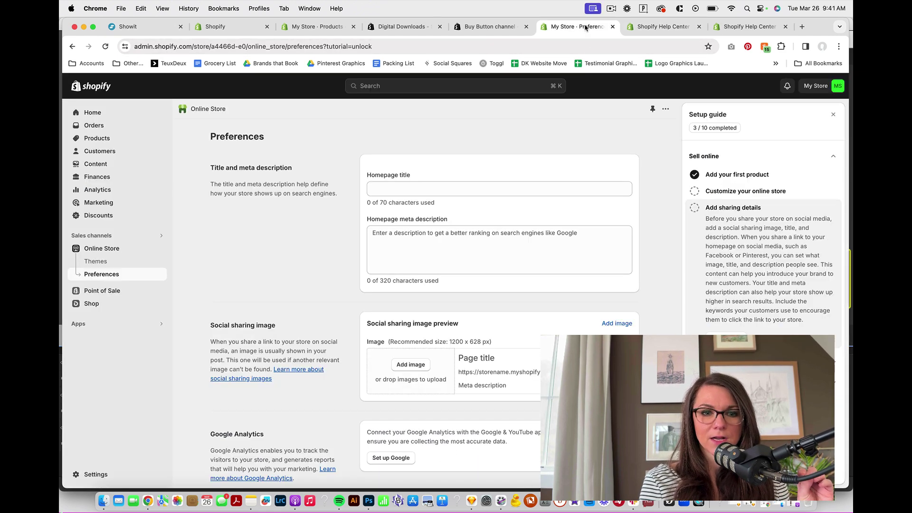
- Bring up the cart permalinks help article and scroll down to its discount code section
{"action": "left_click", "coordinate": [749, 26]}
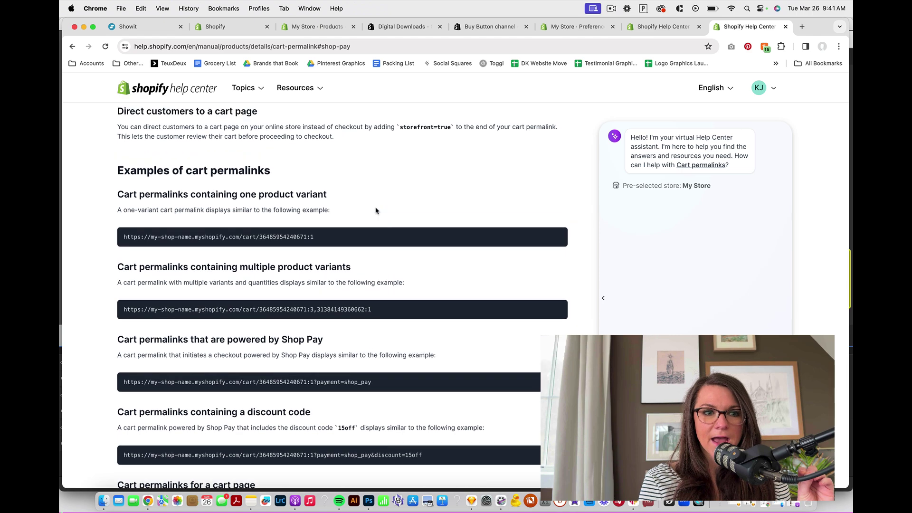
{"action": "scroll", "coordinate": [375, 210], "scroll_direction": "up", "scroll_amount": 5}
{"action": "scroll", "coordinate": [375, 210], "scroll_direction": "down", "scroll_amount": 1}
{"action": "scroll", "coordinate": [376, 210], "scroll_direction": "up", "scroll_amount": 1}
{"action": "scroll", "coordinate": [376, 210], "scroll_direction": "down", "scroll_amount": 1}
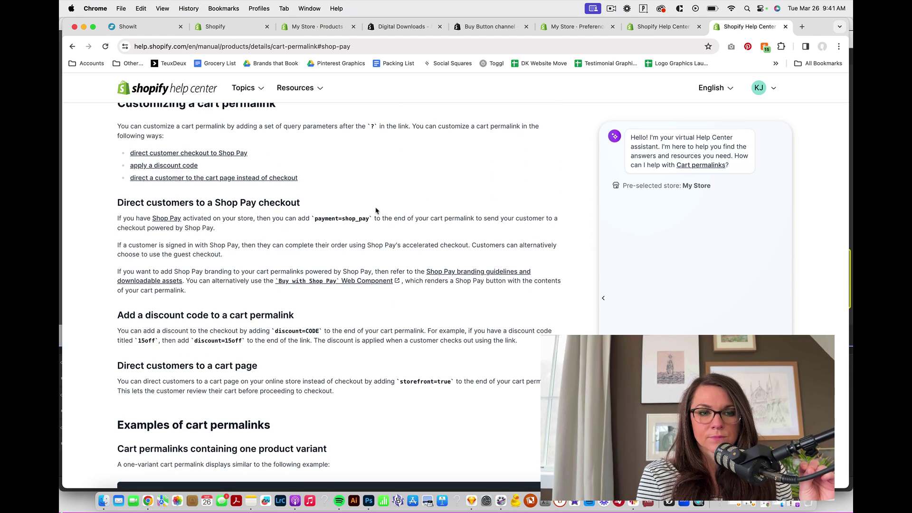
{"action": "scroll", "coordinate": [375, 210], "scroll_direction": "down", "scroll_amount": 2}
{"action": "scroll", "coordinate": [376, 210], "scroll_direction": "up", "scroll_amount": 2}
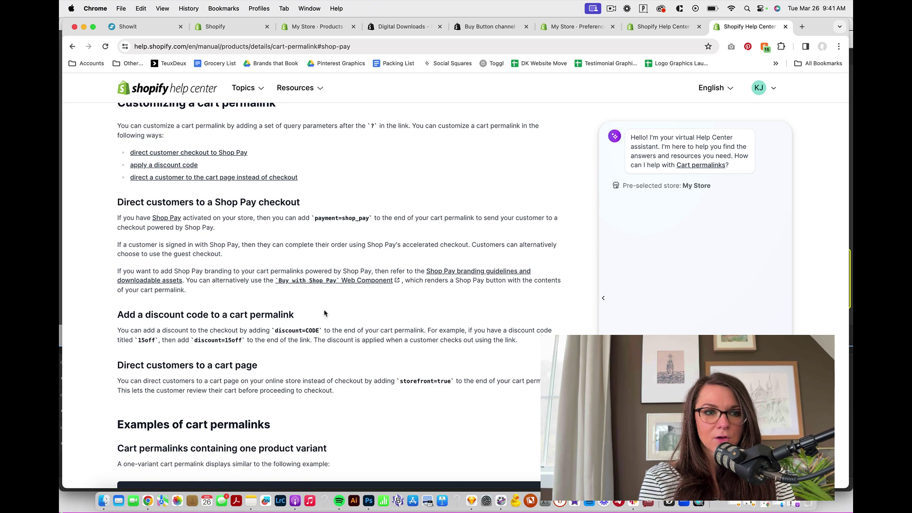
{"action": "scroll", "coordinate": [323, 315], "scroll_direction": "down", "scroll_amount": 1}
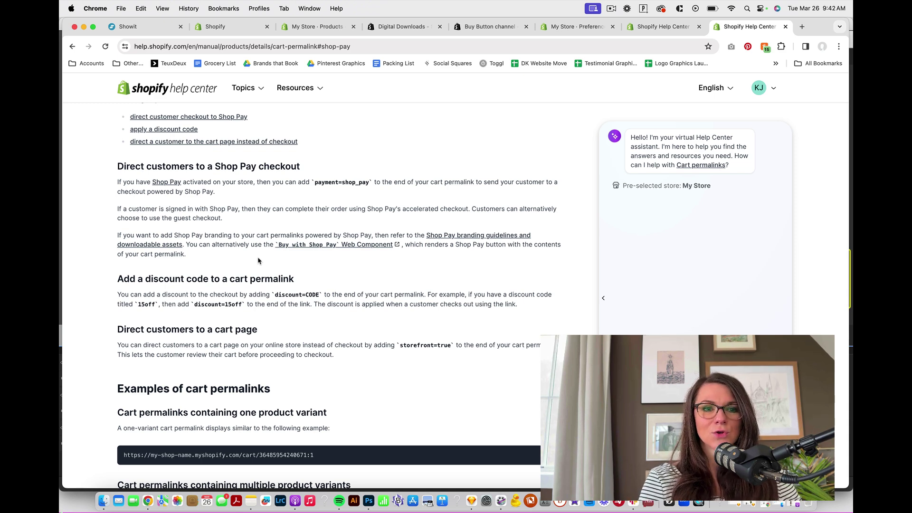
{"action": "scroll", "coordinate": [299, 180], "scroll_direction": "down", "scroll_amount": 2}
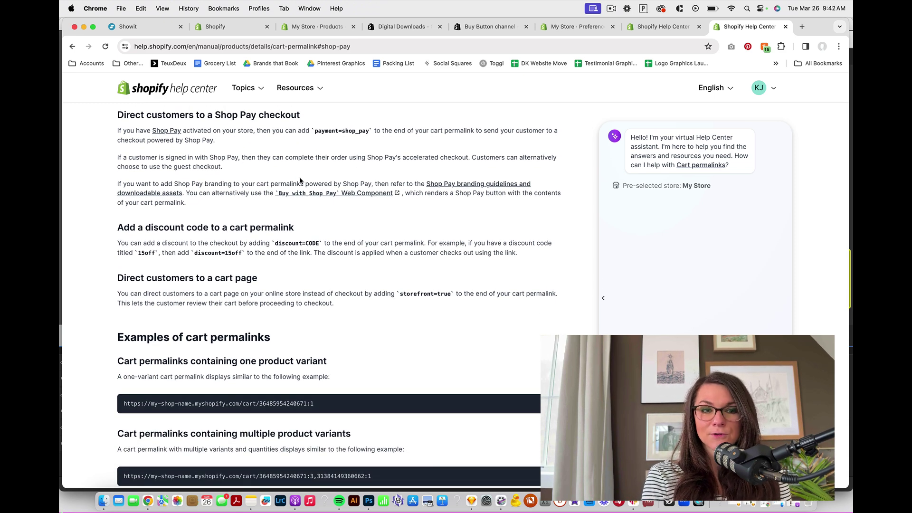
{"action": "scroll", "coordinate": [285, 213], "scroll_direction": "down", "scroll_amount": 2}
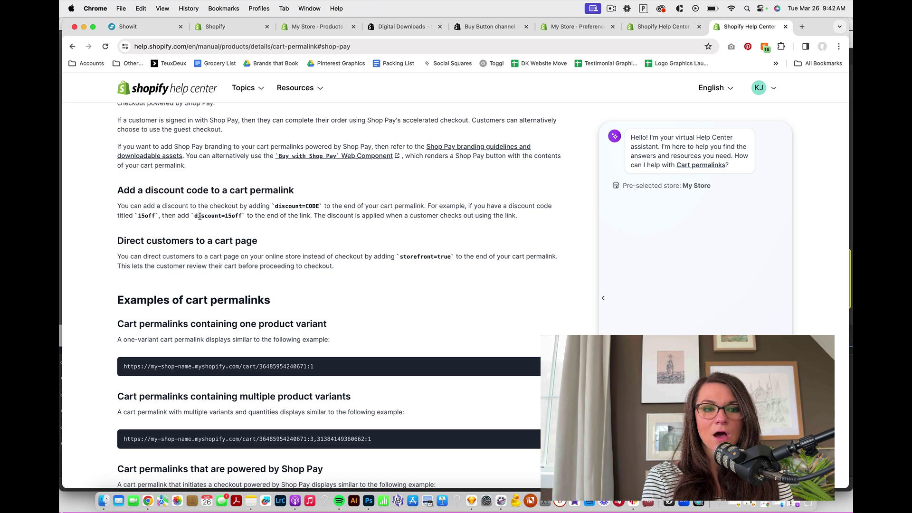
- Highlight the discount=15off example and the instructions for appending discount=CODE to a cart link
{"action": "left_click_drag", "start_coordinate": [199, 216], "coordinate": [244, 218]}
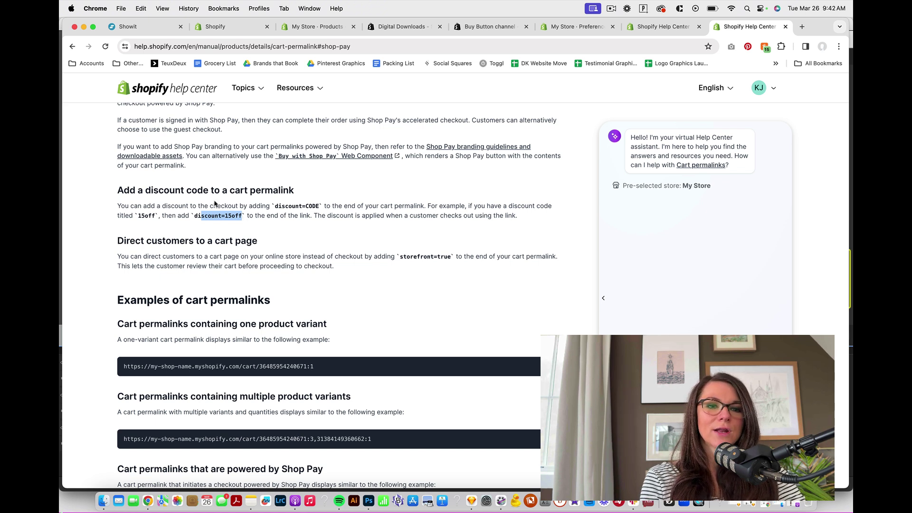
{"action": "left_click_drag", "start_coordinate": [275, 206], "coordinate": [317, 213]}
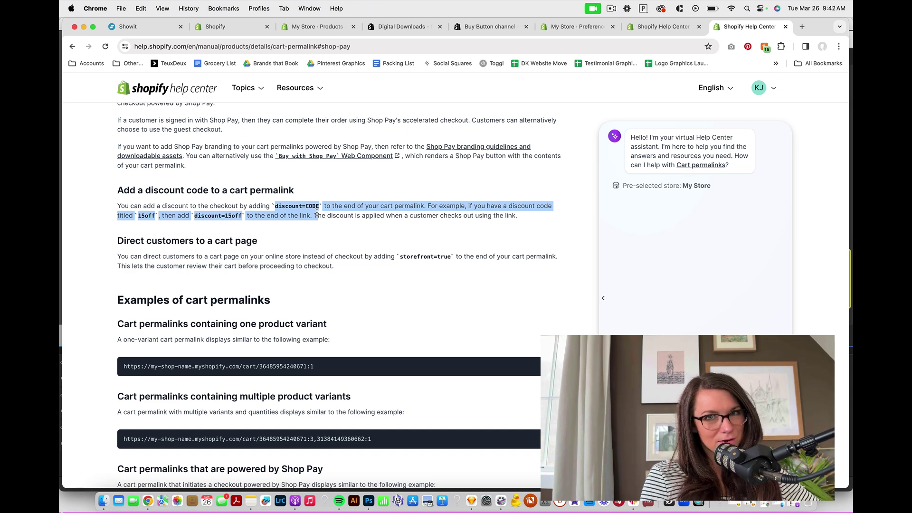
{"action": "scroll", "coordinate": [317, 212], "scroll_direction": "down", "scroll_amount": 3}
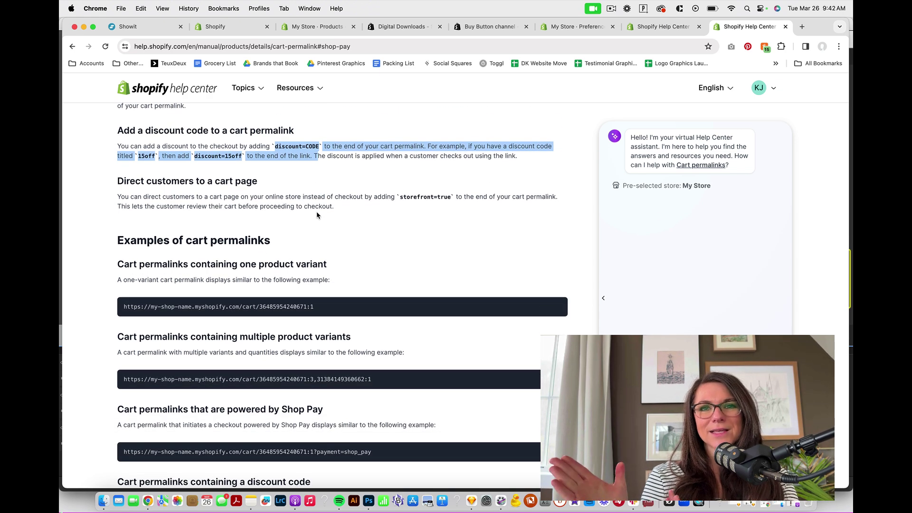